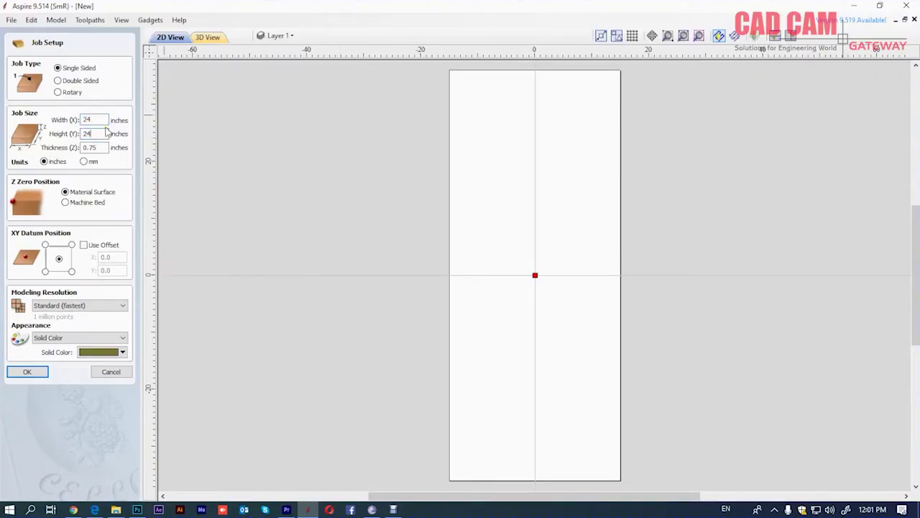
# Step: Confirm the single-sided 24 × 24 inch job, 0.75 inches thick
pyautogui.press('Tab')
pyautogui.click(27, 371)
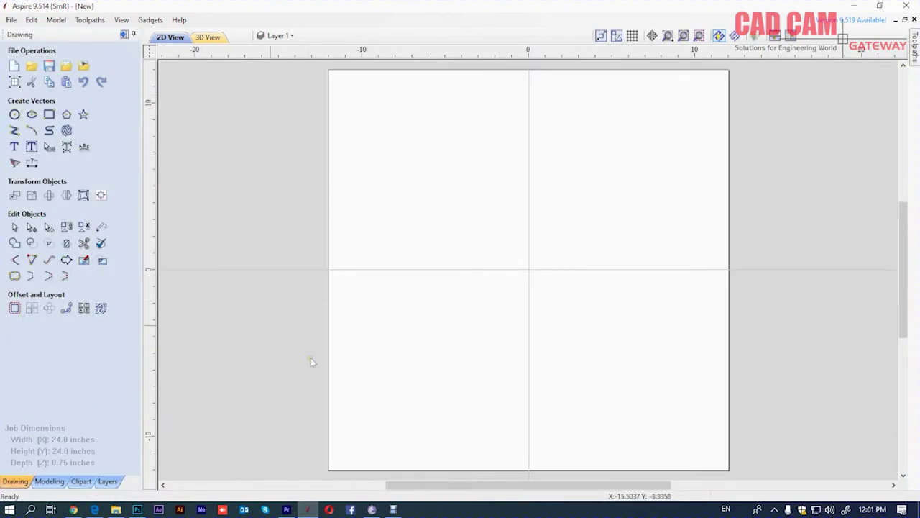
# Step: Import the picture 08 from the Pictures folder onto the job sheet
pyautogui.click(84, 66)
pyautogui.click(57, 162)
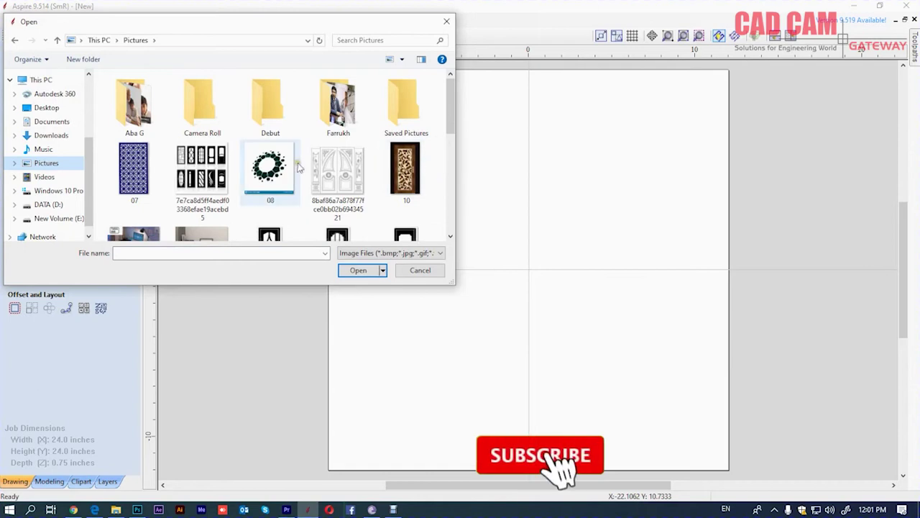
pyautogui.click(291, 169)
pyautogui.click(370, 271)
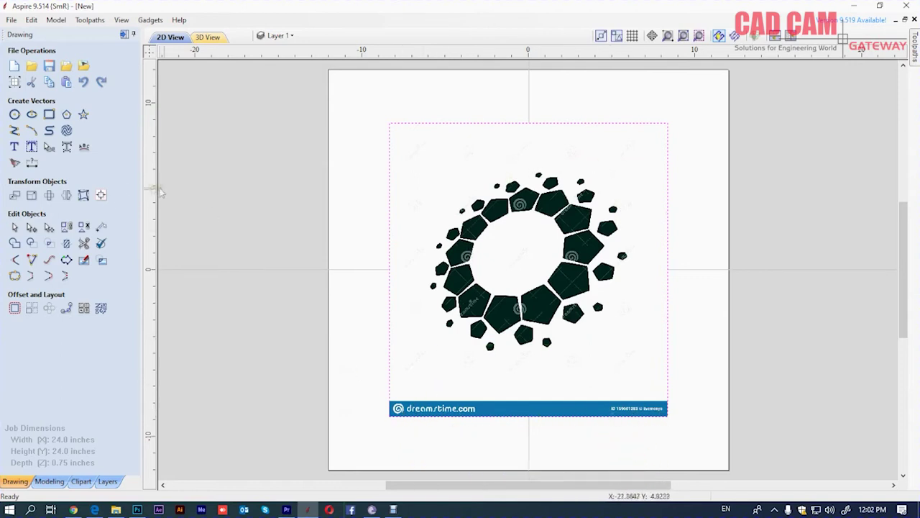
pyautogui.click(49, 114)
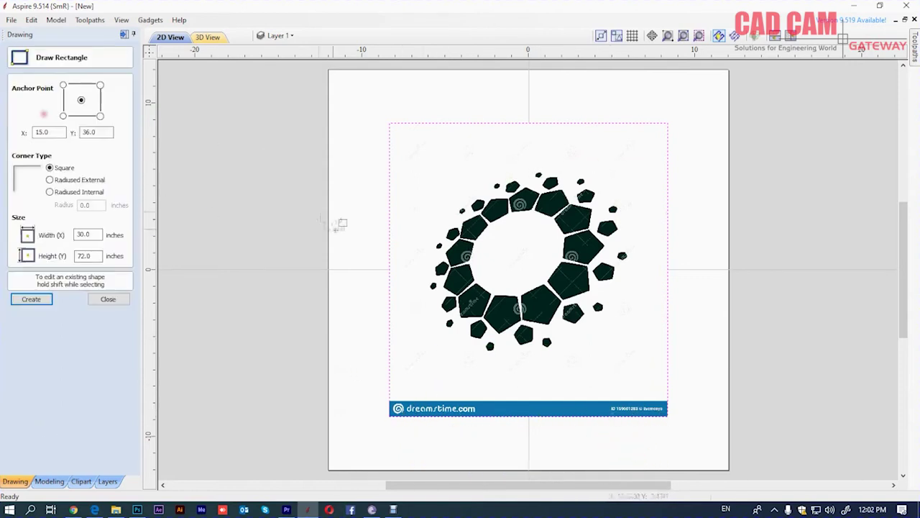
# Step: Draw a rectangle around the pentagon ring and crop the picture to it
pyautogui.moveTo(422, 154); pyautogui.dragTo(635, 357)
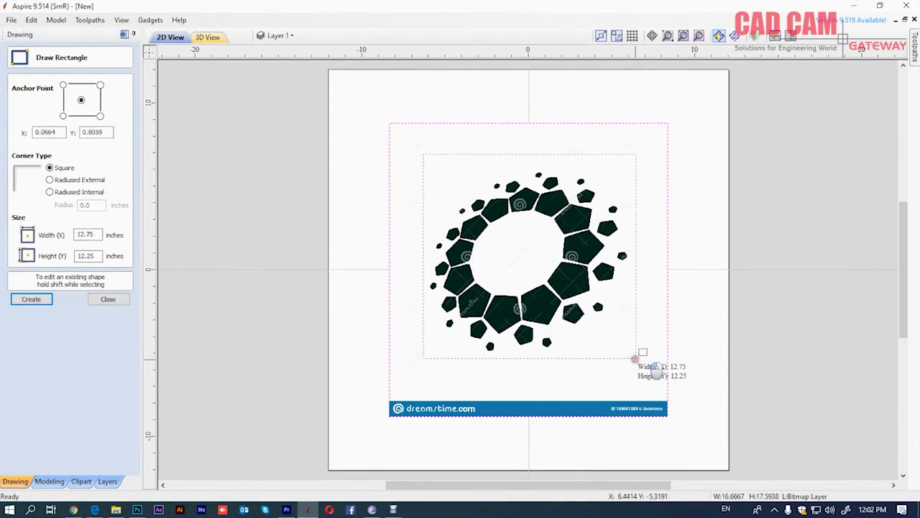
pyautogui.click(115, 297)
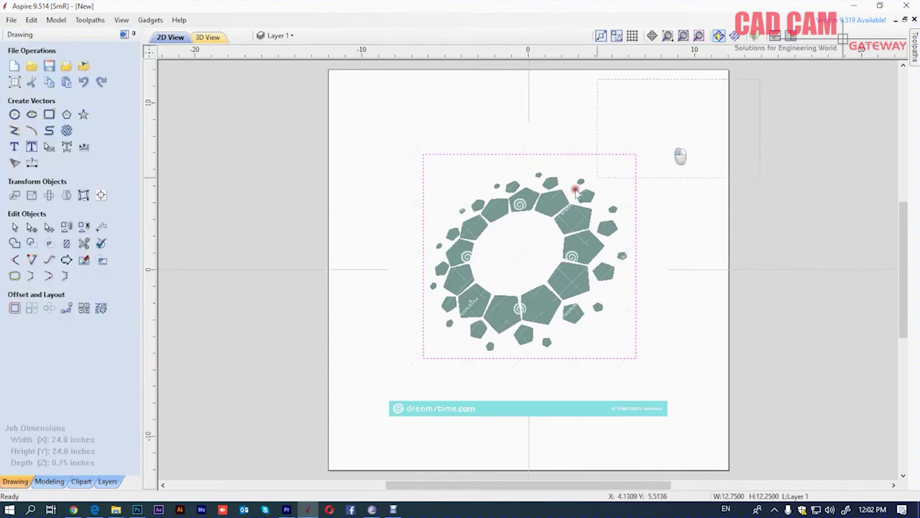
pyautogui.moveTo(665, 141); pyautogui.dragTo(302, 453)
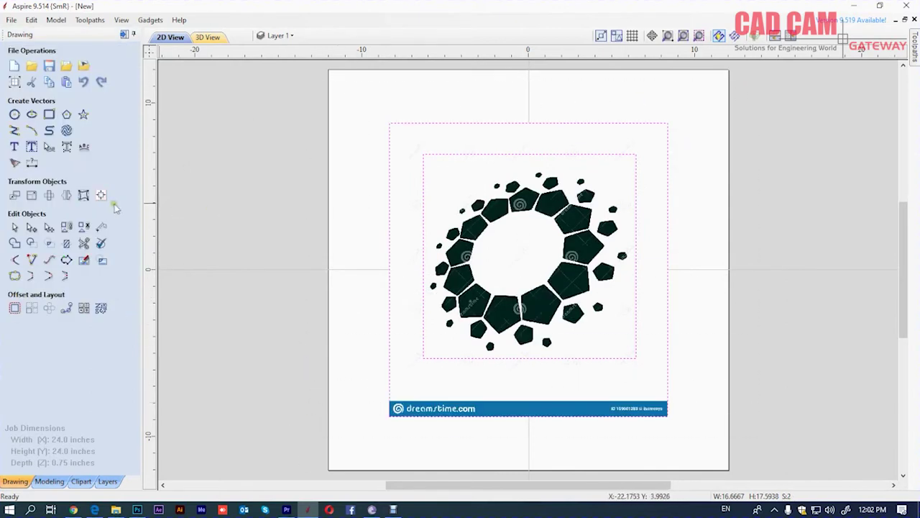
pyautogui.click(103, 260)
pyautogui.click(435, 158)
pyautogui.click(456, 122)
# Step: Scale the cropped picture up to about 22.98 × 22.08 inches
pyautogui.click(475, 212)
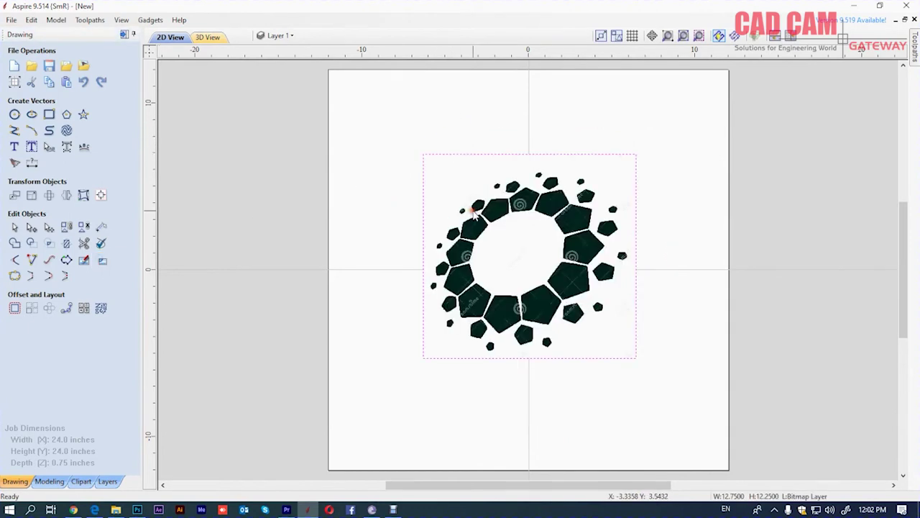
pyautogui.click(49, 227)
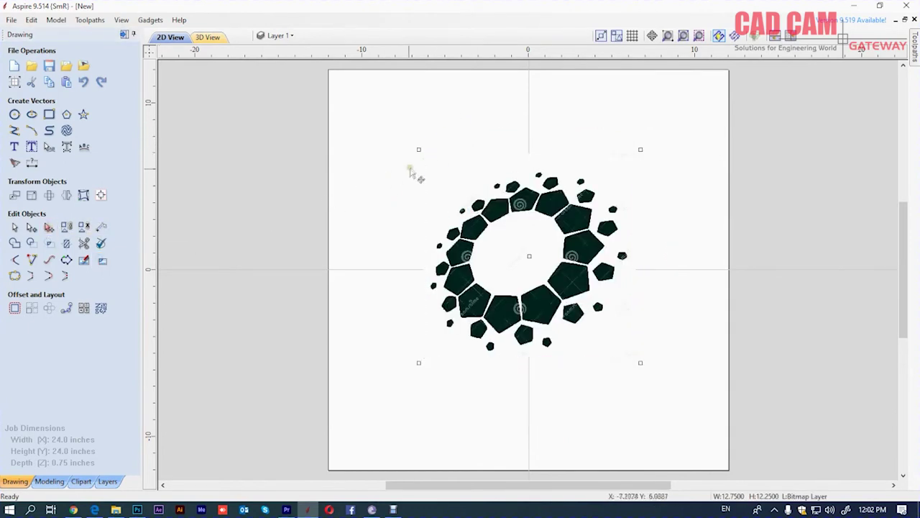
pyautogui.moveTo(418, 149)
pyautogui.mouseDown()
pyautogui.moveTo(344, 72)
pyautogui.moveTo(338, 53)
pyautogui.mouseUp()
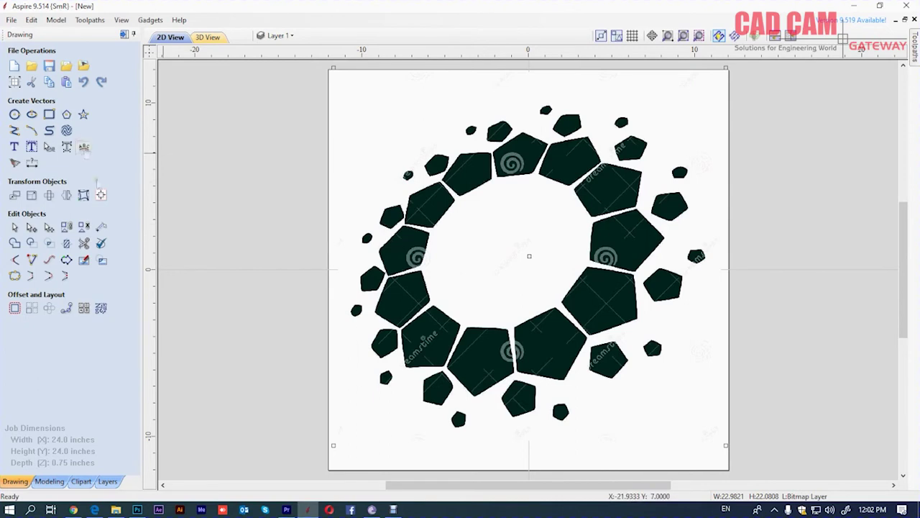
# Step: Raise the picture's contrast and lower brightness and gamma so the pentagons turn solid black
pyautogui.click(83, 261)
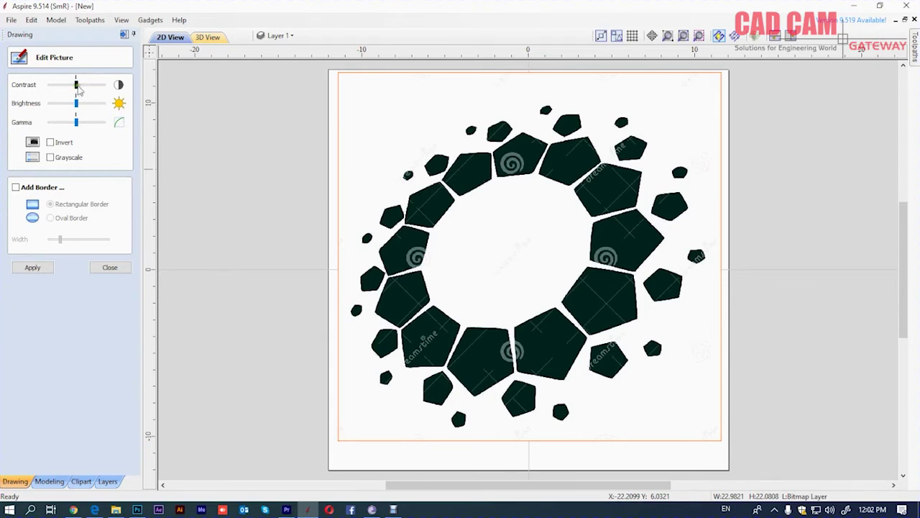
pyautogui.moveTo(76, 86); pyautogui.dragTo(97, 85)
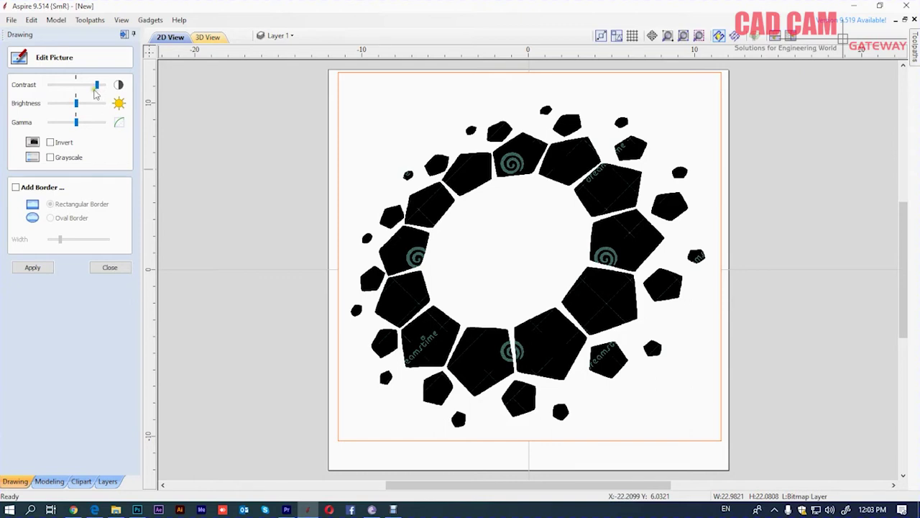
pyautogui.moveTo(77, 104); pyautogui.dragTo(69, 104)
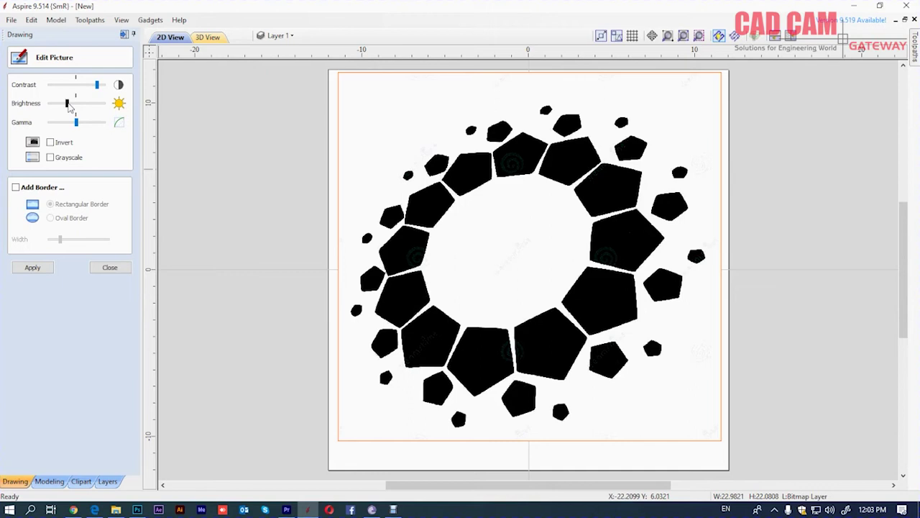
pyautogui.moveTo(76, 122); pyautogui.dragTo(71, 122)
pyautogui.click(51, 267)
pyautogui.click(108, 267)
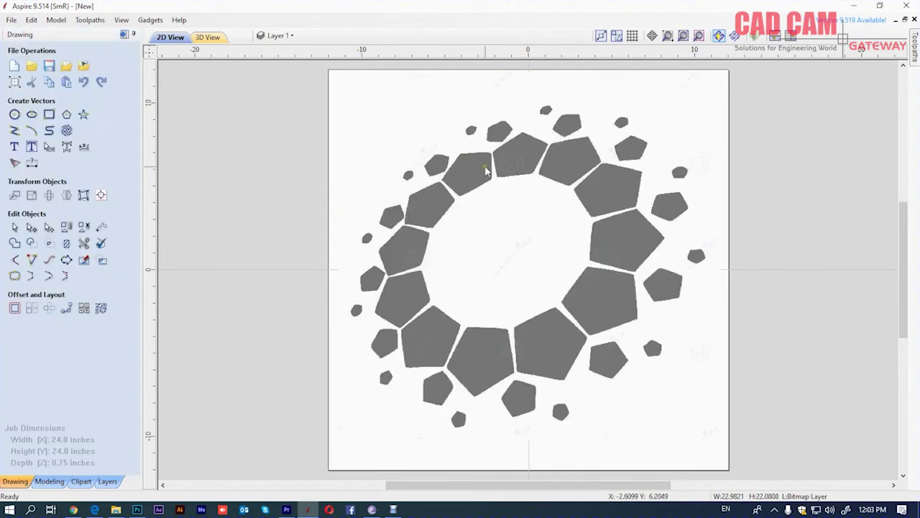
pyautogui.click(609, 359)
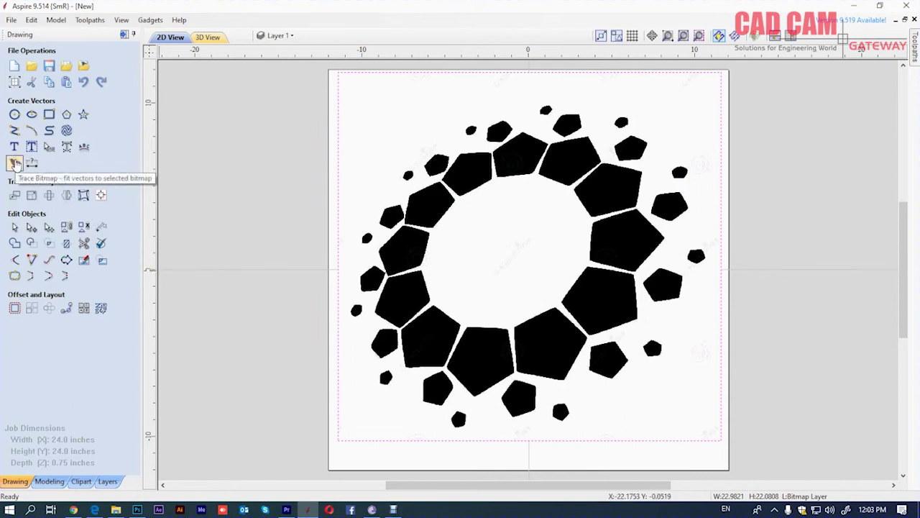
# Step: Preview a Black/White bitmap trace with threshold 0.55 and noise filter 6
pyautogui.click(15, 164)
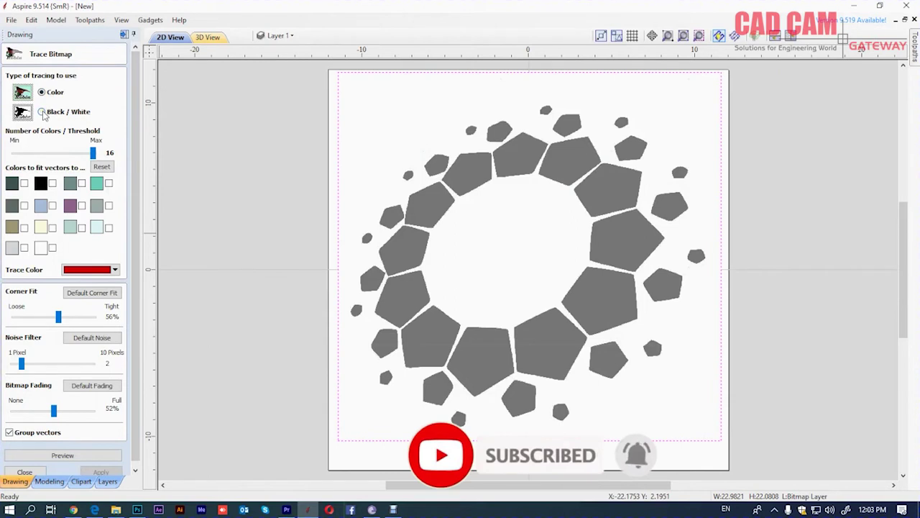
pyautogui.click(42, 112)
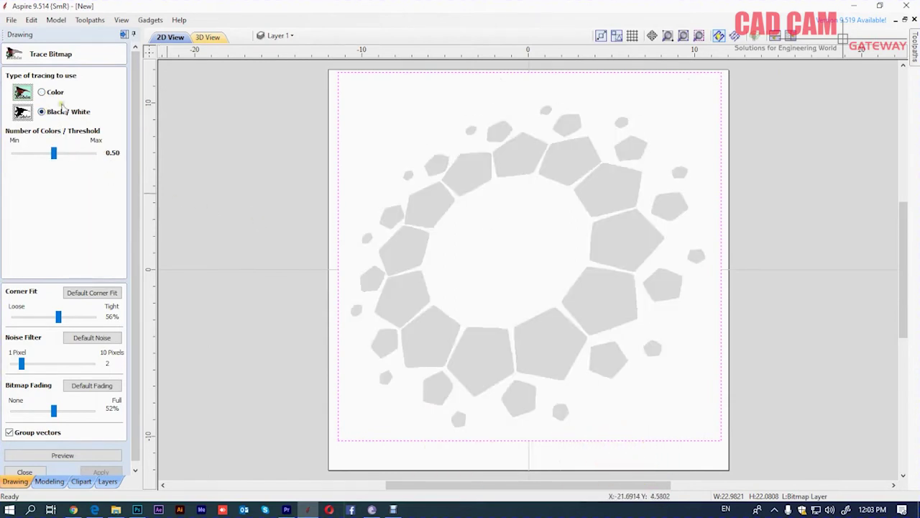
pyautogui.moveTo(54, 153); pyautogui.dragTo(59, 154)
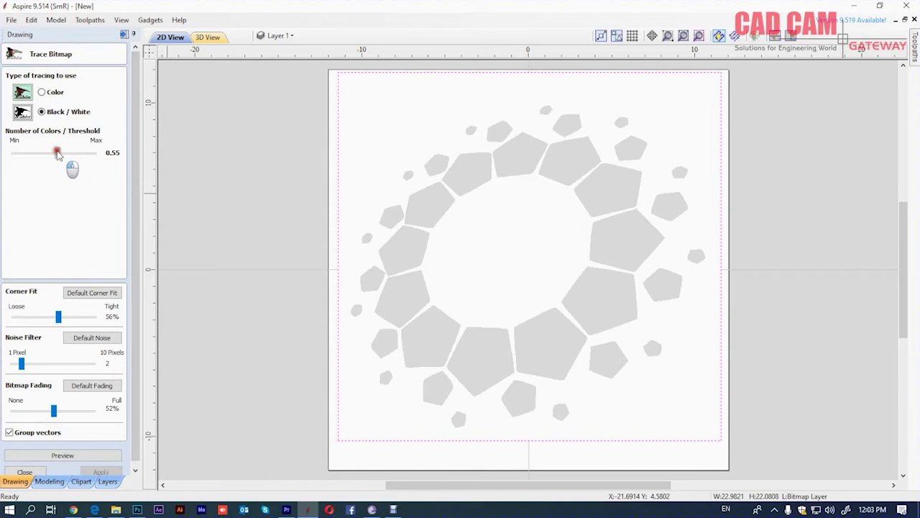
pyautogui.moveTo(58, 155); pyautogui.dragTo(59, 154)
pyautogui.click(464, 180)
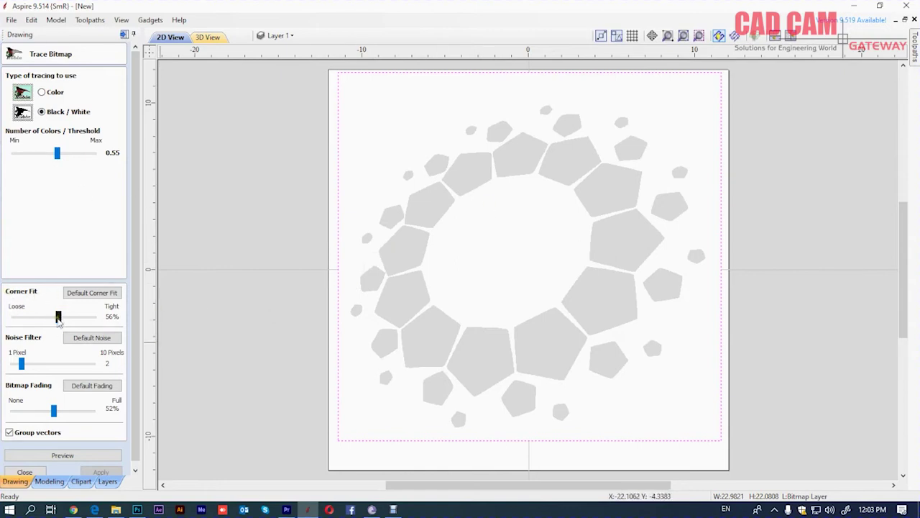
pyautogui.moveTo(21, 363); pyautogui.dragTo(56, 363)
pyautogui.click(67, 456)
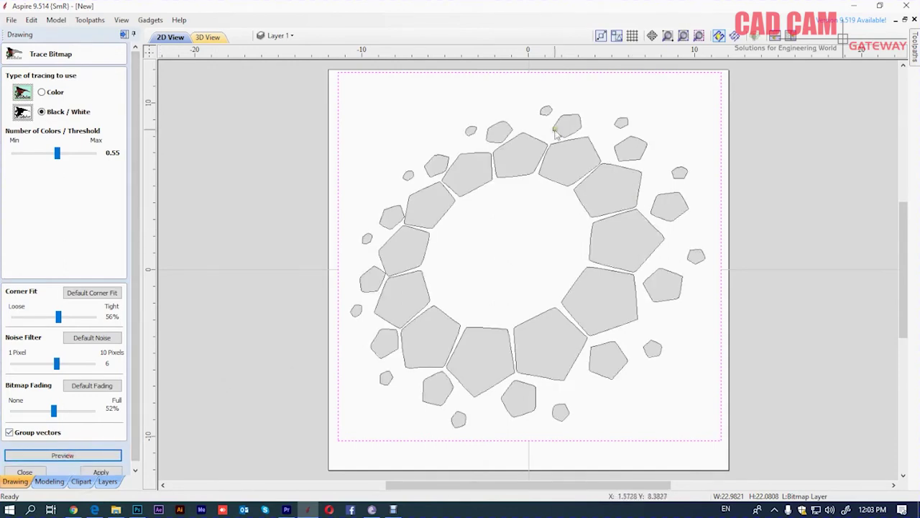
# Step: Inspect the traced outlines up close, close Trace Bitmap without applying, and reselect the picture
pyautogui.scroll(5, 577, 143)
pyautogui.scroll(-1, 641, 162)
pyautogui.scroll(-1, 640, 161)
pyautogui.scroll(-1, 716, 305)
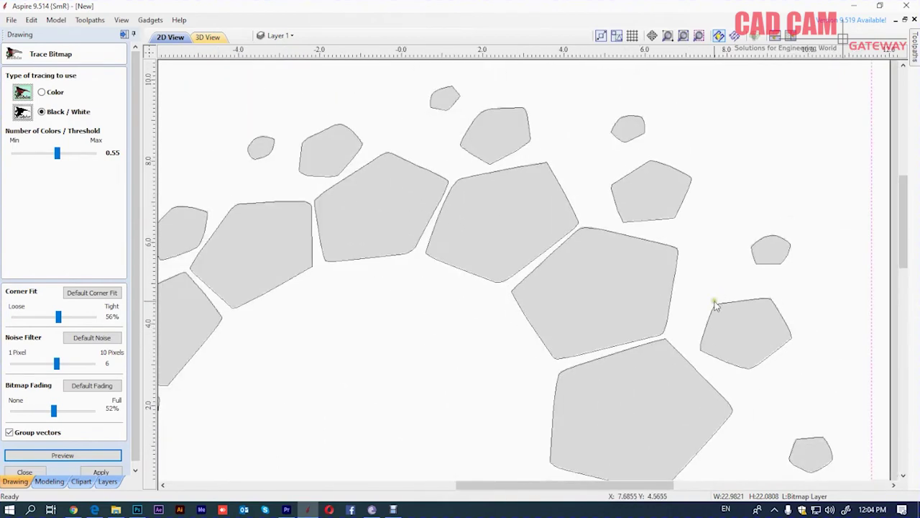
pyautogui.scroll(-3, 716, 306)
pyautogui.scroll(3, 708, 317)
pyautogui.scroll(-3, 676, 323)
pyautogui.scroll(-1, 676, 331)
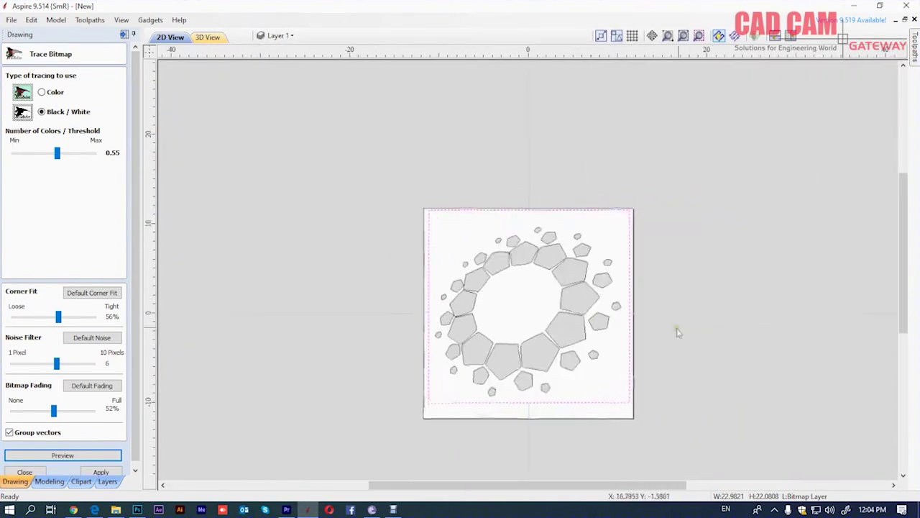
pyautogui.press('F3')
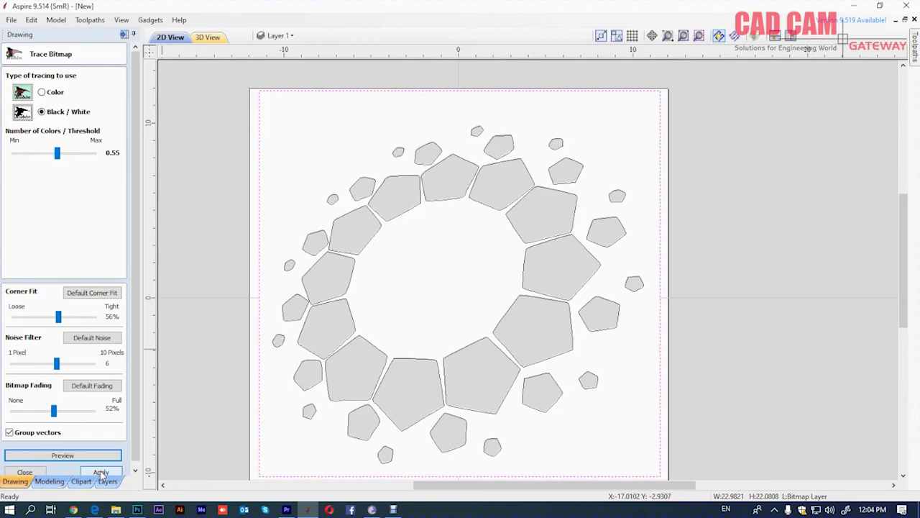
pyautogui.scroll(3, 376, 371)
pyautogui.scroll(2, 524, 342)
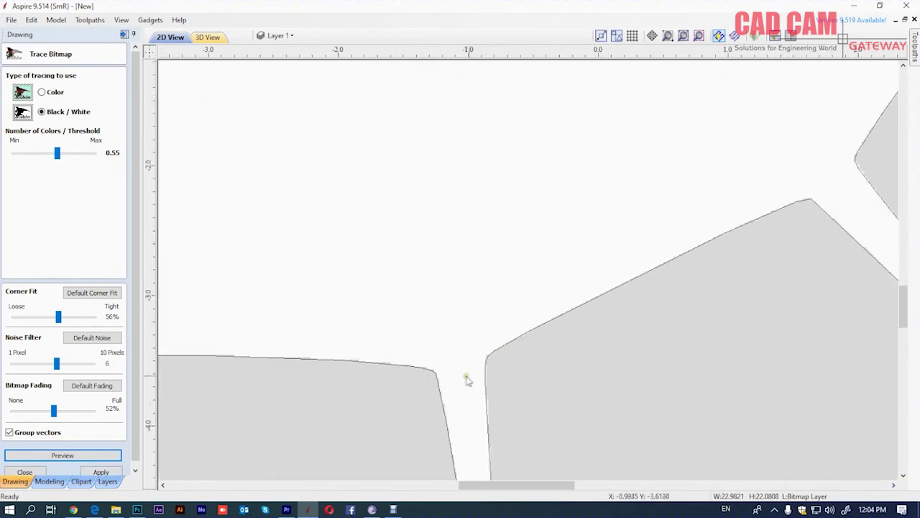
pyautogui.scroll(2, 460, 379)
pyautogui.scroll(1, 447, 383)
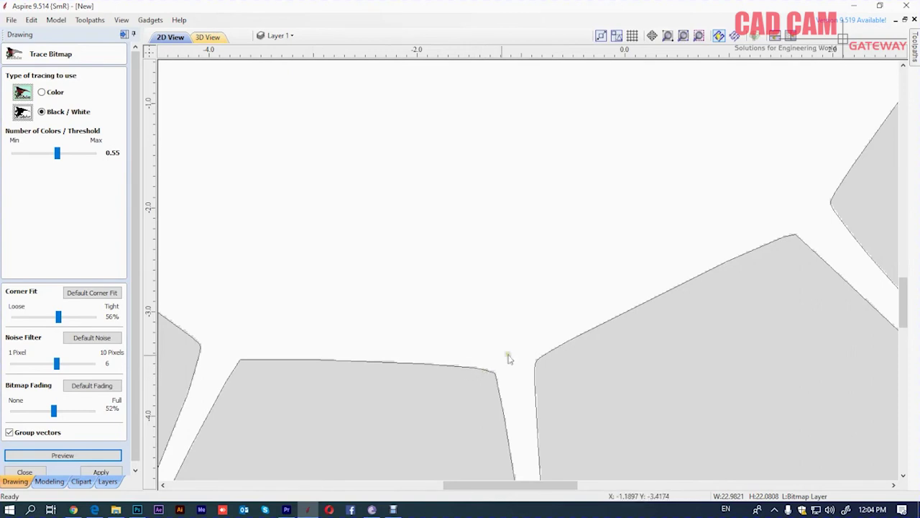
pyautogui.scroll(-3, 780, 263)
pyautogui.scroll(4, 432, 266)
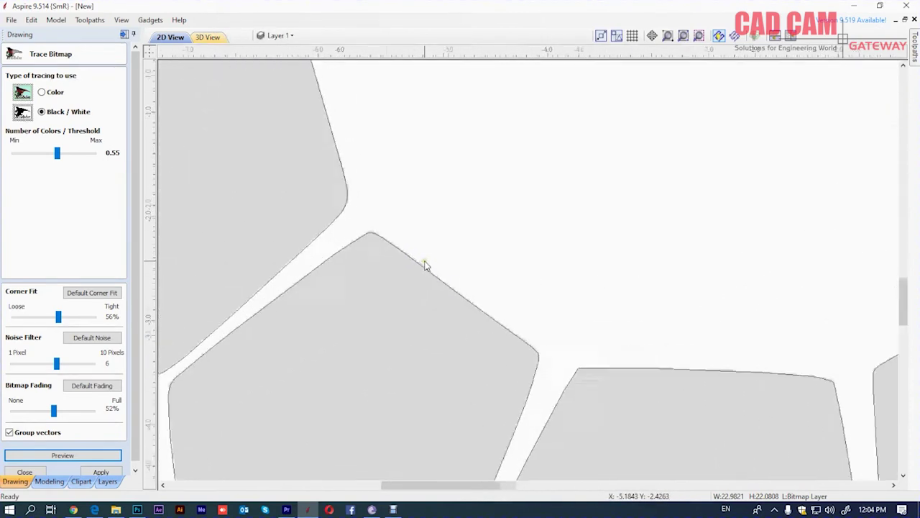
pyautogui.scroll(-1, 536, 368)
pyautogui.scroll(-1, 536, 368)
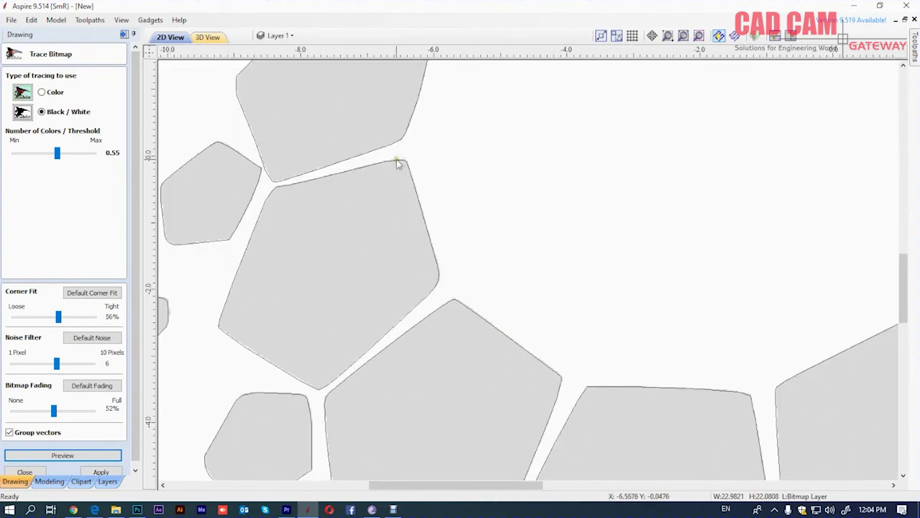
pyautogui.scroll(-3, 365, 313)
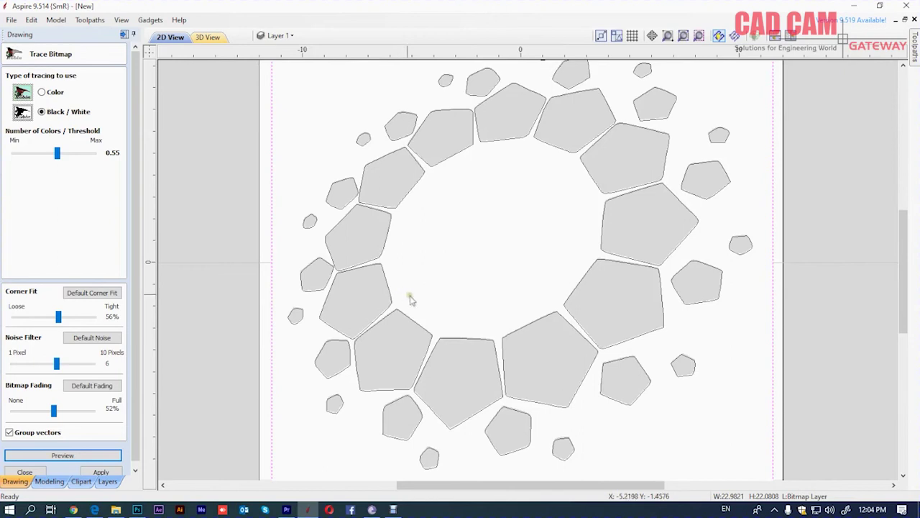
pyautogui.scroll(-2, 444, 290)
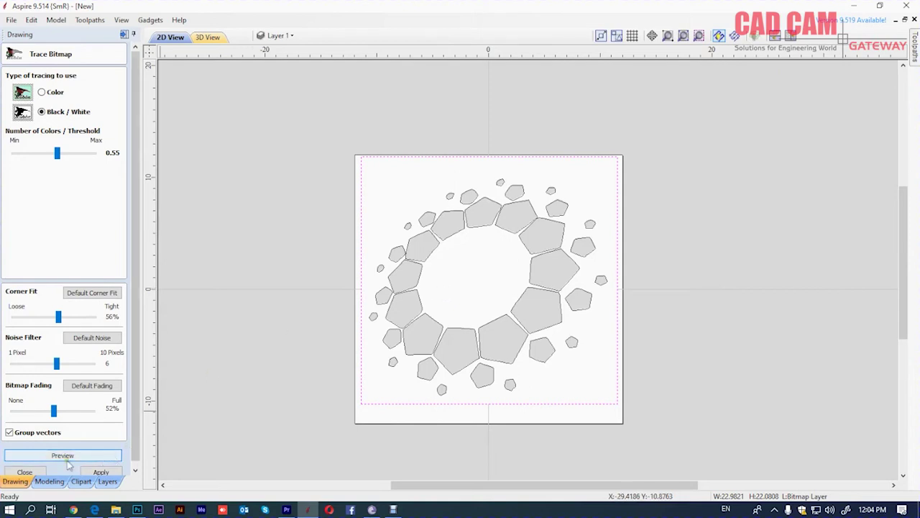
pyautogui.click(24, 472)
pyautogui.click(405, 268)
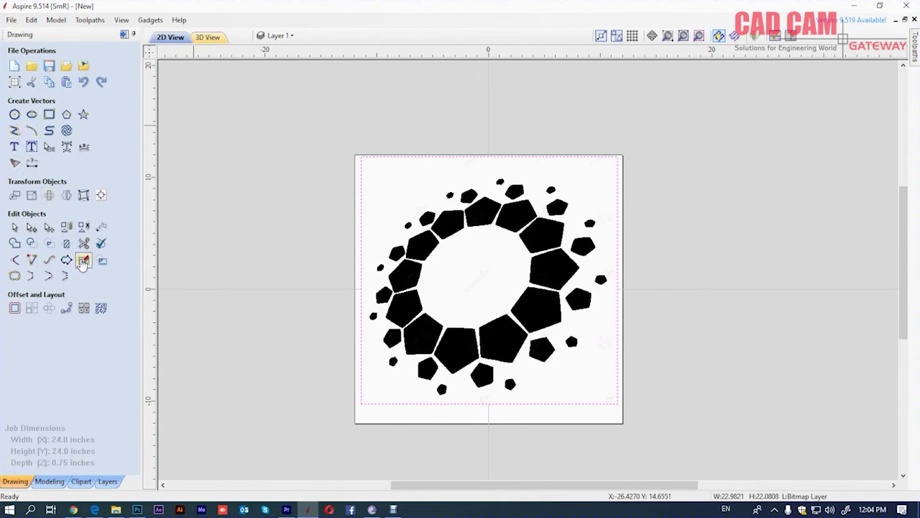
# Step: Preview the bitmap trace again and close the Trace Bitmap form
pyautogui.click(14, 164)
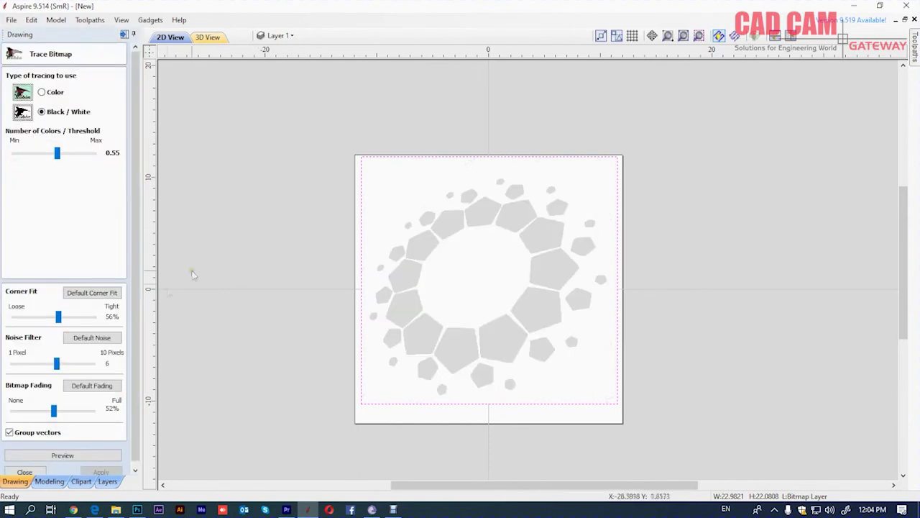
pyautogui.click(61, 454)
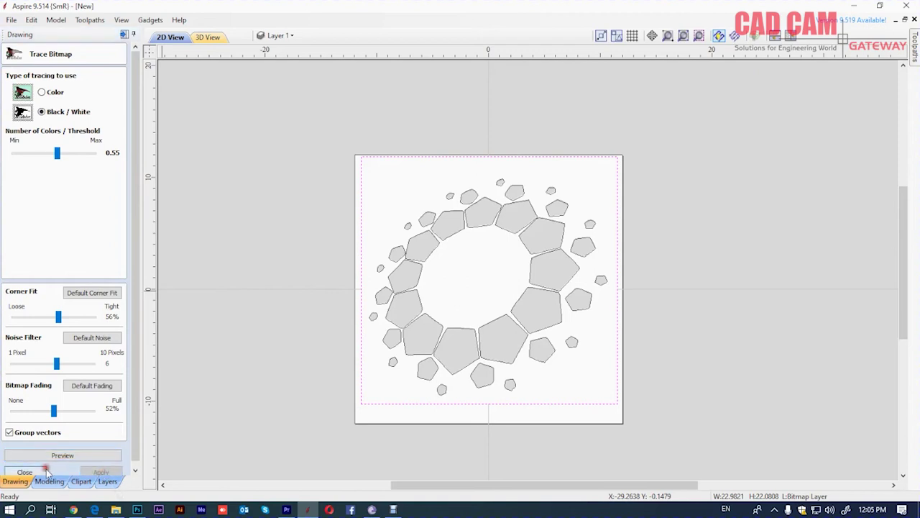
pyautogui.click(24, 472)
# Step: Hide the Bitmap Layer so only the traced pentagon vectors show
pyautogui.click(399, 198)
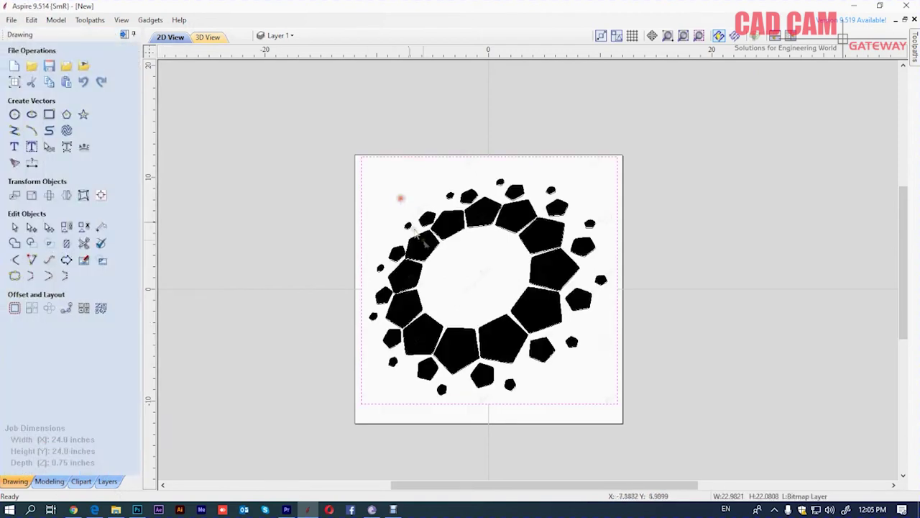
pyautogui.click(292, 35)
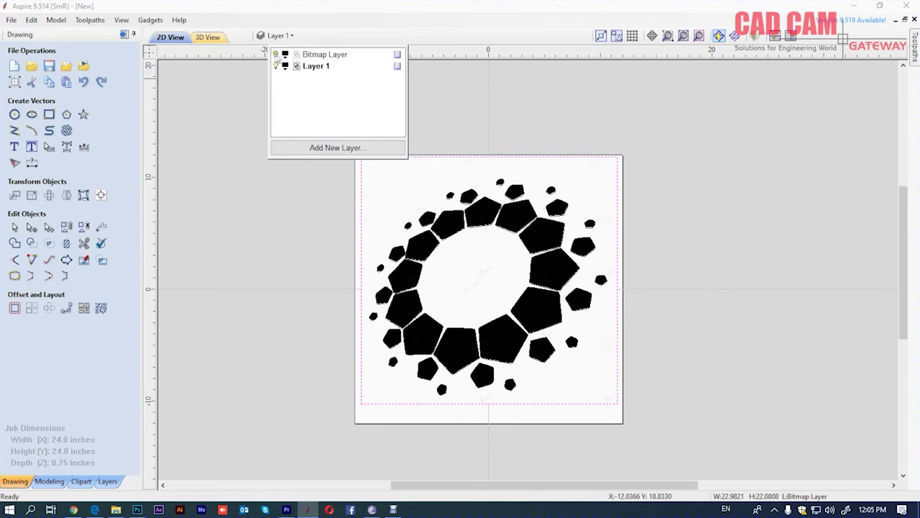
pyautogui.click(275, 54)
pyautogui.click(303, 221)
pyautogui.scroll(1, 509, 211)
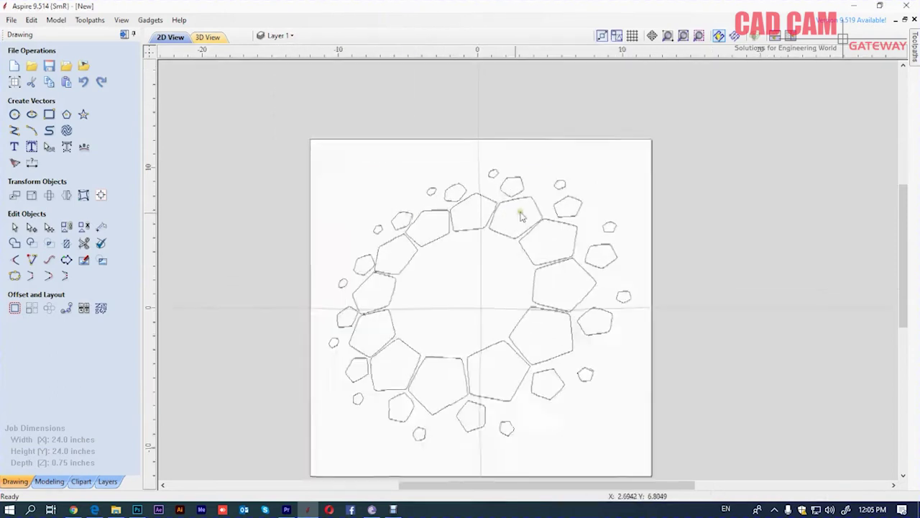
# Step: Zoom in to check the traced pentagon vectors, then box-select all of them
pyautogui.scroll(2, 510, 211)
pyautogui.scroll(1, 540, 183)
pyautogui.scroll(1, 547, 180)
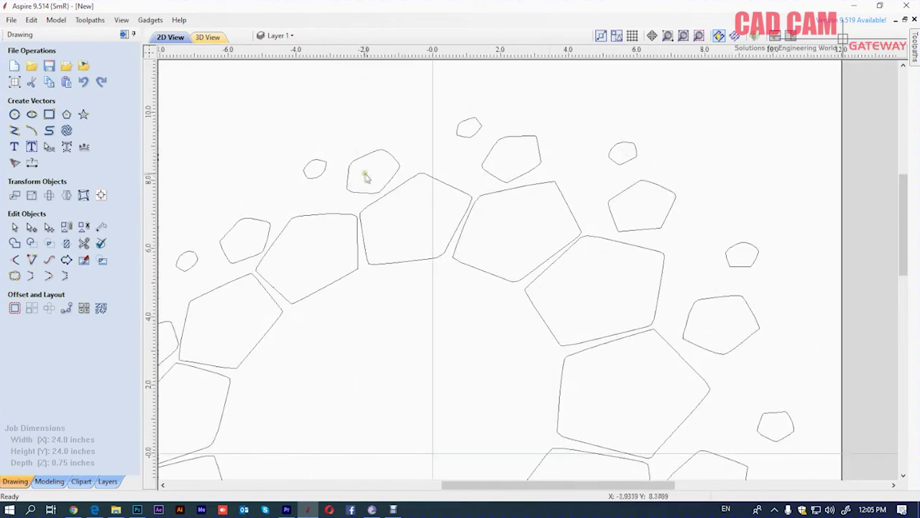
pyautogui.scroll(2, 367, 177)
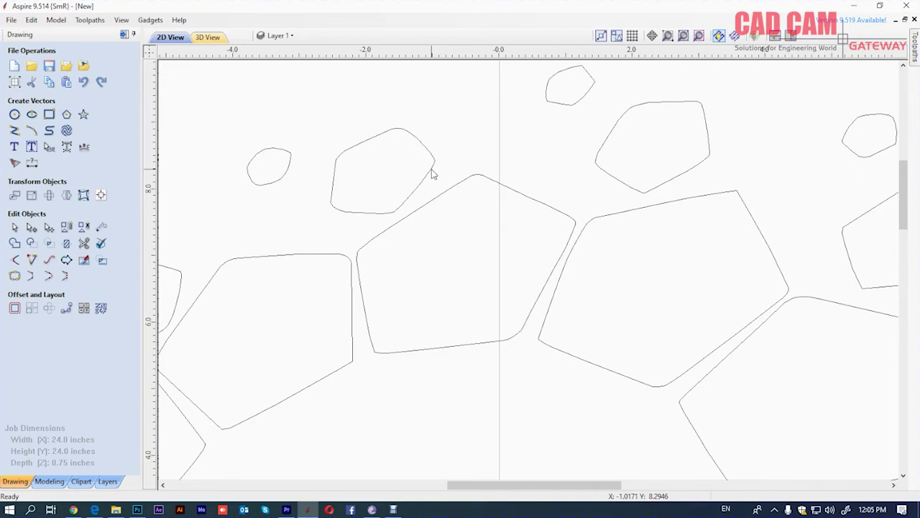
pyautogui.scroll(-2, 496, 147)
pyautogui.scroll(-3, 532, 144)
pyautogui.scroll(-2, 550, 147)
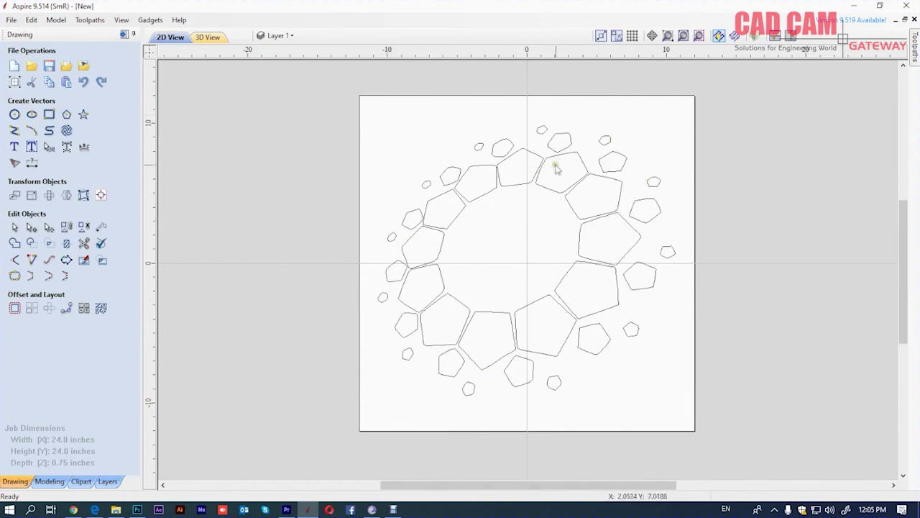
pyautogui.moveTo(346, 108)
pyautogui.mouseDown()
pyautogui.moveTo(530, 212)
pyautogui.moveTo(731, 421)
pyautogui.mouseUp()
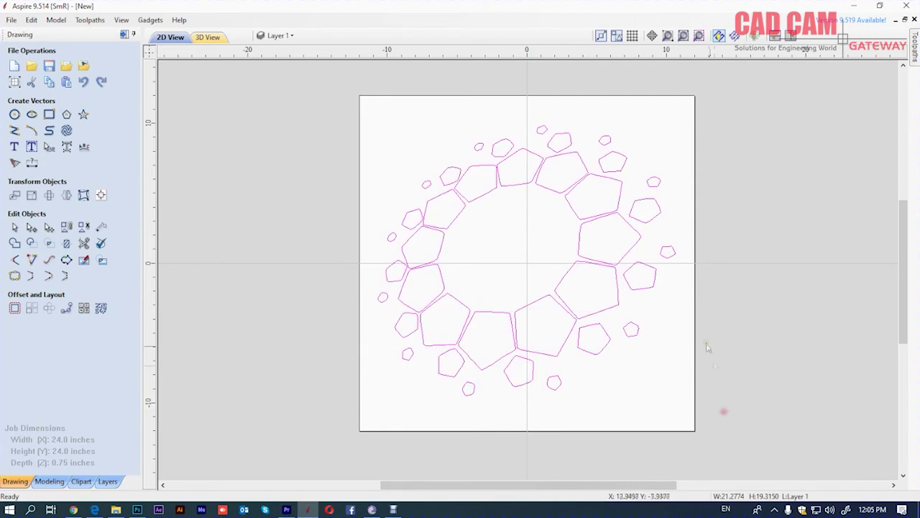
pyautogui.click(124, 35)
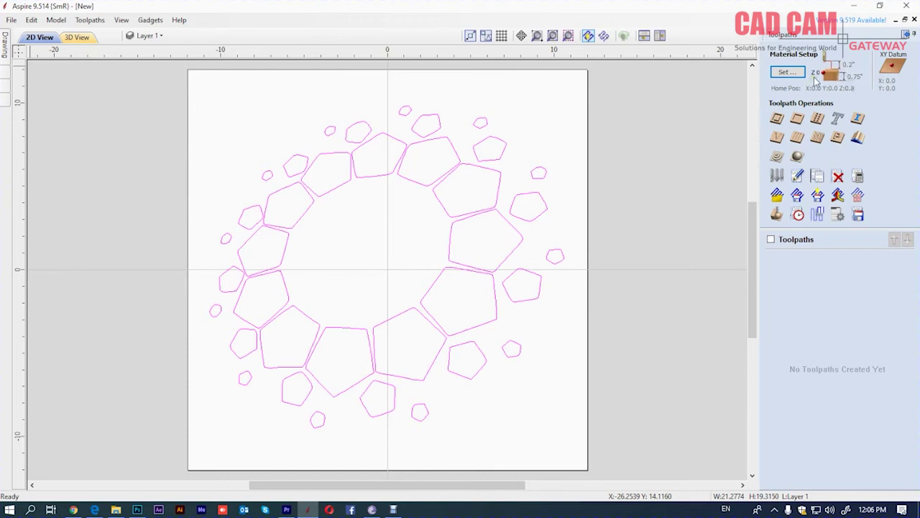
# Step: Review and accept the Material Setup at 0.75 inch thickness
pyautogui.click(815, 79)
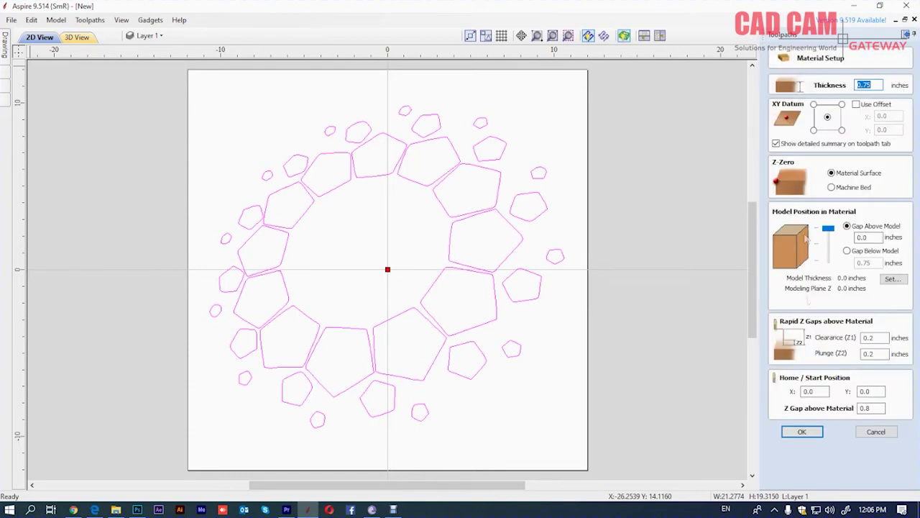
pyautogui.click(875, 431)
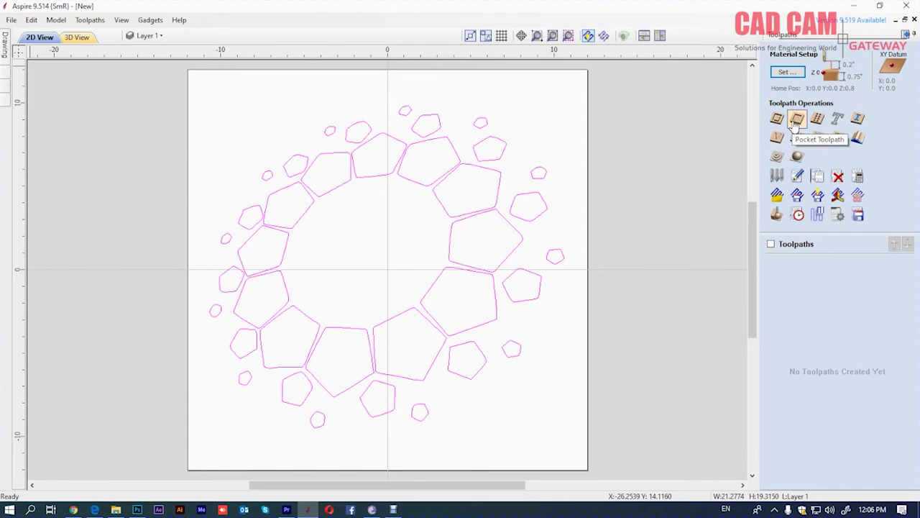
# Step: Start a pocket toolpath using the End Mill (0.25 inch) from the tool database
pyautogui.click(796, 119)
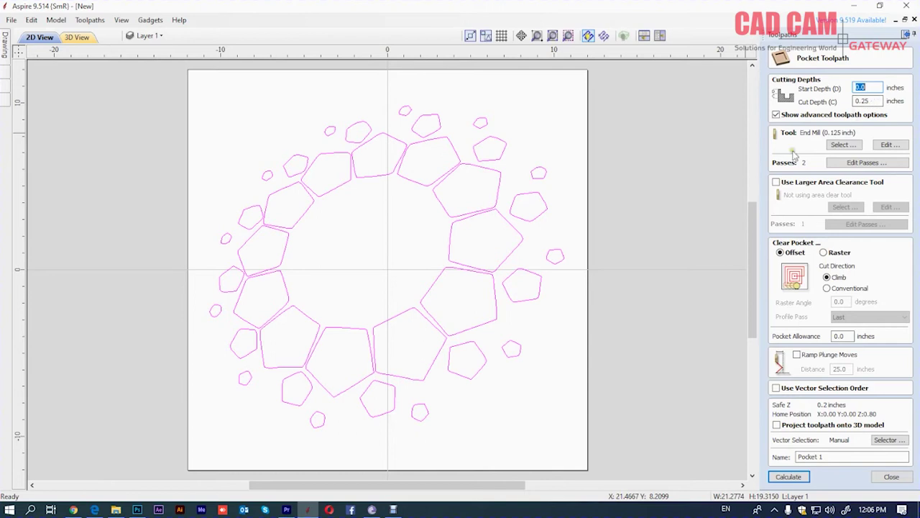
pyautogui.click(842, 145)
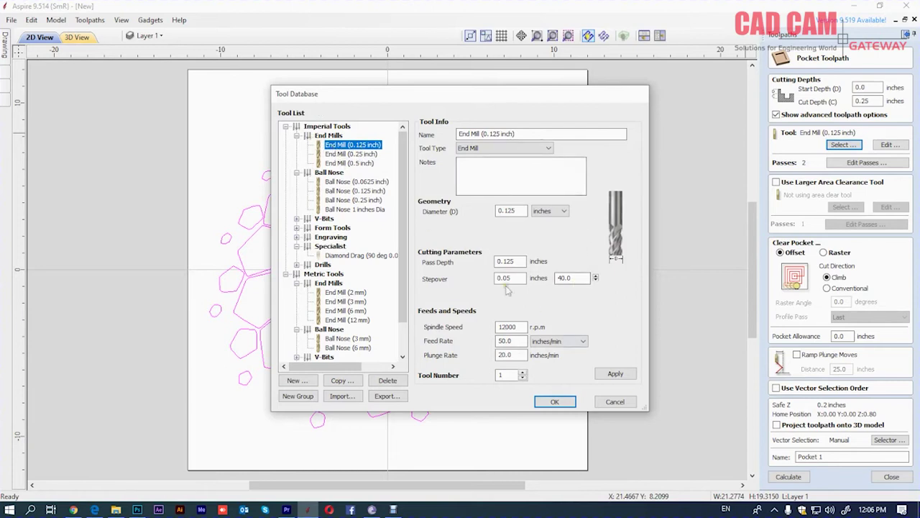
pyautogui.click(349, 154)
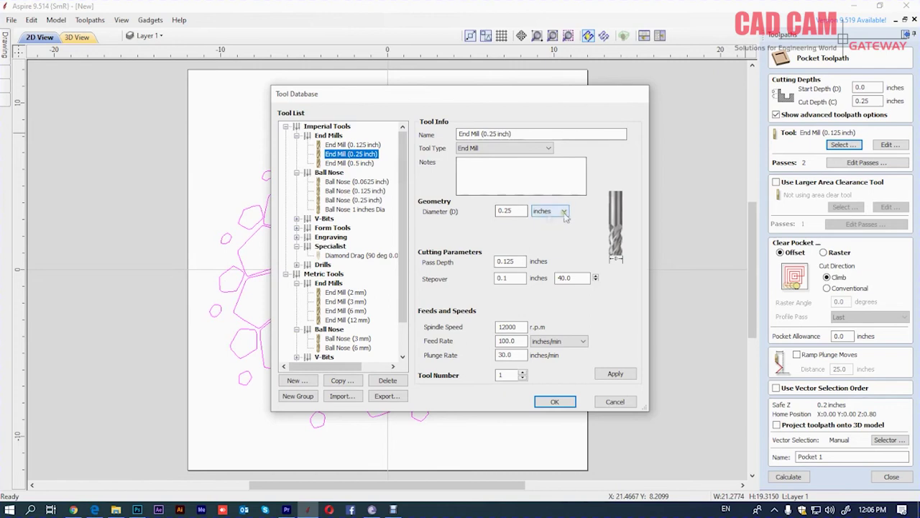
pyautogui.click(554, 401)
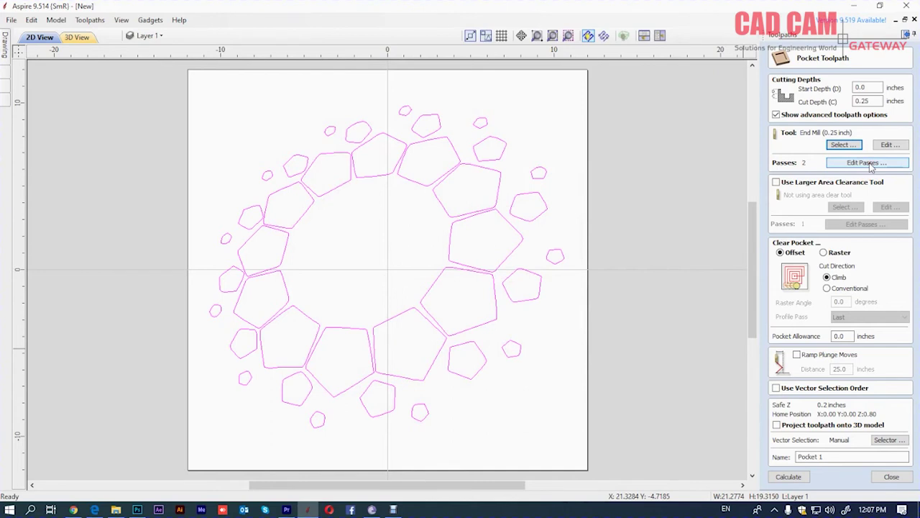
# Step: Cut the 0.25 inch depth in a single pass with Offset clearing, then calculate Pocket 1
pyautogui.click(866, 163)
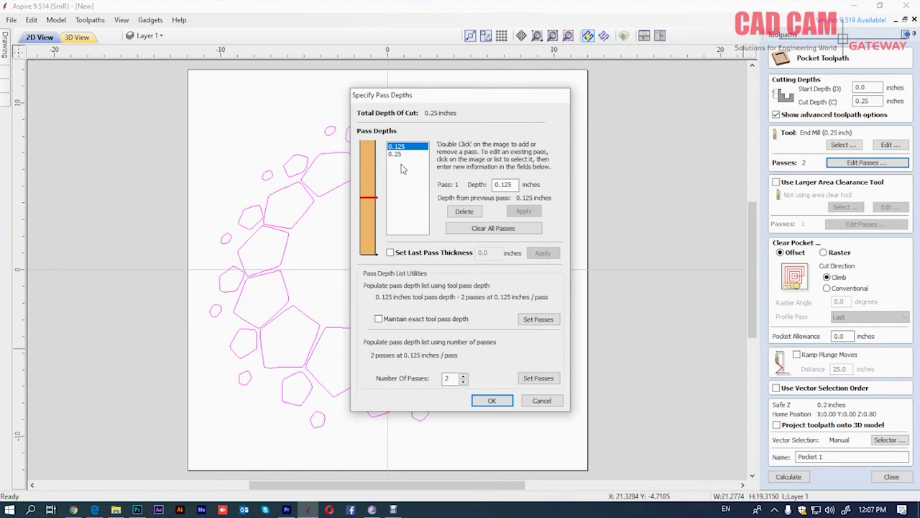
pyautogui.click(463, 381)
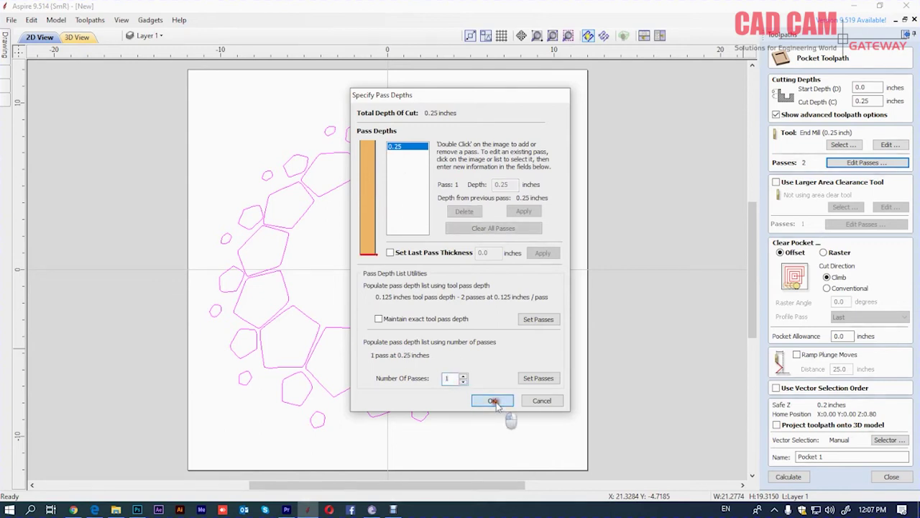
pyautogui.click(493, 402)
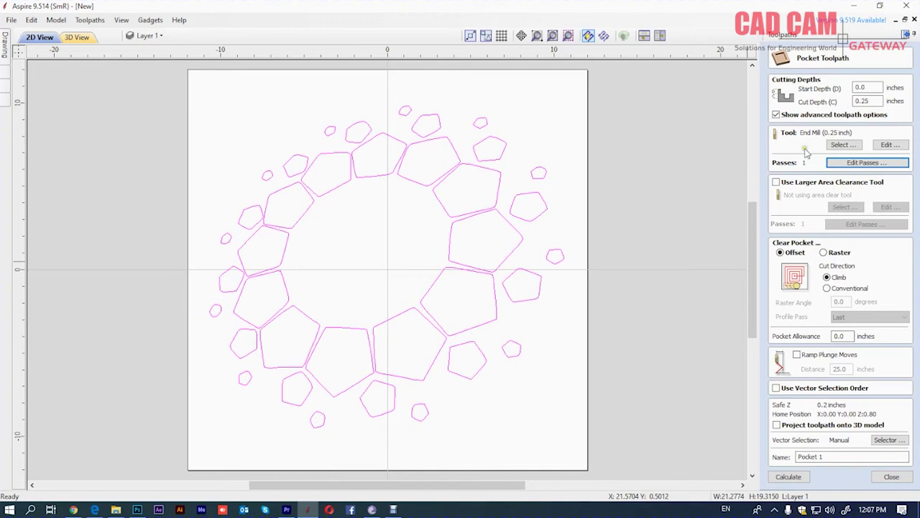
pyautogui.click(823, 253)
pyautogui.click(786, 254)
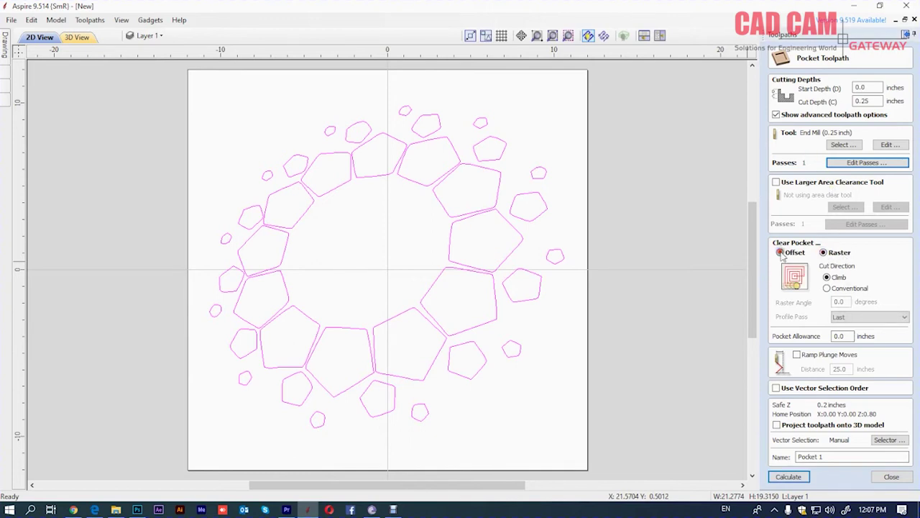
pyautogui.click(823, 252)
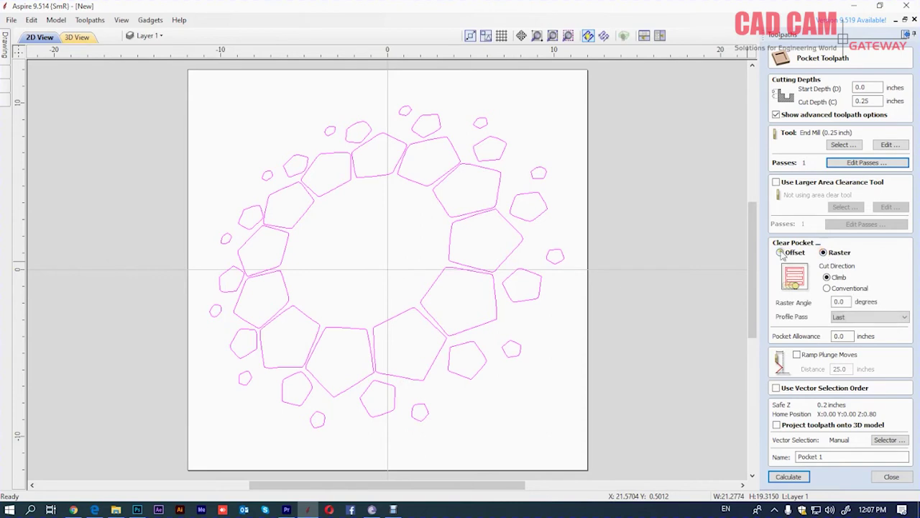
pyautogui.click(780, 252)
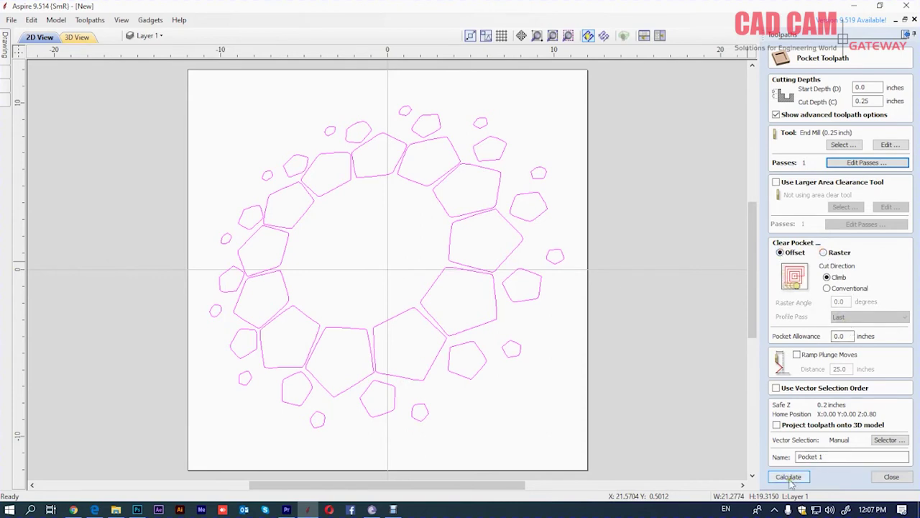
pyautogui.click(788, 476)
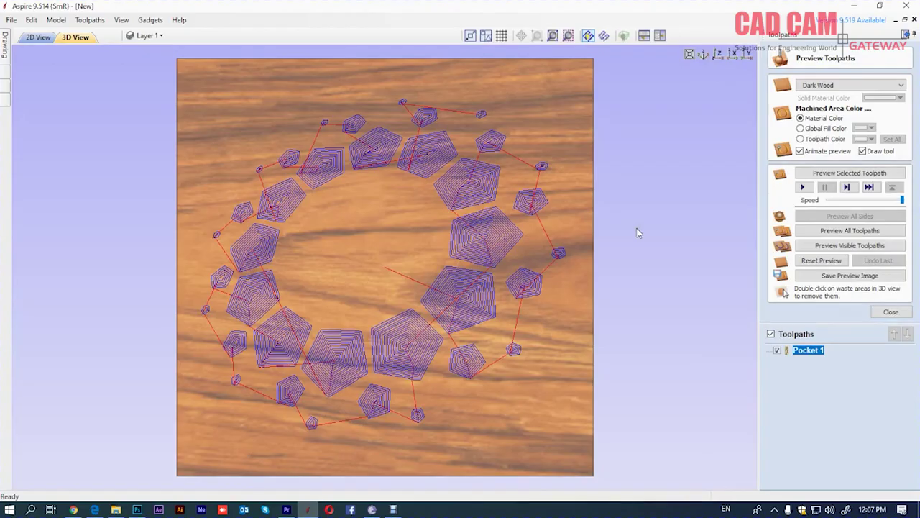
# Step: Tilt the view and replay Pocket 1's carving simulation at a slower speed, then reopen Pocket 1
pyautogui.moveTo(384, 263); pyautogui.dragTo(407, 189)
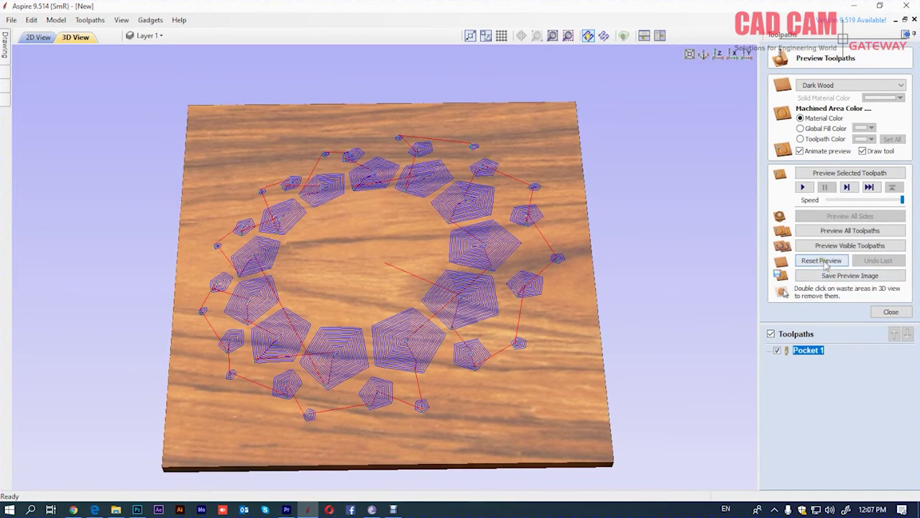
pyautogui.click(849, 173)
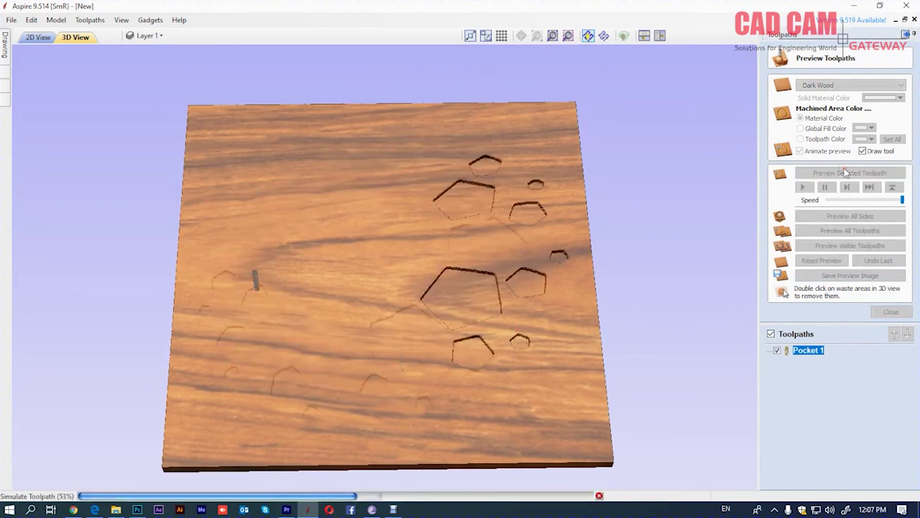
pyautogui.click(850, 200)
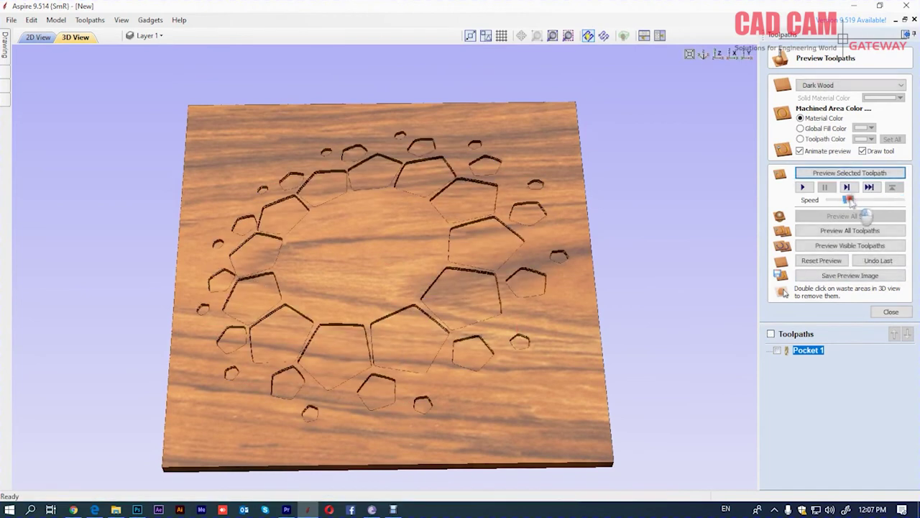
pyautogui.click(821, 261)
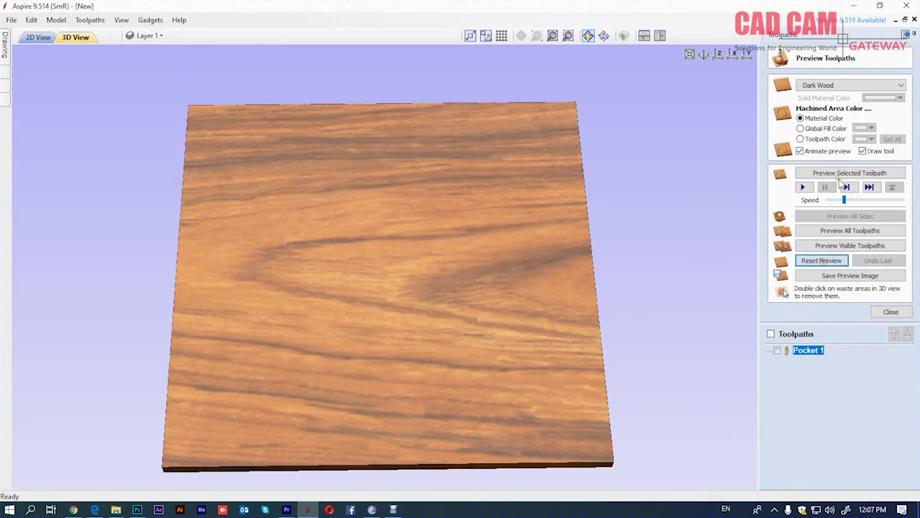
pyautogui.click(839, 173)
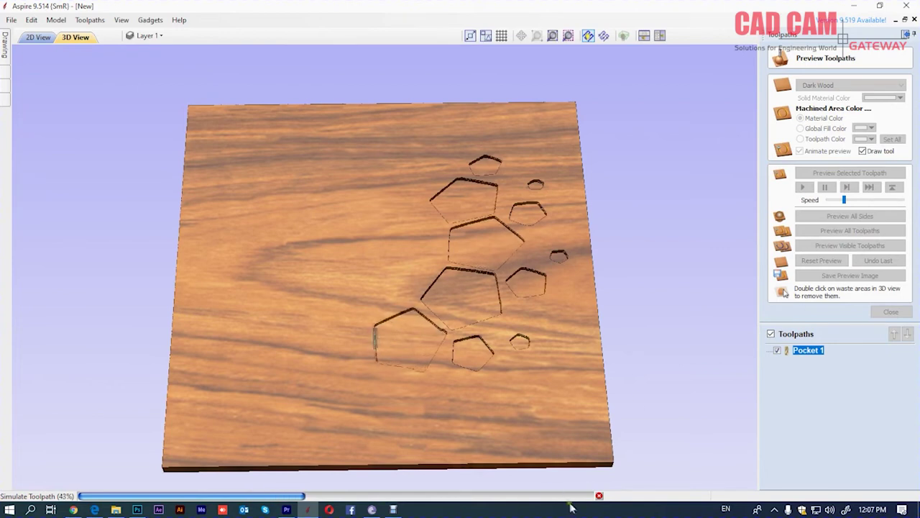
pyautogui.click(598, 496)
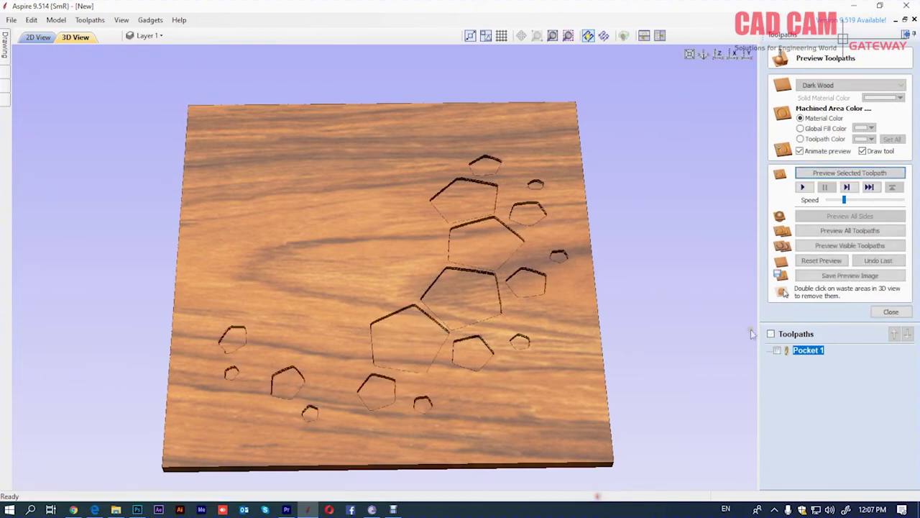
pyautogui.doubleClick(799, 351)
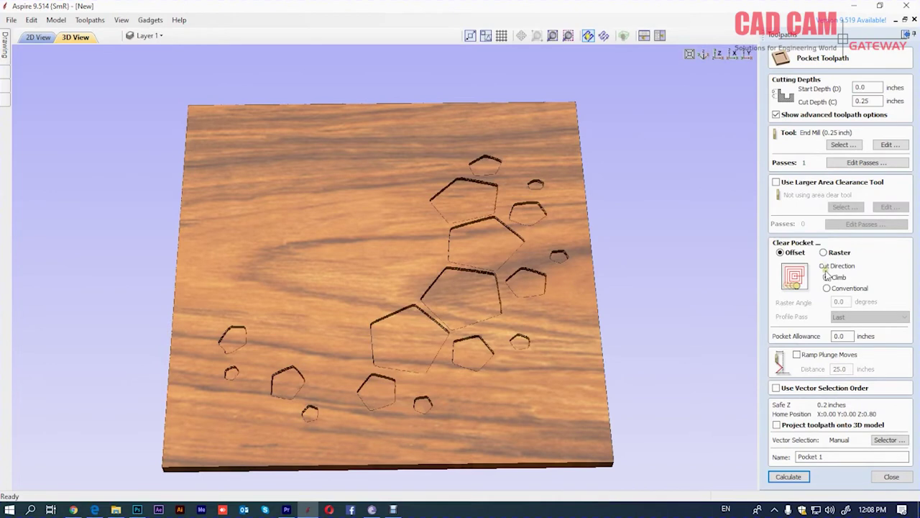
# Step: Switch Pocket 1 to raster clearing, recalculate, and preview the full ring of pentagon pockets
pyautogui.click(823, 253)
pyautogui.click(789, 476)
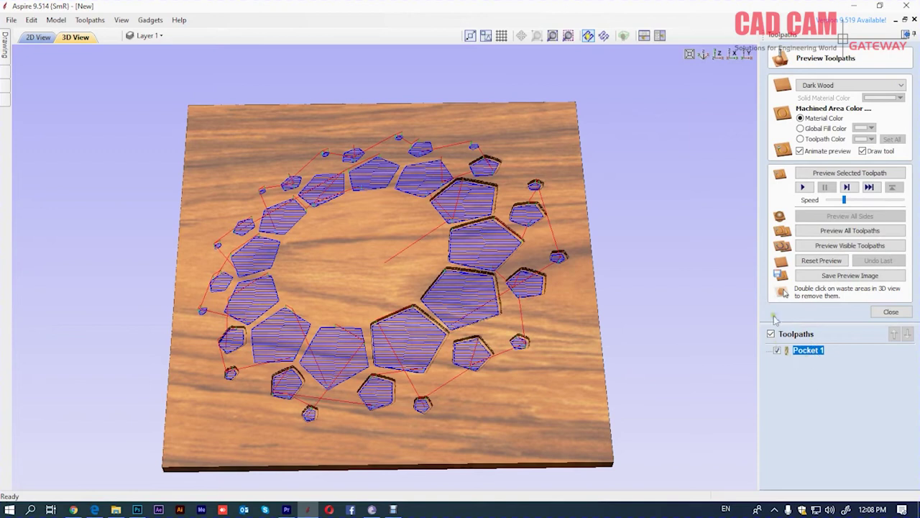
pyautogui.click(845, 174)
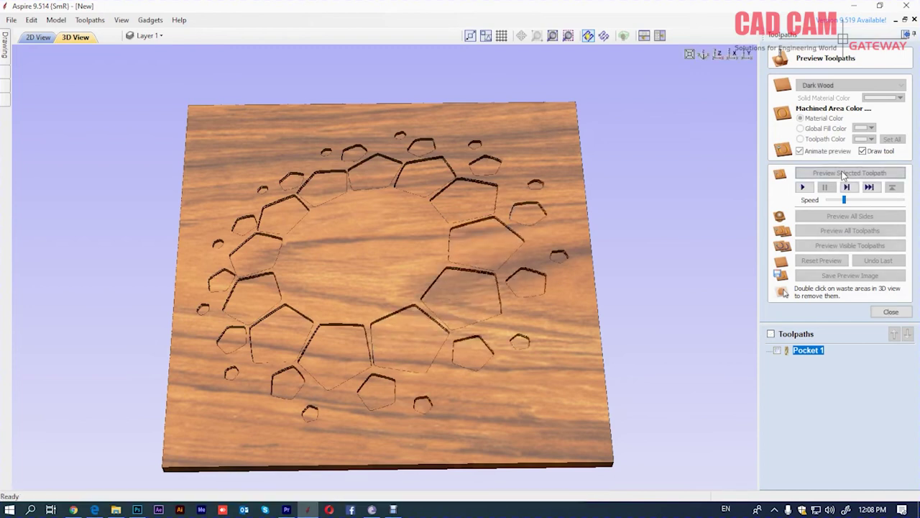
pyautogui.click(892, 312)
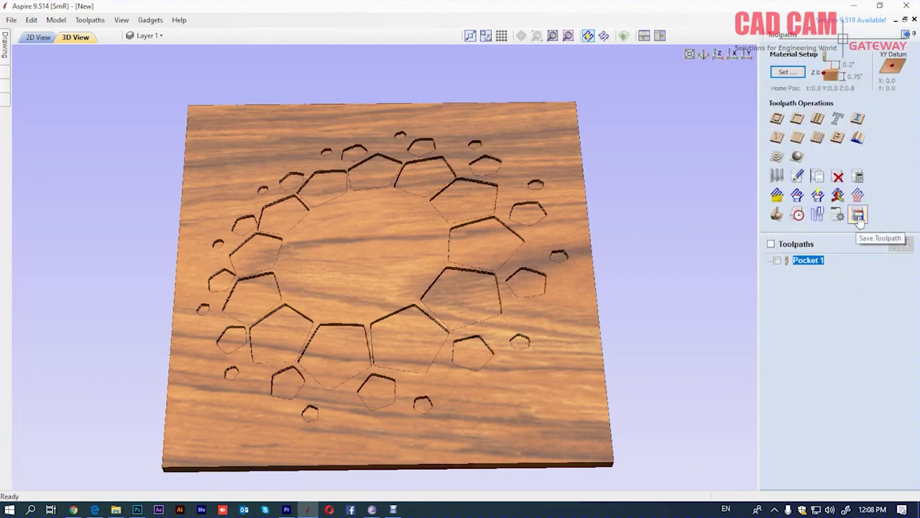
# Step: Save the Pocket 1 toolpath to the Desktop as an AXYZ 4010 Arcs (inch) .nc file
pyautogui.click(777, 261)
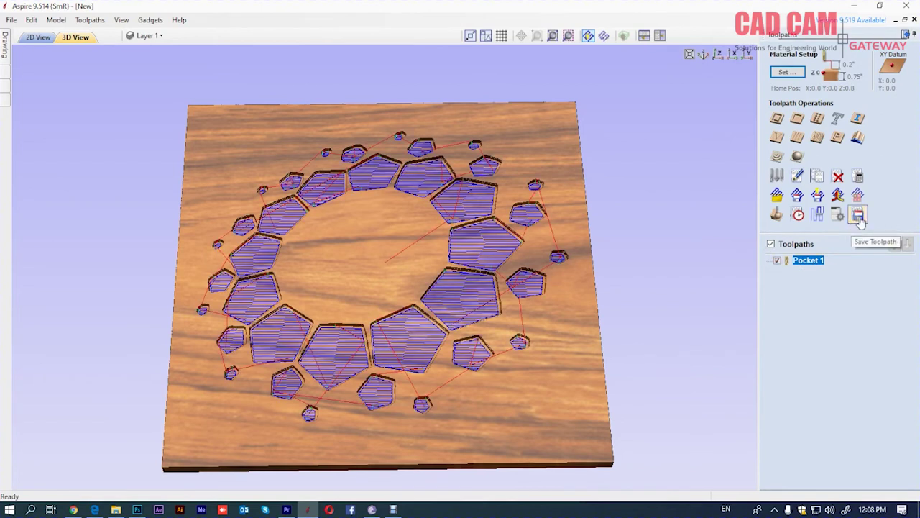
pyautogui.click(859, 218)
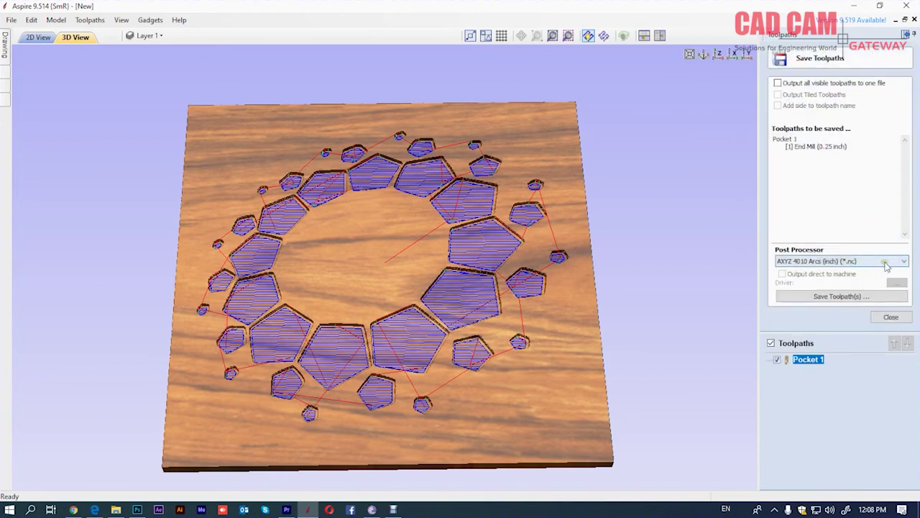
pyautogui.click(861, 296)
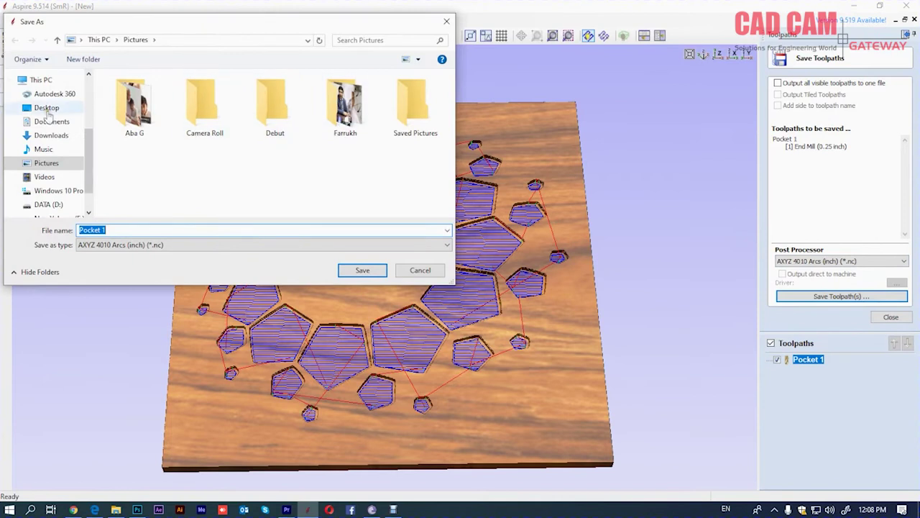
pyautogui.click(46, 107)
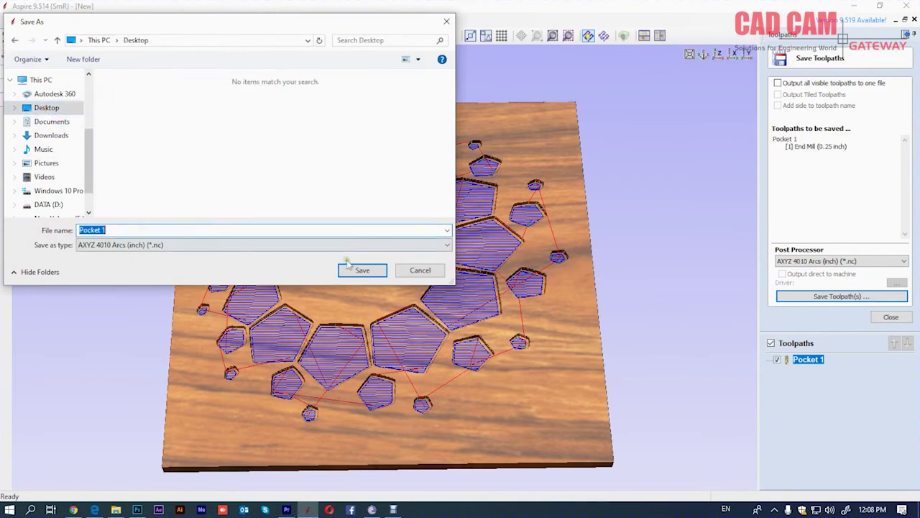
pyautogui.click(378, 270)
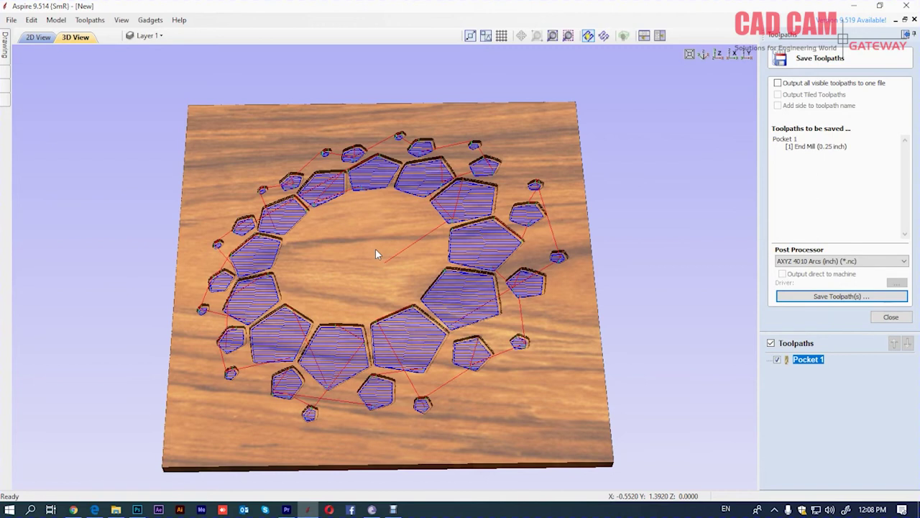
pyautogui.click(11, 20)
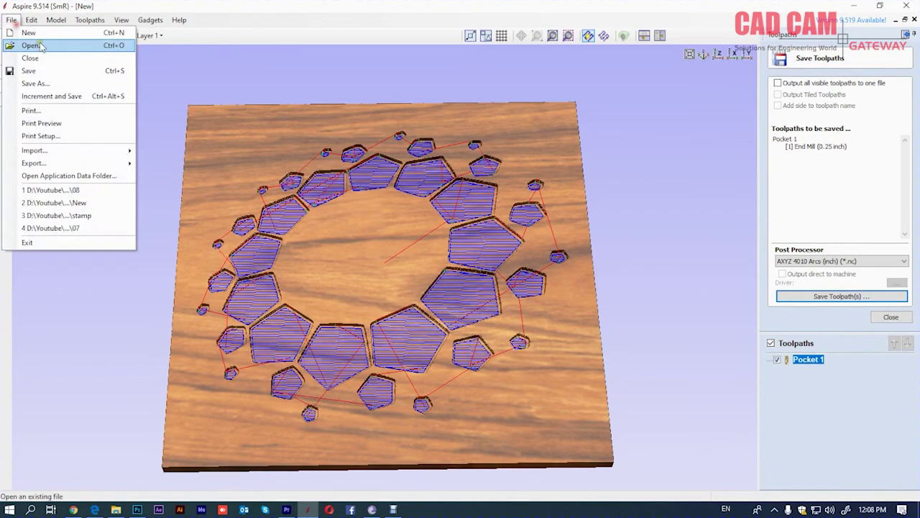
# Step: Start a new 30 × 72 × 0.75 inch job with a bottom-left datum, discarding the old job
pyautogui.click(32, 45)
pyautogui.click(463, 285)
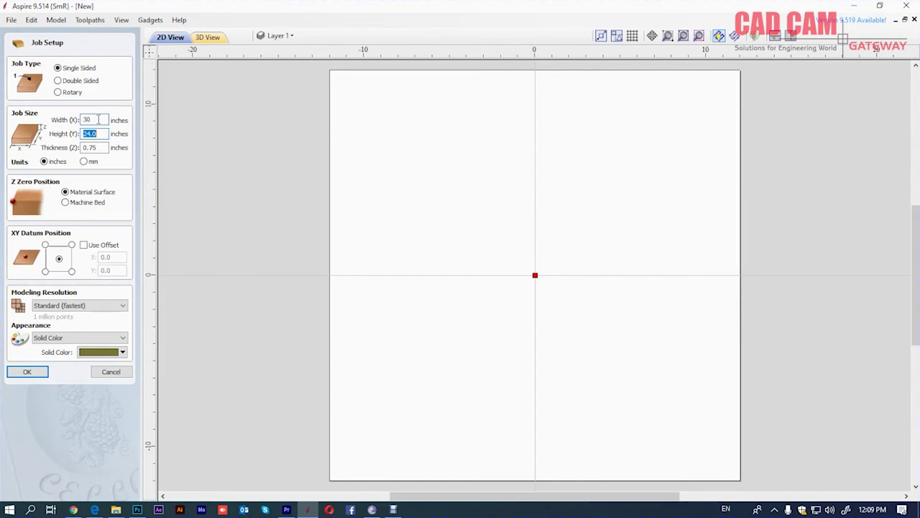
pyautogui.write('72')
pyautogui.press('Tab')
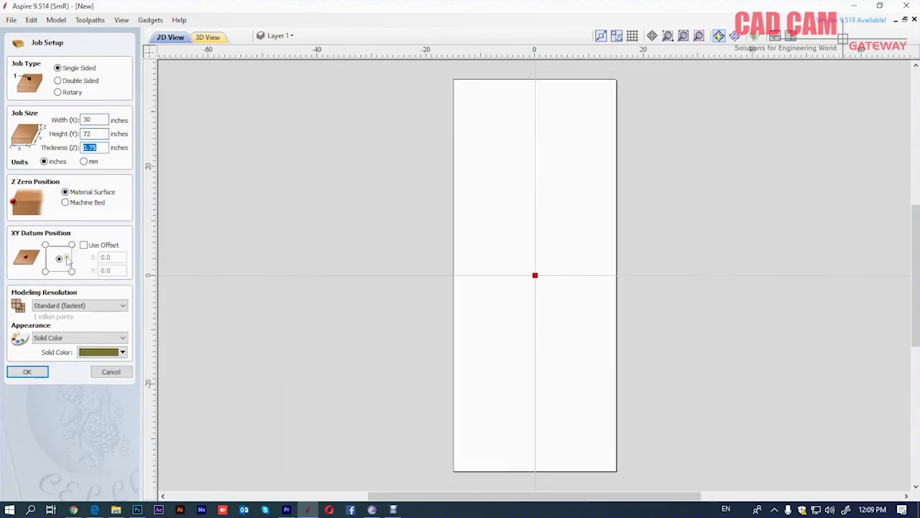
pyautogui.click(44, 271)
pyautogui.click(40, 372)
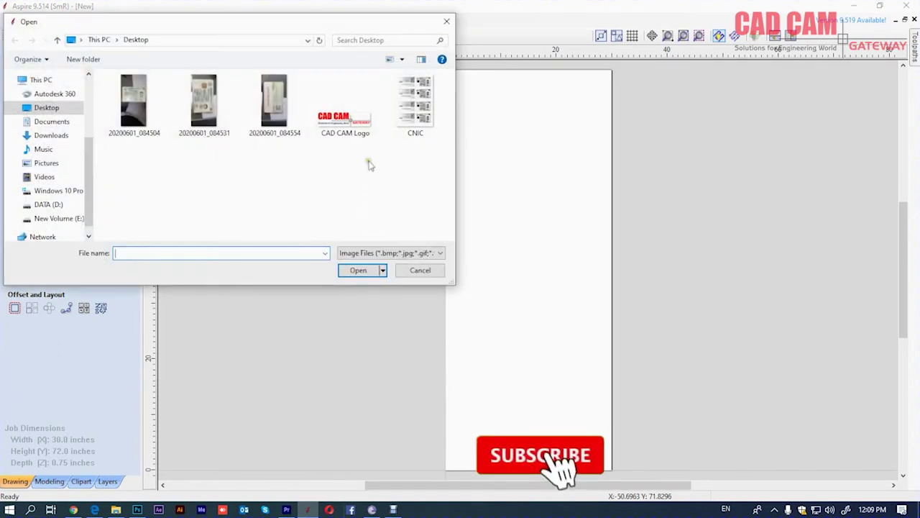
pyautogui.click(46, 164)
# Step: Import the door picture and enlarge it to about 45.73 × 81.13 inches
pyautogui.doubleClick(404, 168)
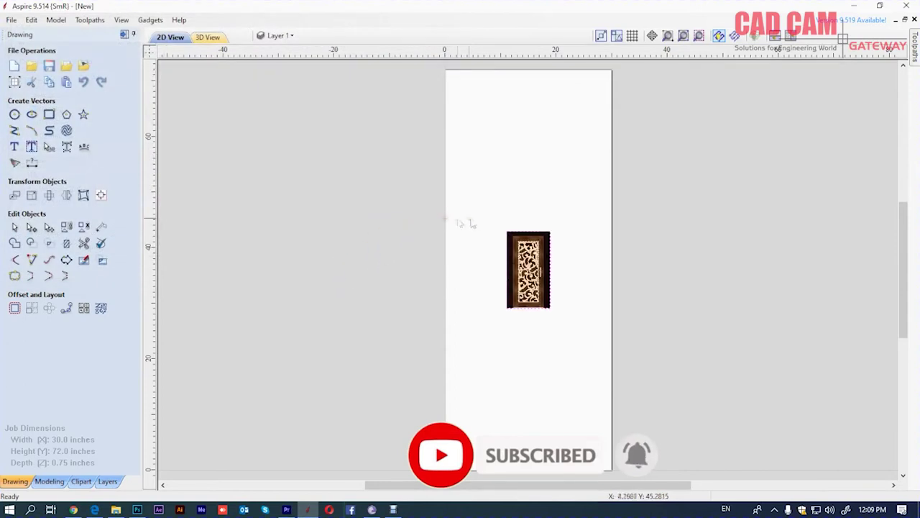
pyautogui.click(31, 195)
pyautogui.moveTo(500, 226); pyautogui.dragTo(401, 53)
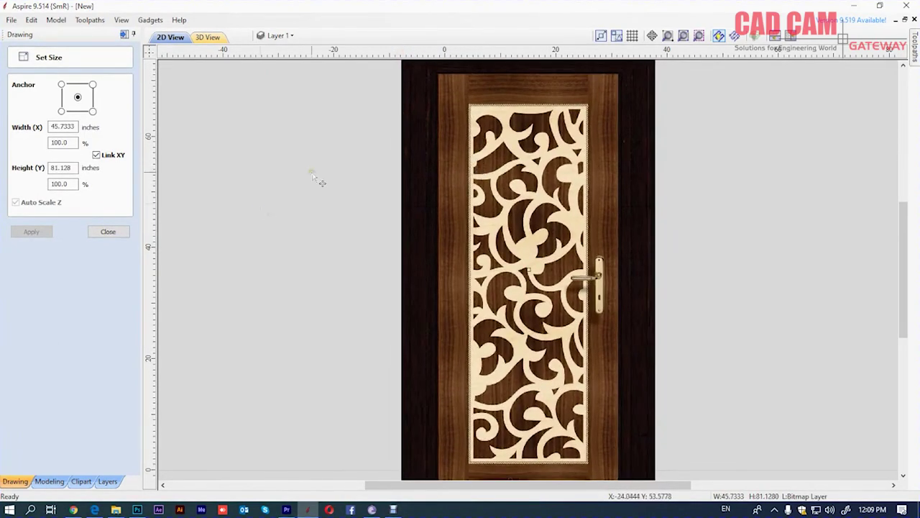
pyautogui.click(108, 231)
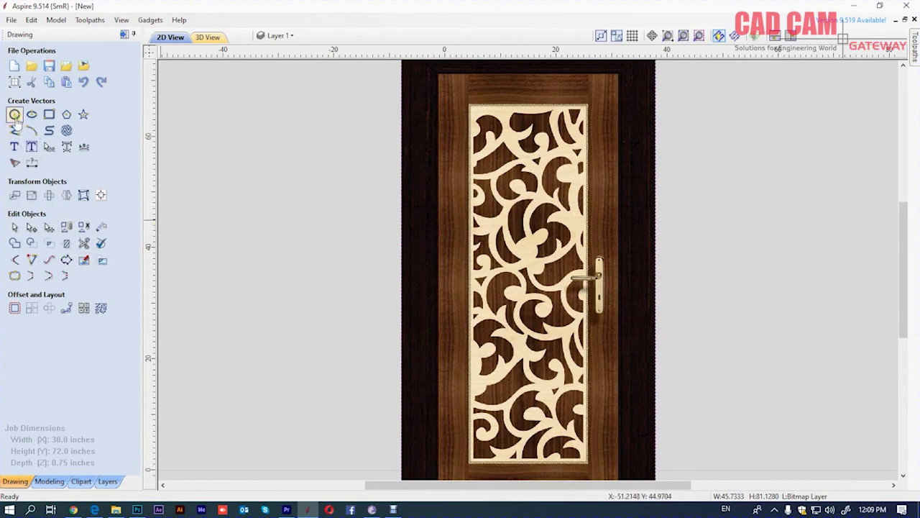
pyautogui.click(49, 116)
# Step: Draw a 20.5 × 63.5 inch rectangle around the fretwork panel
pyautogui.click(49, 116)
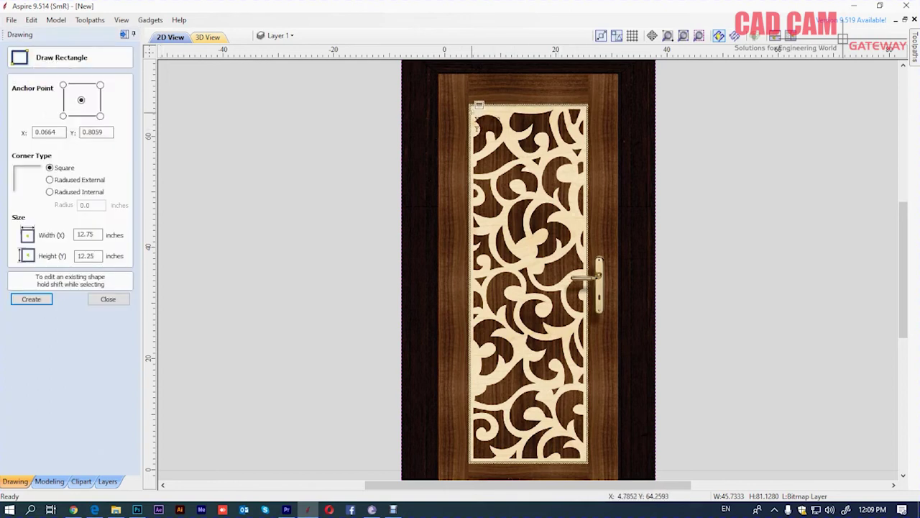
pyautogui.moveTo(479, 101); pyautogui.dragTo(590, 453)
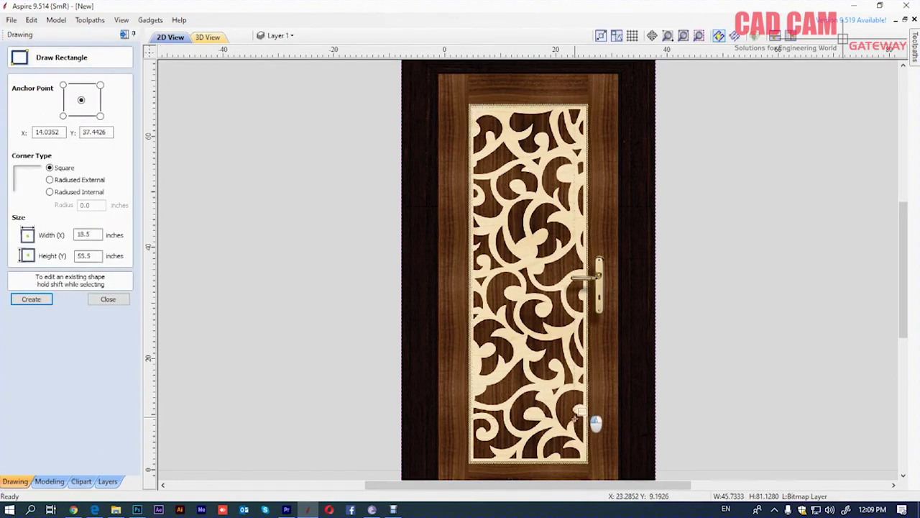
pyautogui.scroll(3, 518, 129)
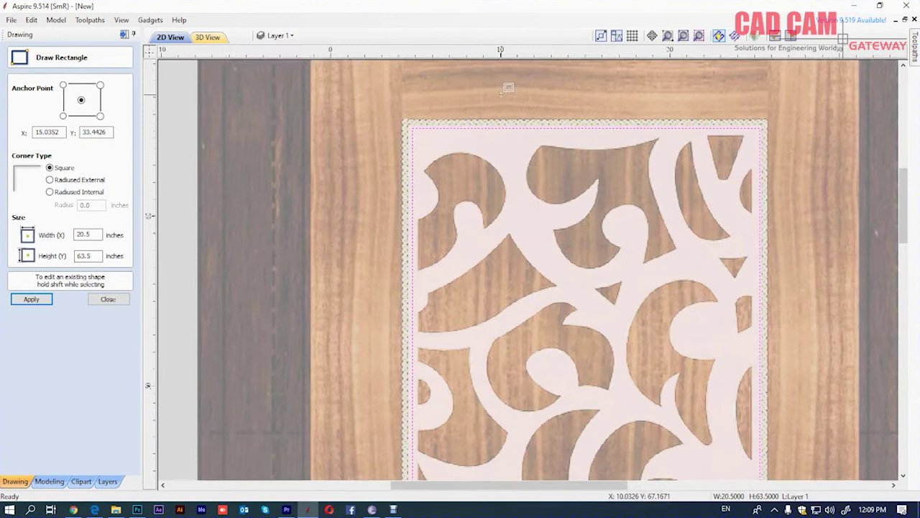
pyautogui.scroll(3, 446, 128)
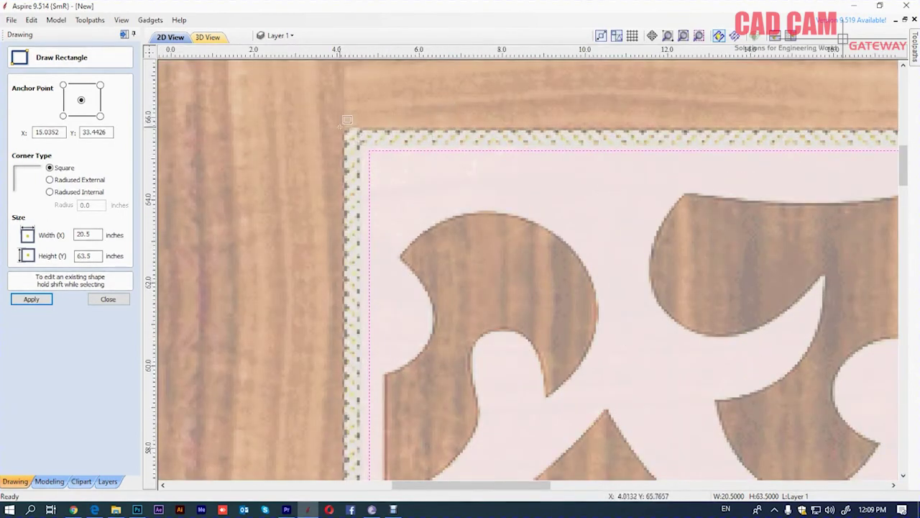
pyautogui.click(107, 300)
pyautogui.click(423, 160)
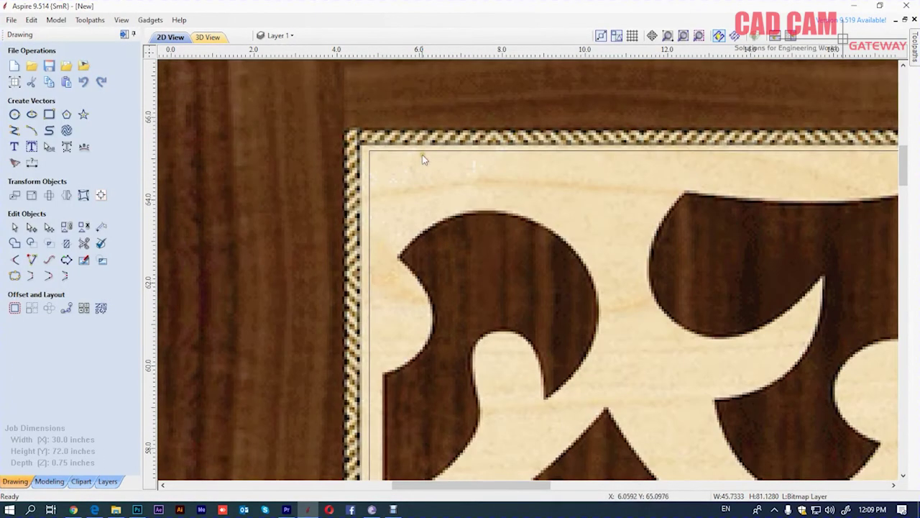
pyautogui.scroll(-1, 375, 150)
pyautogui.scroll(-1, 625, 147)
pyautogui.scroll(-2, 676, 149)
pyautogui.scroll(2, 729, 150)
pyautogui.scroll(-1, 729, 150)
pyautogui.scroll(-2, 710, 99)
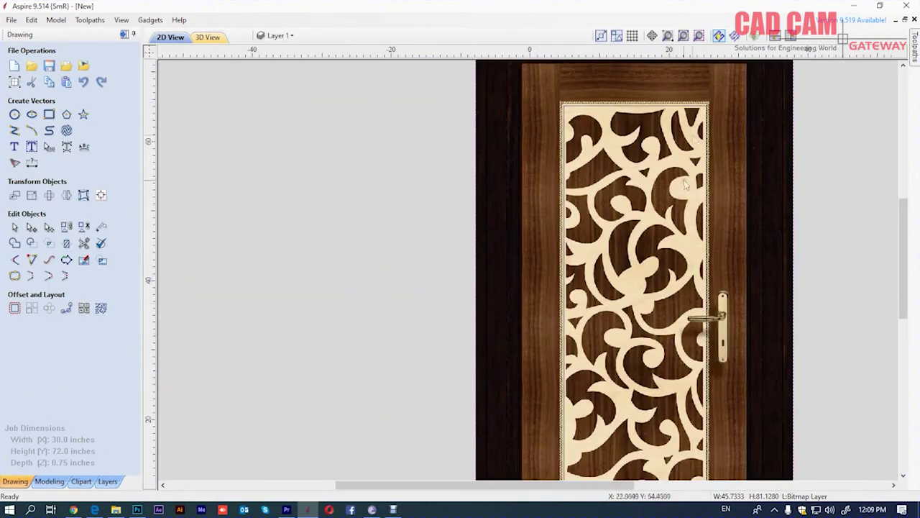
pyautogui.scroll(-2, 660, 346)
pyautogui.scroll(4, 534, 425)
pyautogui.scroll(4, 544, 364)
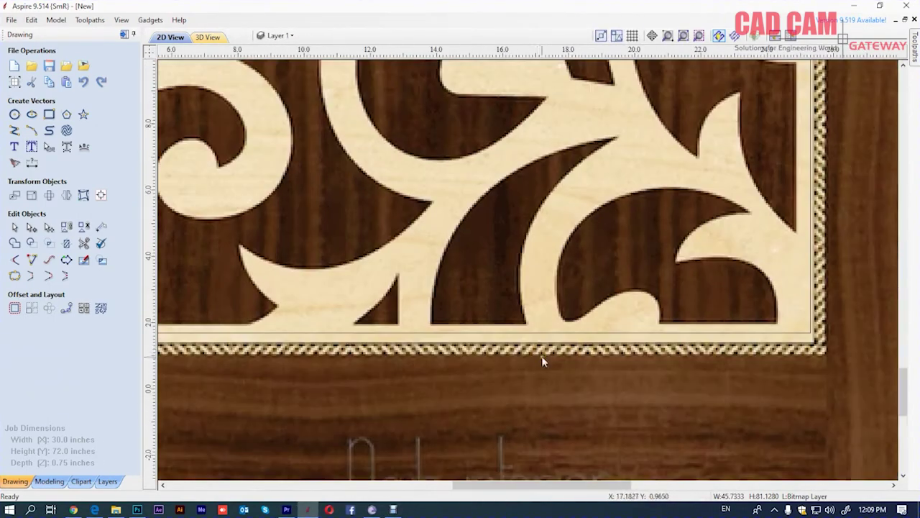
pyautogui.scroll(-1, 540, 354)
pyautogui.scroll(-2, 545, 357)
pyautogui.scroll(3, 242, 362)
pyautogui.scroll(2, 243, 361)
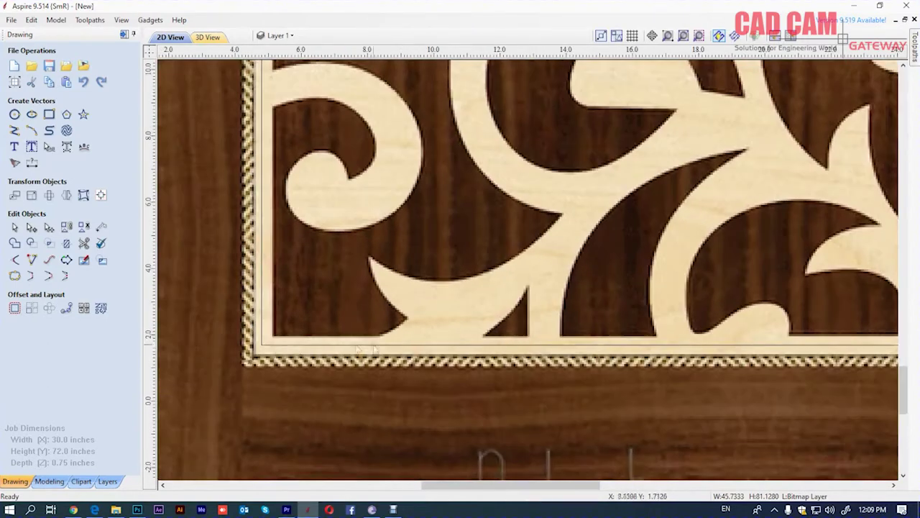
pyautogui.scroll(2, 242, 361)
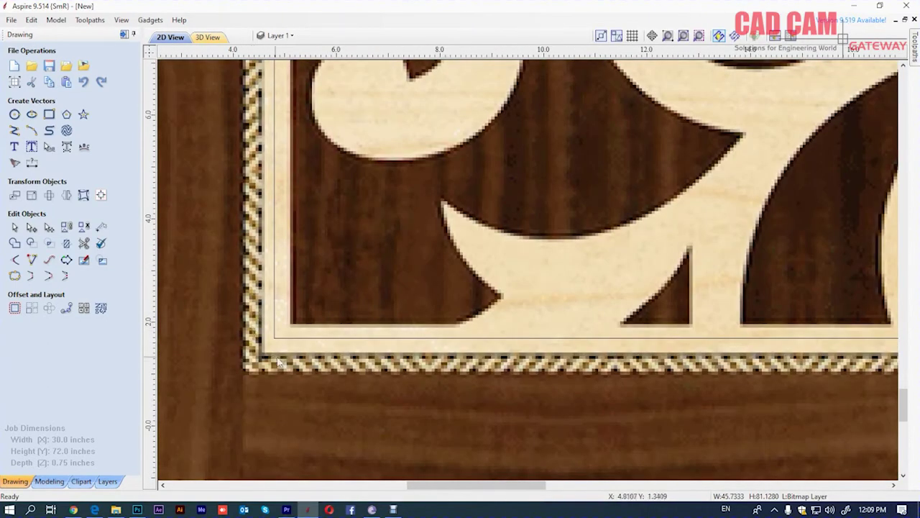
pyautogui.scroll(-2, 325, 365)
pyautogui.scroll(-3, 329, 378)
pyautogui.scroll(-2, 337, 376)
pyautogui.scroll(3, 558, 186)
pyautogui.scroll(3, 555, 214)
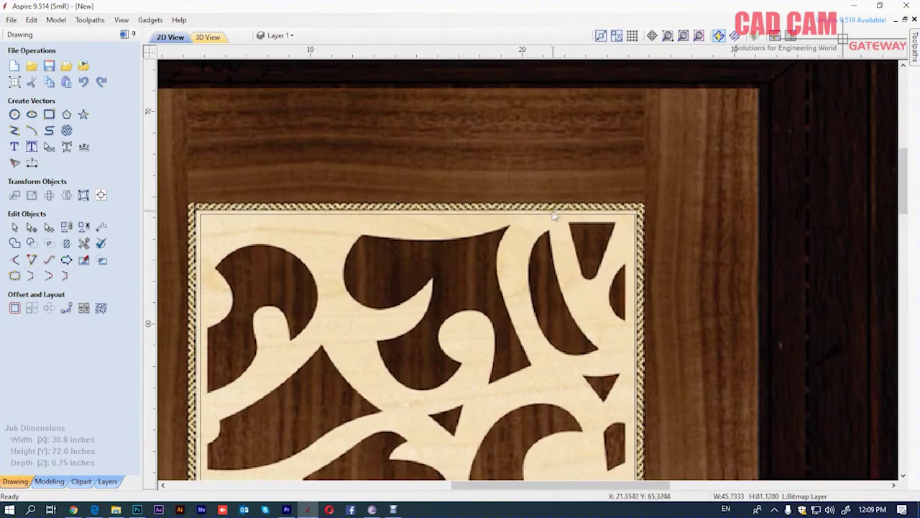
pyautogui.scroll(-2, 554, 223)
pyautogui.scroll(-2, 568, 201)
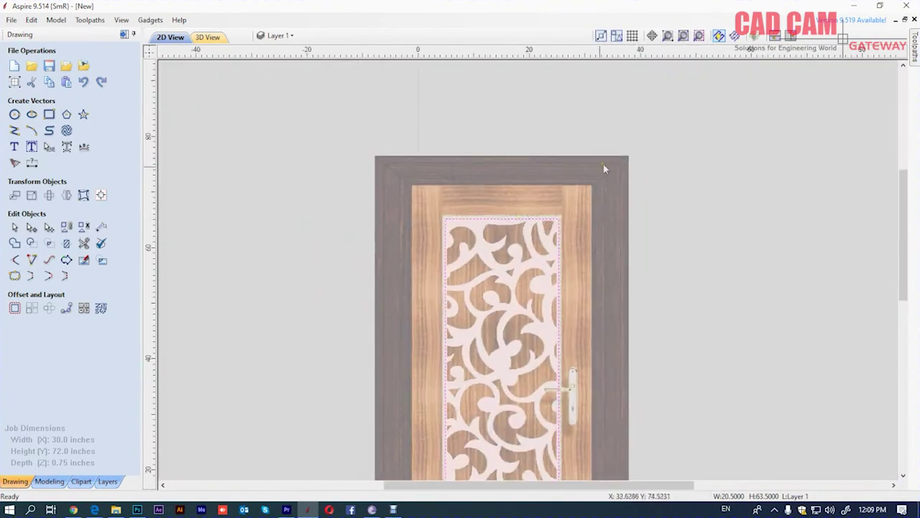
pyautogui.scroll(-3, 405, 232)
# Step: Dim the picture, draw a 30 × 72 inch board rectangle, and set an inward 5-inch offset
pyautogui.moveTo(592, 183); pyautogui.dragTo(403, 441)
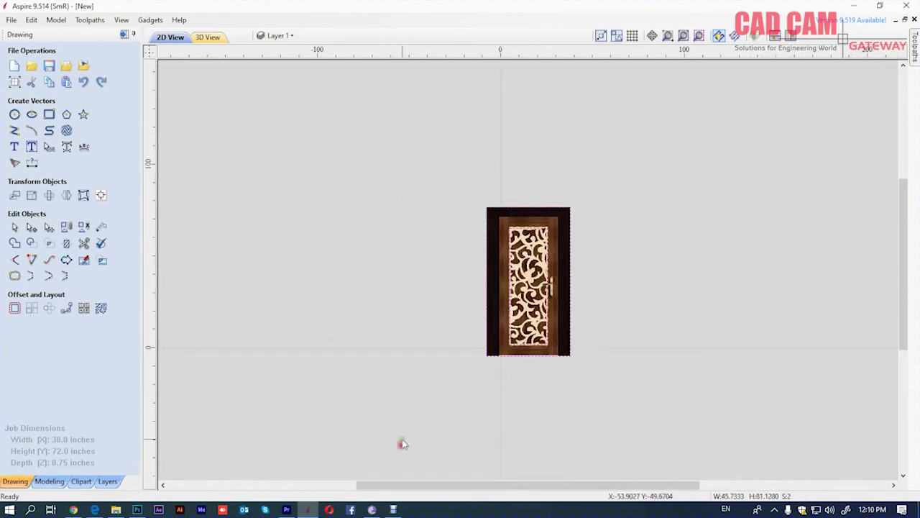
pyautogui.click(101, 260)
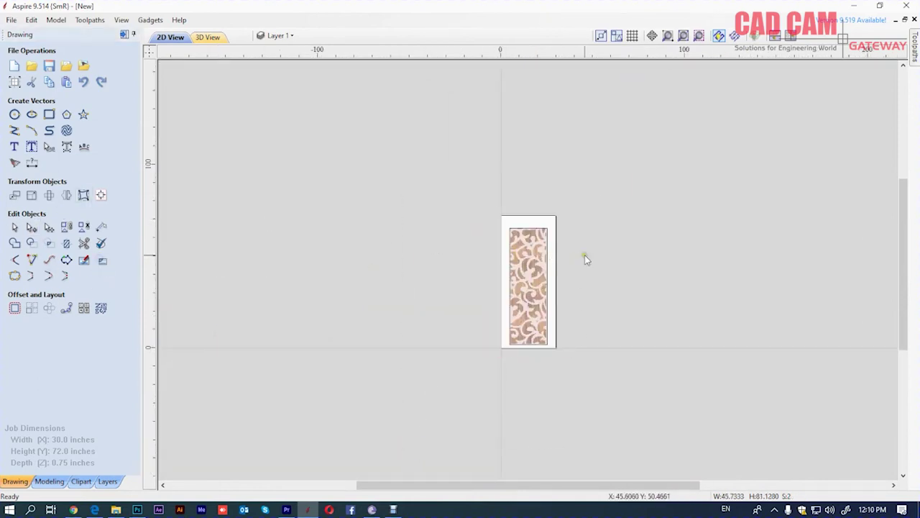
pyautogui.scroll(3, 548, 234)
pyautogui.click(546, 225)
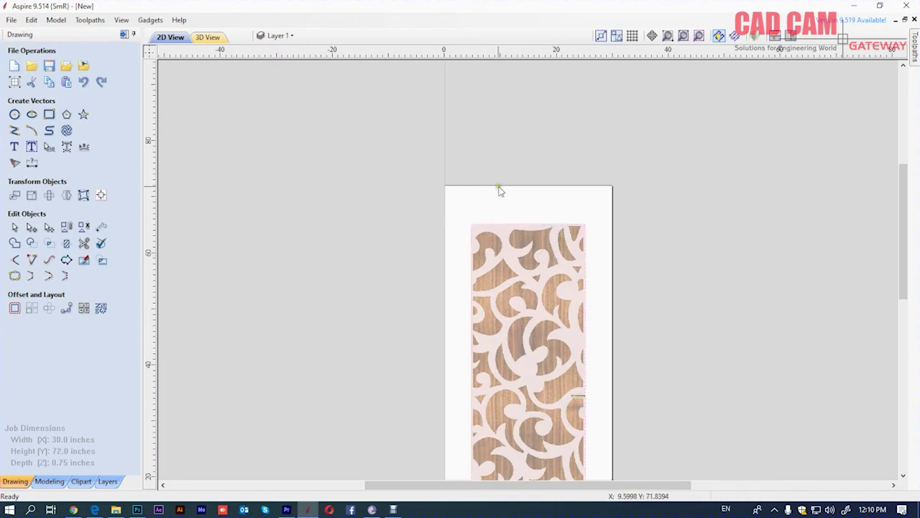
pyautogui.click(49, 115)
pyautogui.scroll(-3, 503, 164)
pyautogui.moveTo(494, 171); pyautogui.dragTo(564, 335)
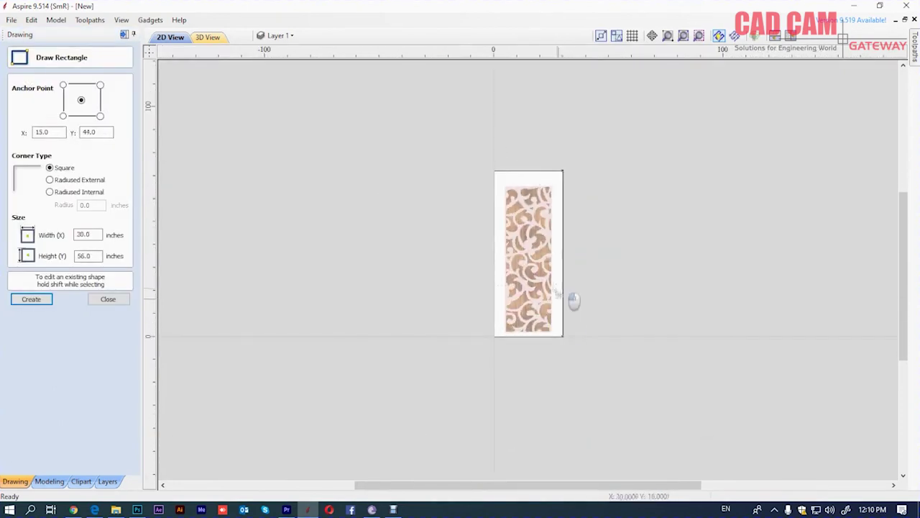
pyautogui.scroll(2, 568, 287)
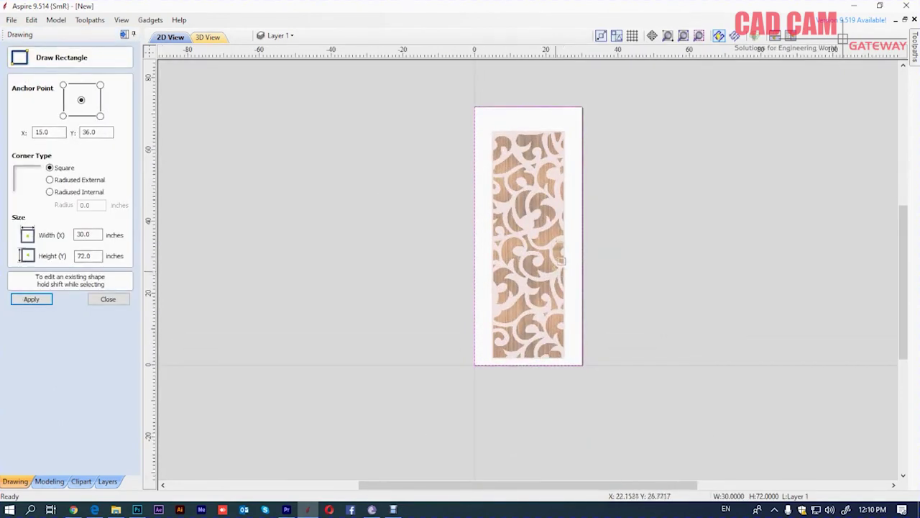
pyautogui.click(93, 297)
pyautogui.click(13, 303)
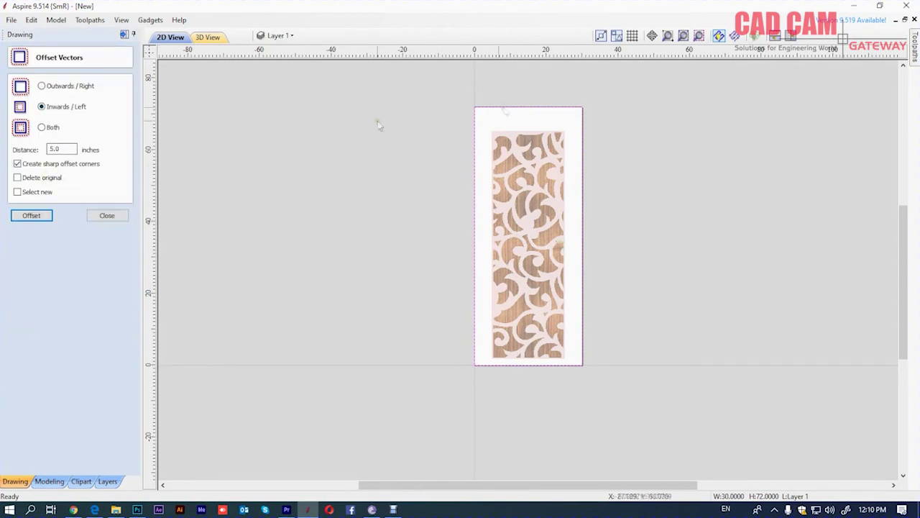
pyautogui.click(37, 215)
# Step: Check the inner offset rectangle's 20 × 62 inch size, then select the 20.5 × 63.5 inch bitmap
pyautogui.click(92, 215)
pyautogui.scroll(2, 519, 120)
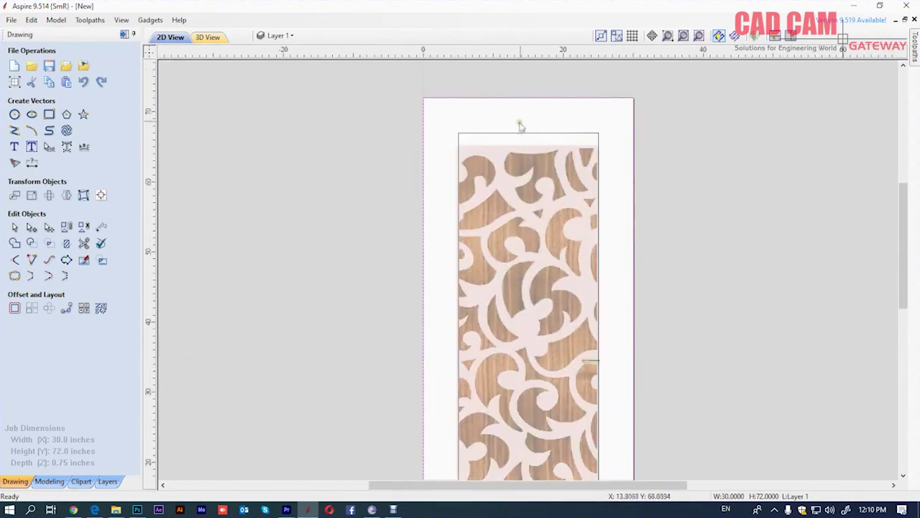
pyautogui.click(501, 134)
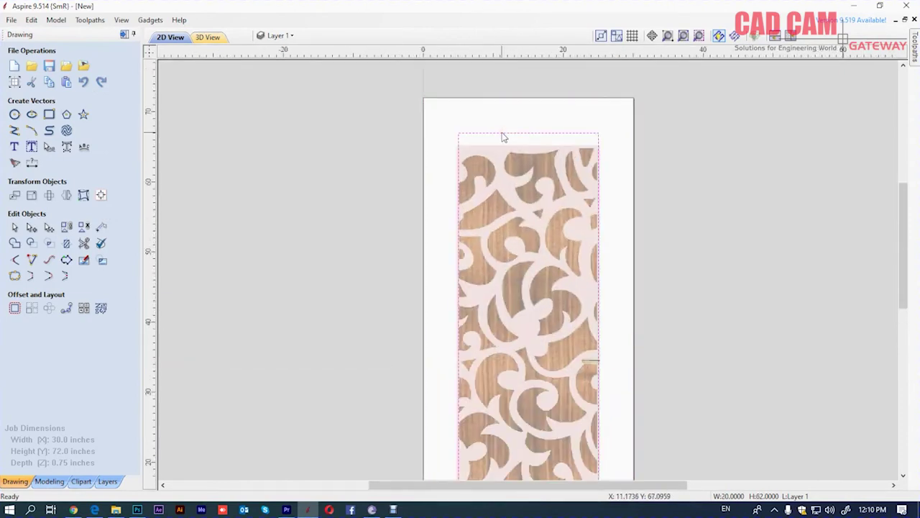
pyautogui.scroll(-2, 503, 137)
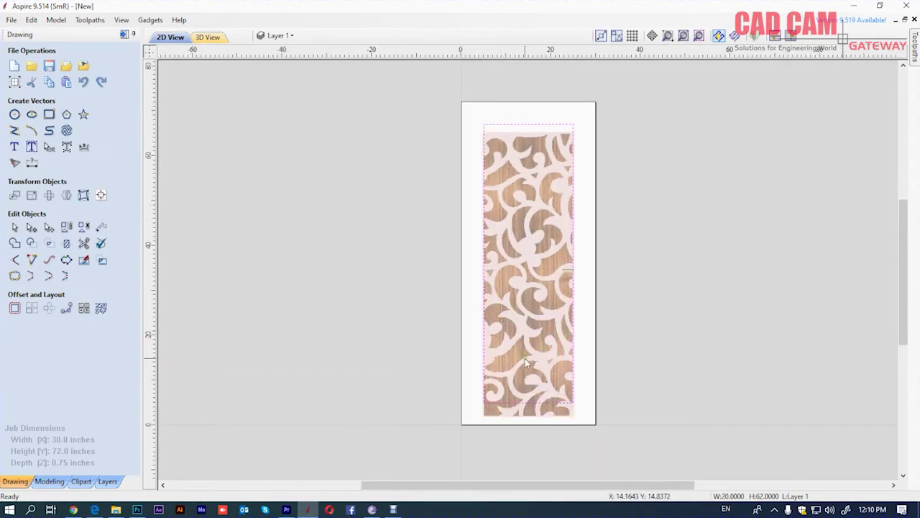
pyautogui.click(31, 194)
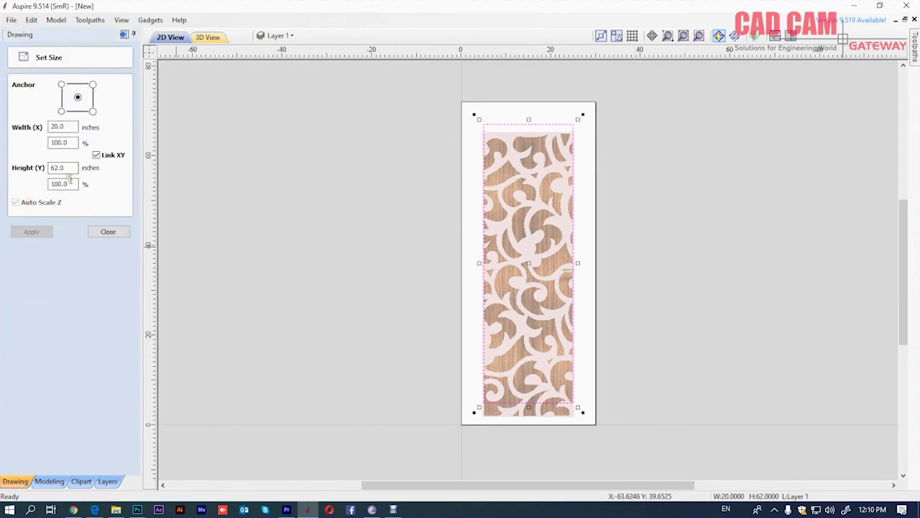
pyautogui.click(108, 232)
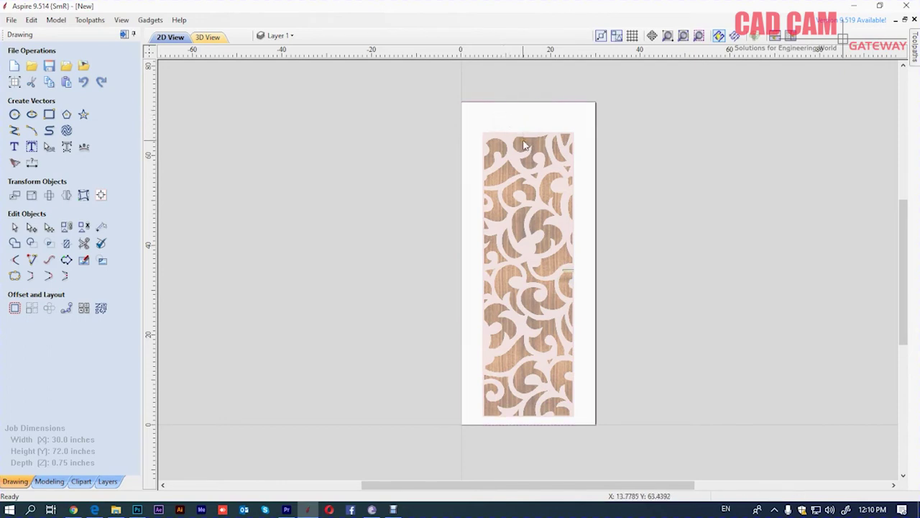
pyautogui.click(525, 146)
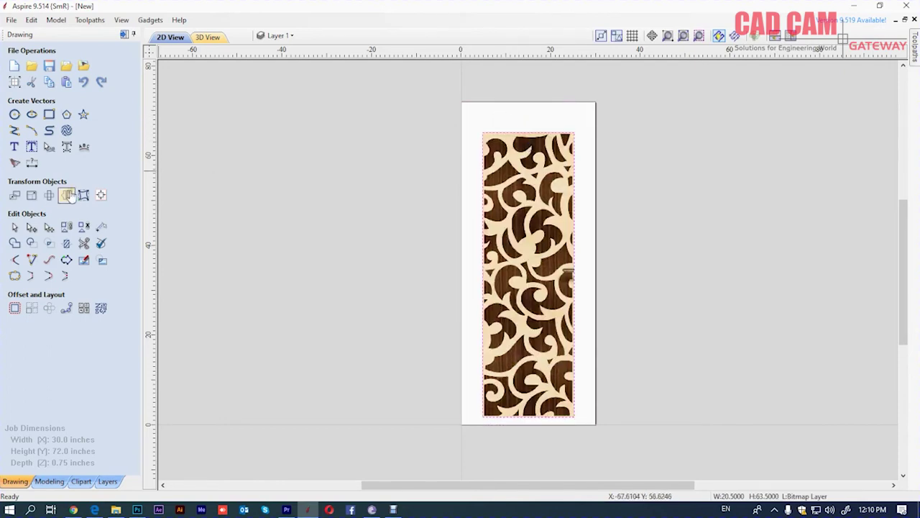
pyautogui.click(31, 195)
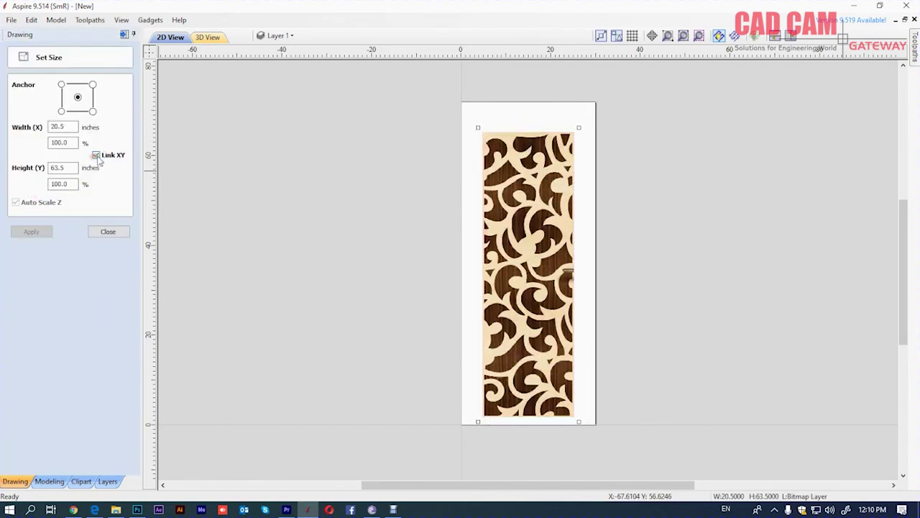
# Step: Resize the bitmap to 20 × 62 inches with width and height unlinked
pyautogui.moveTo(64, 127); pyautogui.dragTo(2, 125)
pyautogui.write('2')
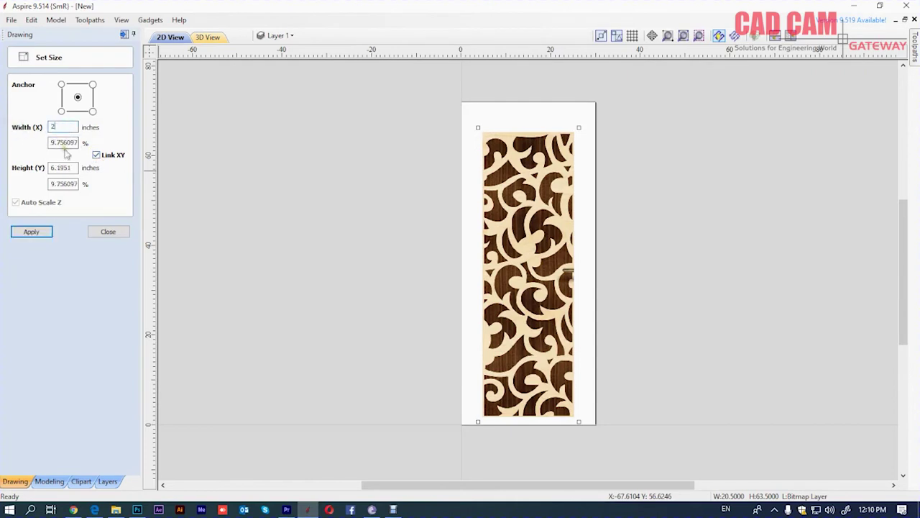
pyautogui.moveTo(75, 168); pyautogui.dragTo(12, 168)
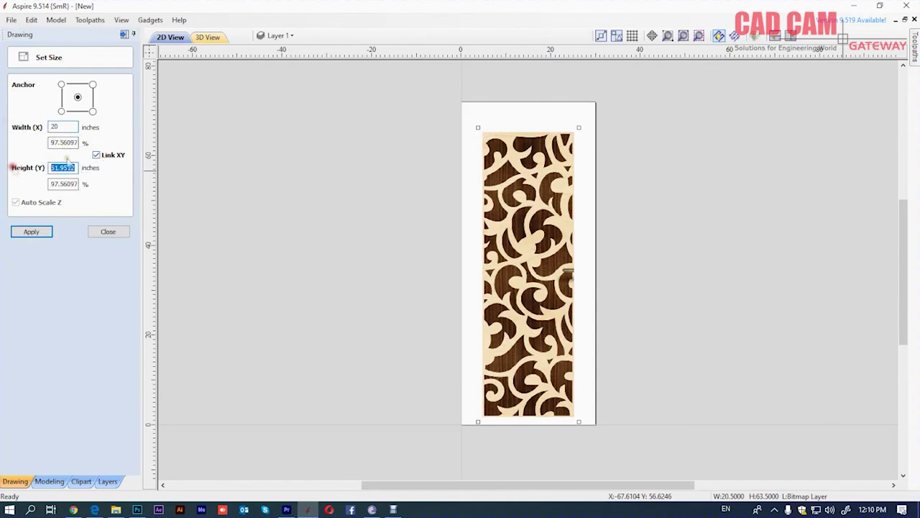
pyautogui.click(96, 156)
pyautogui.doubleClick(64, 167)
pyautogui.write('62')
pyautogui.click(44, 232)
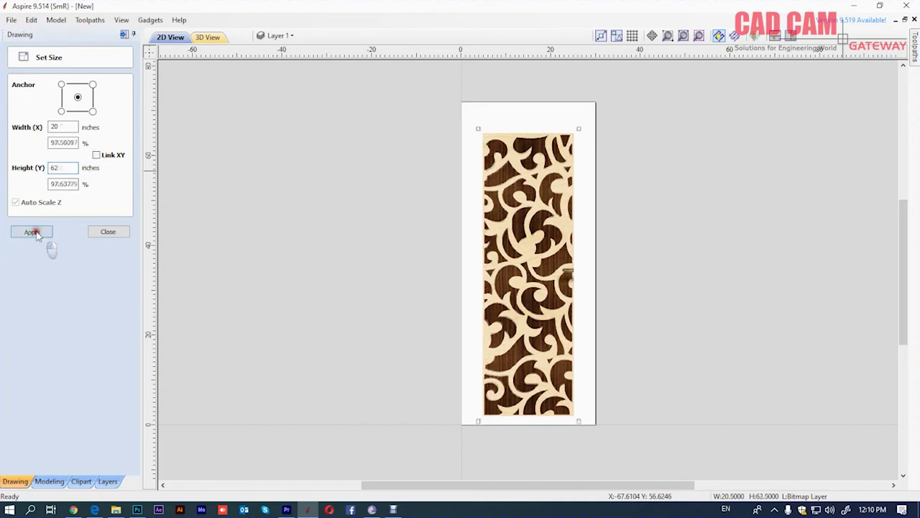
pyautogui.click(108, 232)
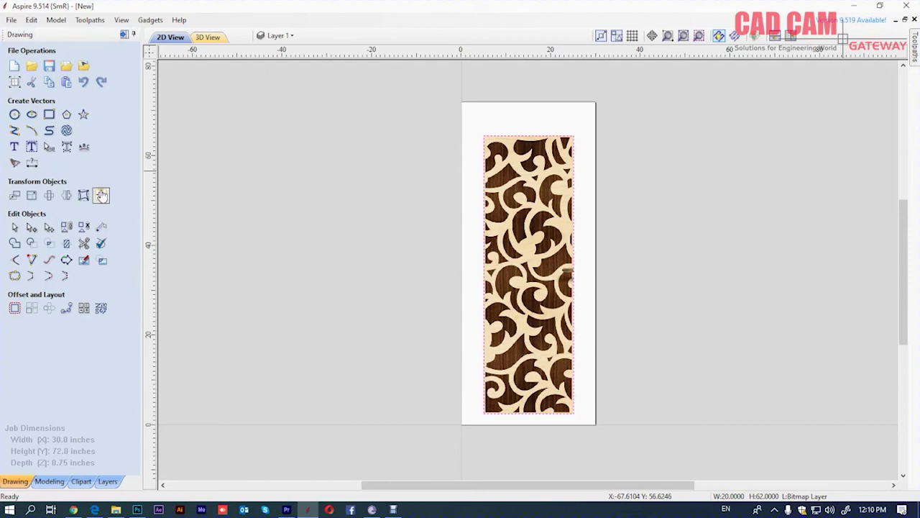
# Step: Centre the bitmap on the material
pyautogui.click(101, 195)
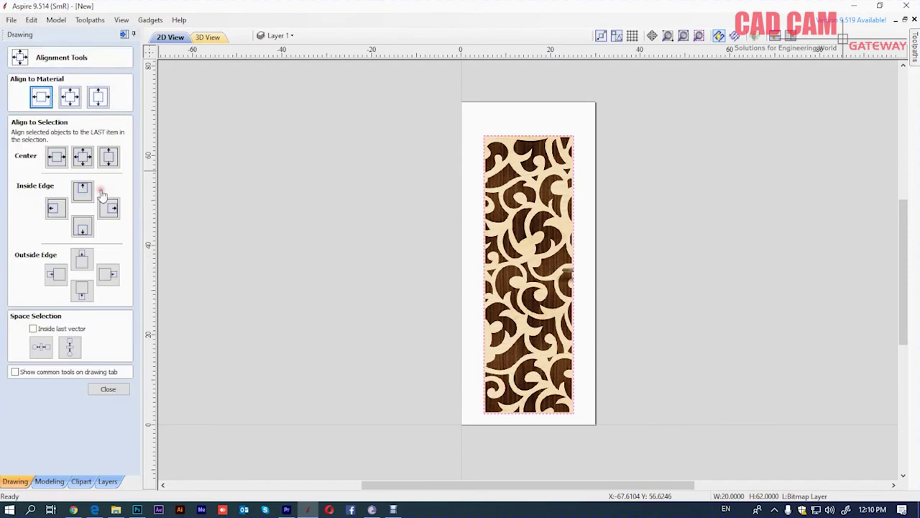
pyautogui.click(70, 98)
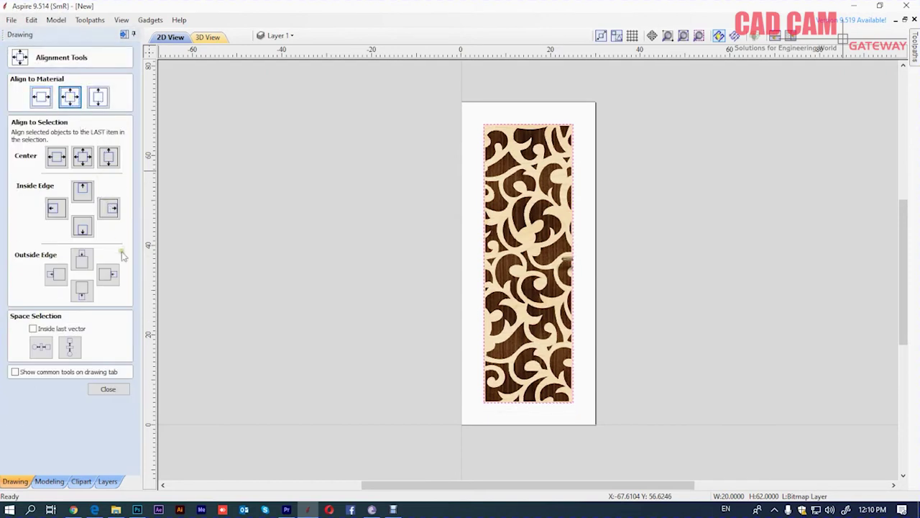
pyautogui.click(112, 389)
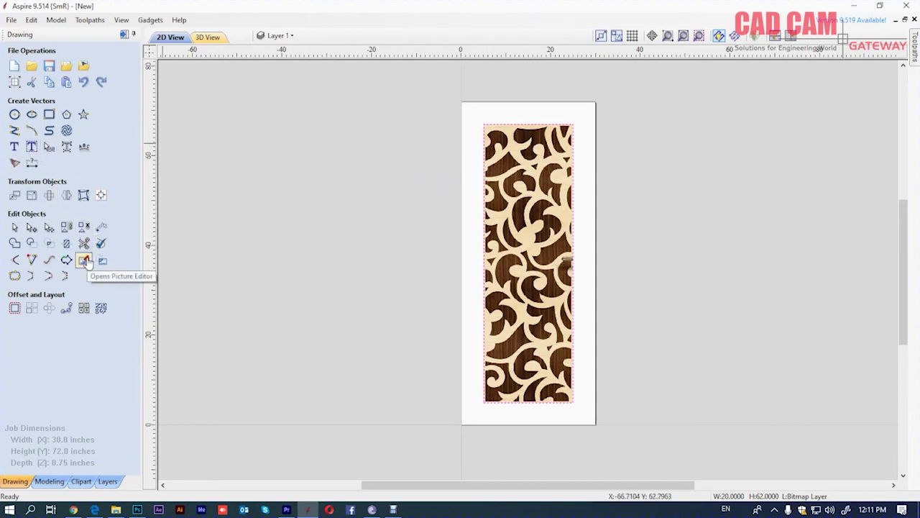
pyautogui.click(85, 262)
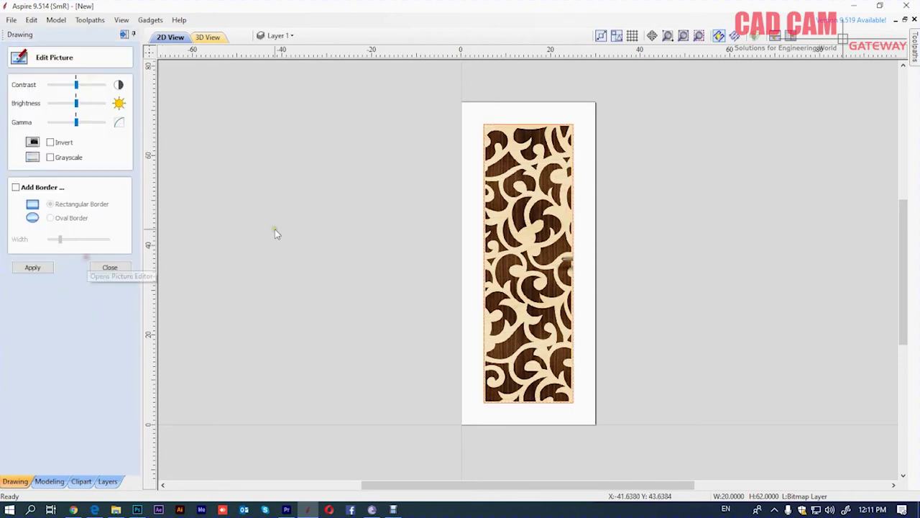
# Step: Raise the bitmap's contrast, tune brightness so dark areas read brown, and apply
pyautogui.scroll(2, 538, 134)
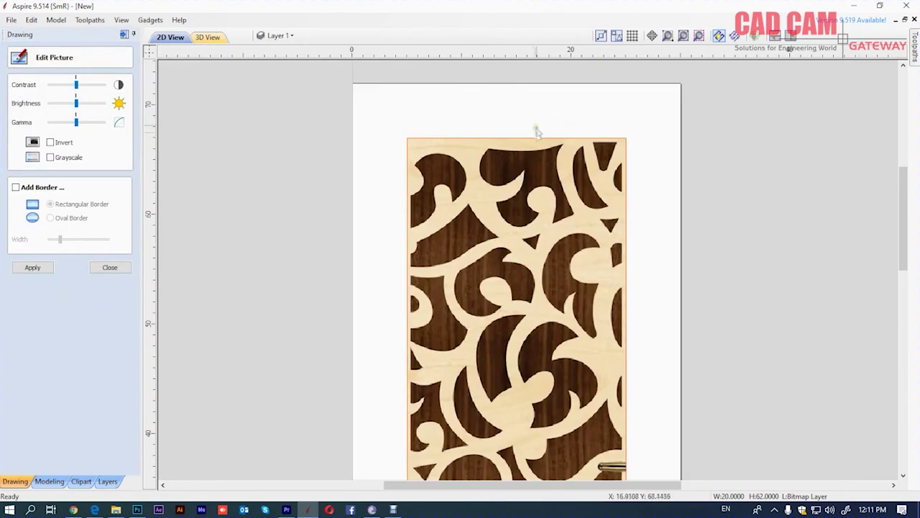
pyautogui.scroll(1, 508, 181)
pyautogui.scroll(-1, 429, 121)
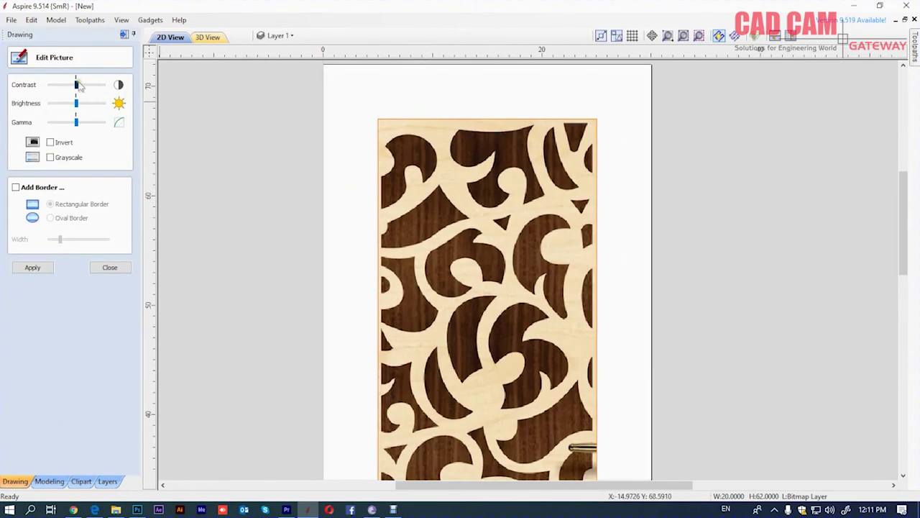
pyautogui.moveTo(76, 85); pyautogui.dragTo(86, 84)
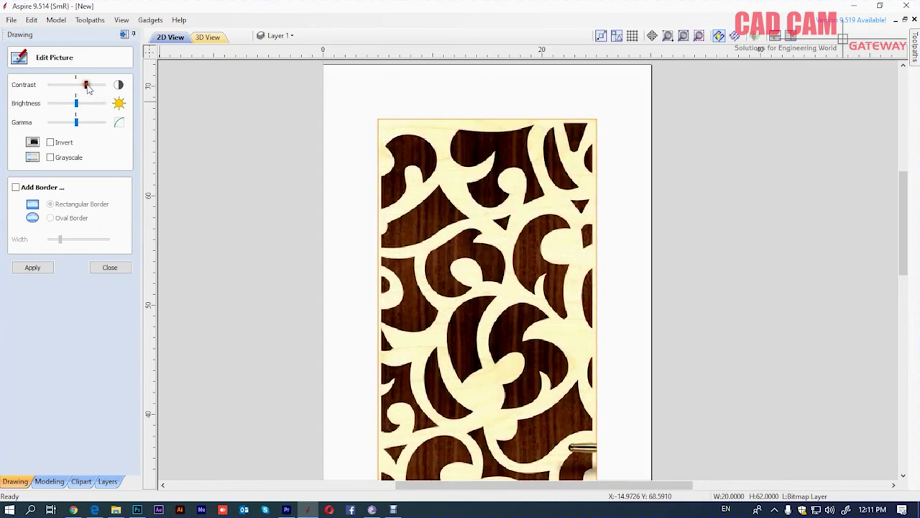
pyautogui.moveTo(77, 104); pyautogui.dragTo(71, 106)
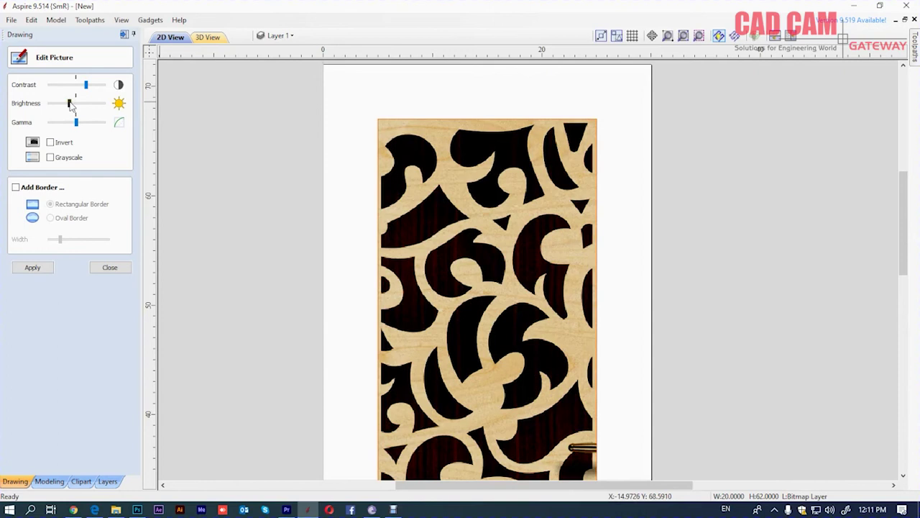
pyautogui.click(69, 104)
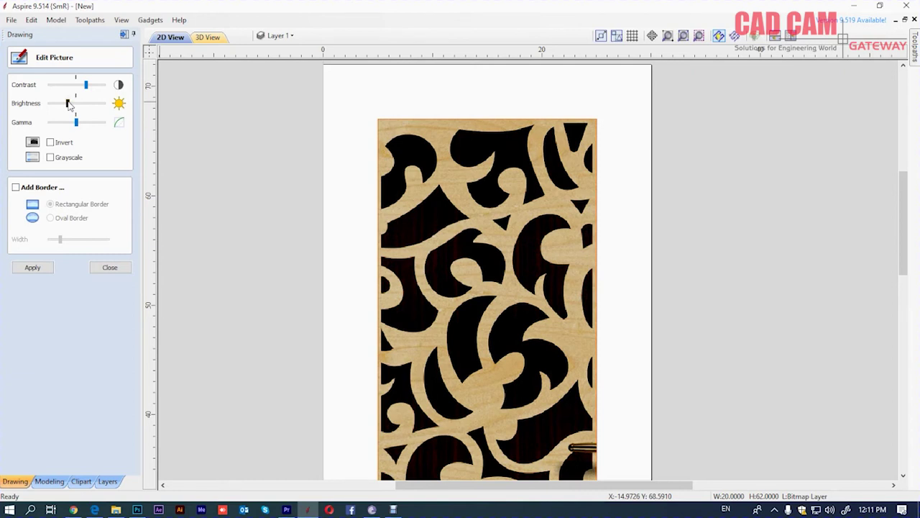
pyautogui.moveTo(68, 104)
pyautogui.mouseDown()
pyautogui.moveTo(77, 85)
pyautogui.moveTo(76, 104)
pyautogui.mouseUp()
pyautogui.click(32, 266)
pyautogui.click(109, 266)
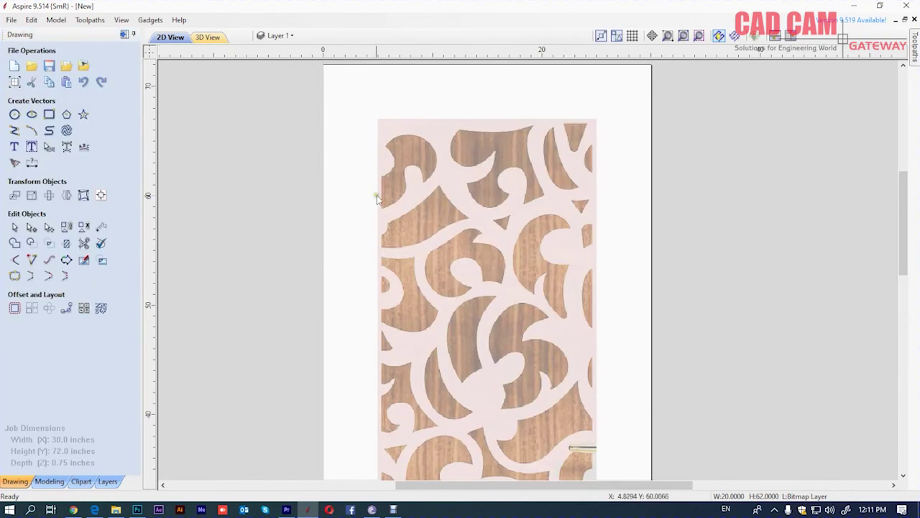
pyautogui.click(14, 163)
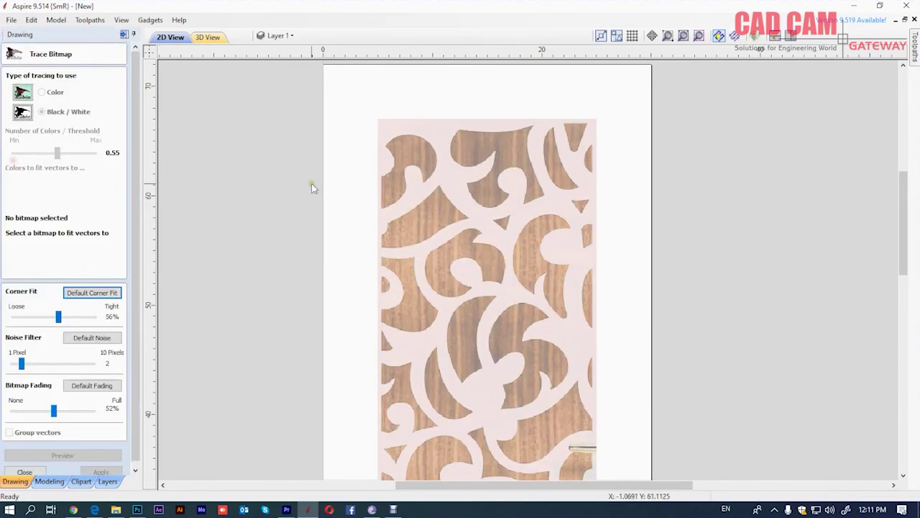
# Step: Set the wood bitmap to two-colour tracing, tracing only the dark brown areas
pyautogui.click(430, 176)
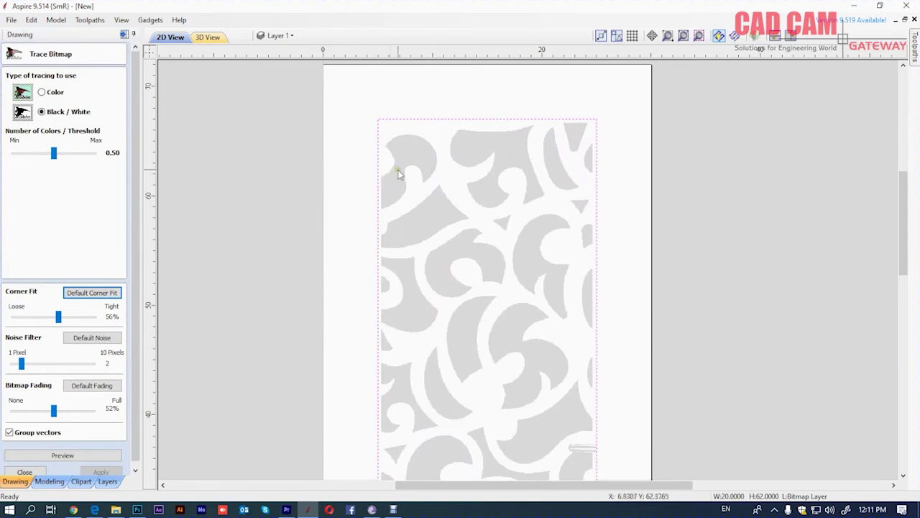
pyautogui.click(42, 92)
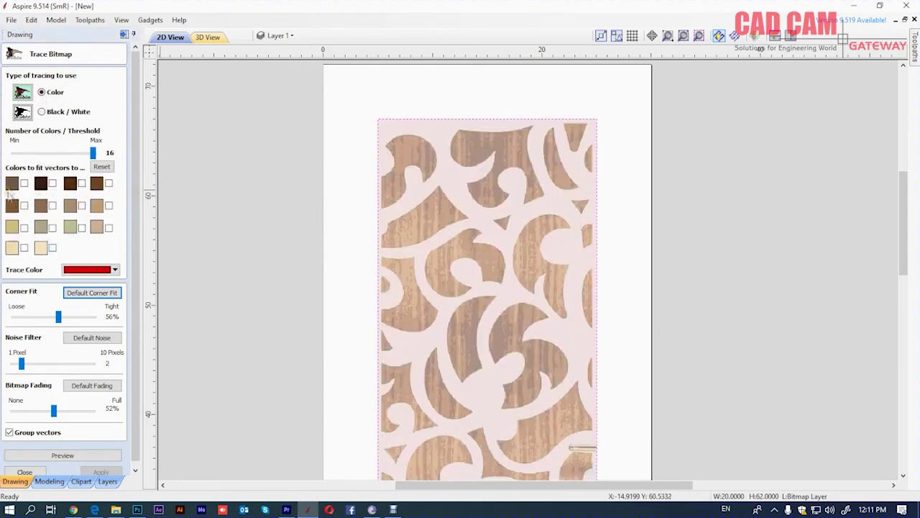
pyautogui.click(92, 153)
pyautogui.moveTo(92, 153); pyautogui.dragTo(14, 154)
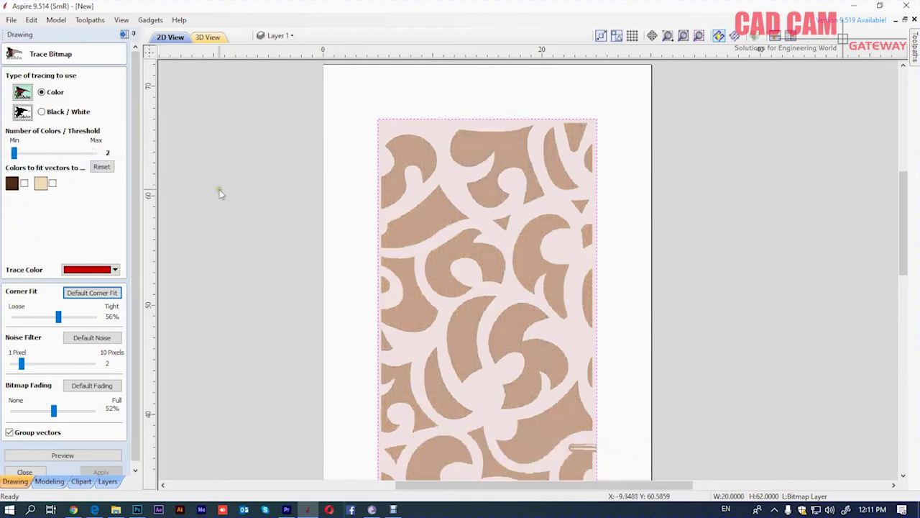
pyautogui.click(52, 184)
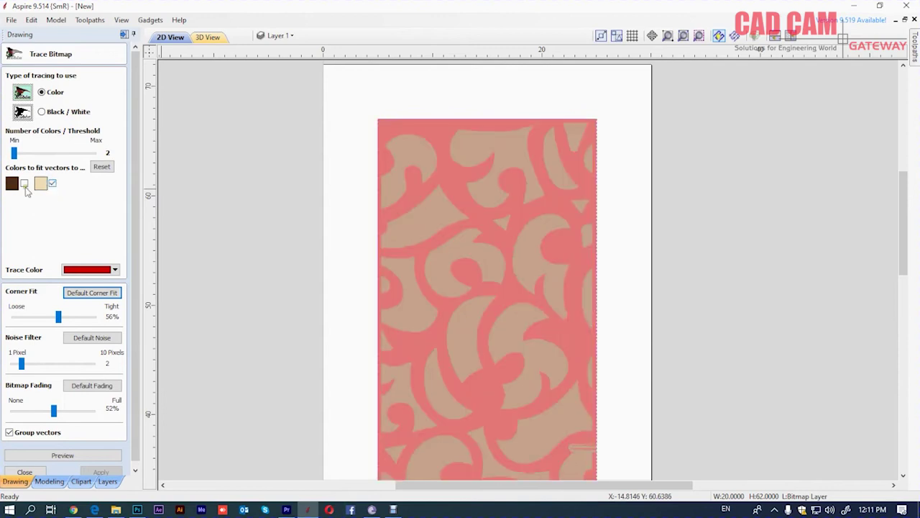
pyautogui.click(25, 185)
pyautogui.click(52, 184)
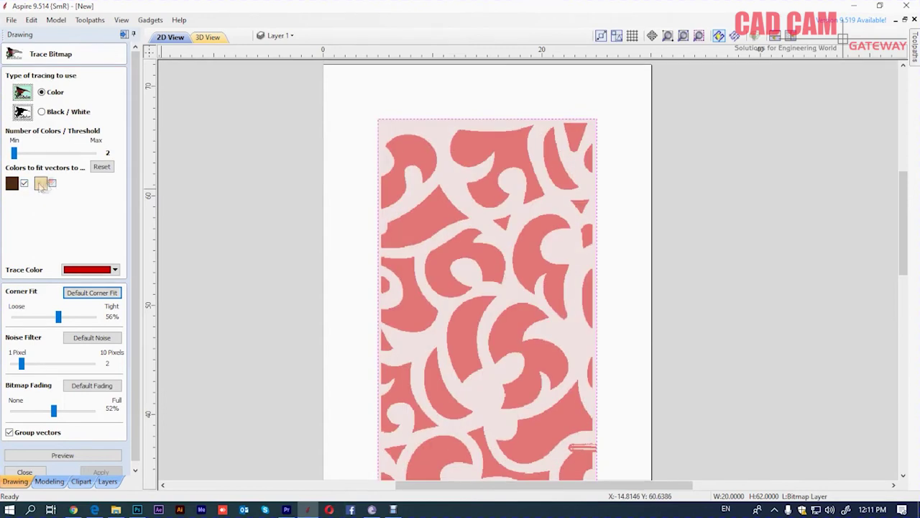
pyautogui.click(24, 184)
pyautogui.click(52, 184)
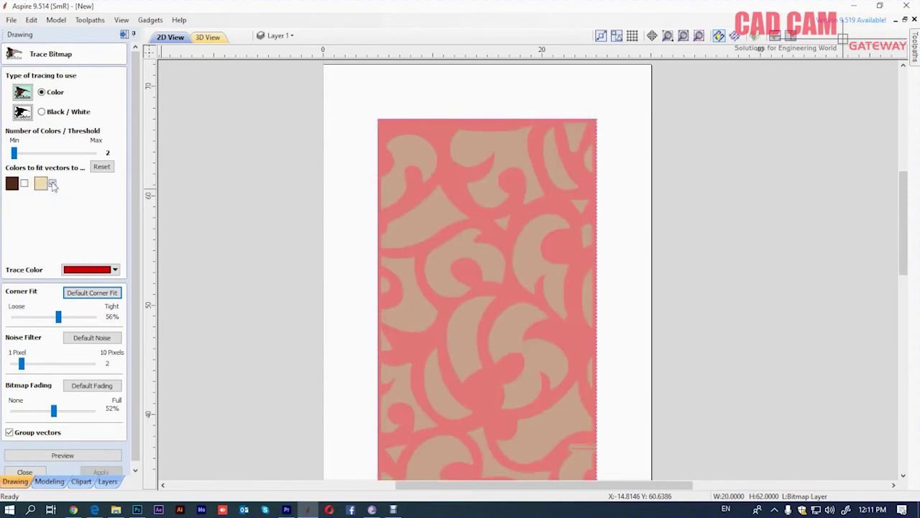
pyautogui.click(24, 185)
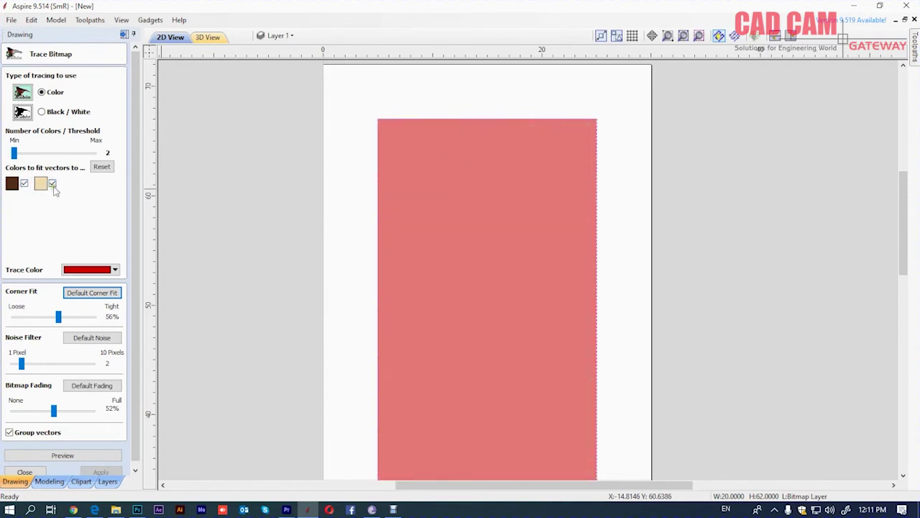
pyautogui.click(52, 184)
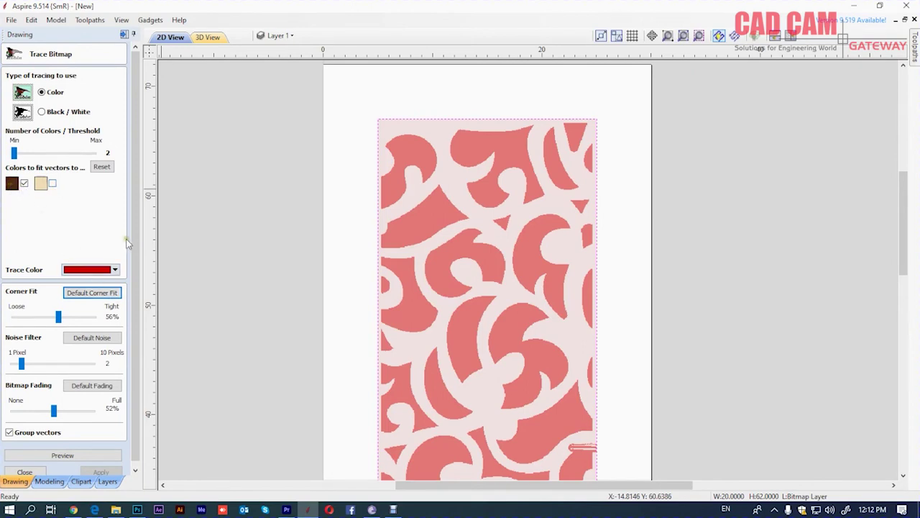
# Step: Apply a 5-pixel noise filter, preview, and create the traced vectors
pyautogui.click(49, 364)
pyautogui.click(75, 455)
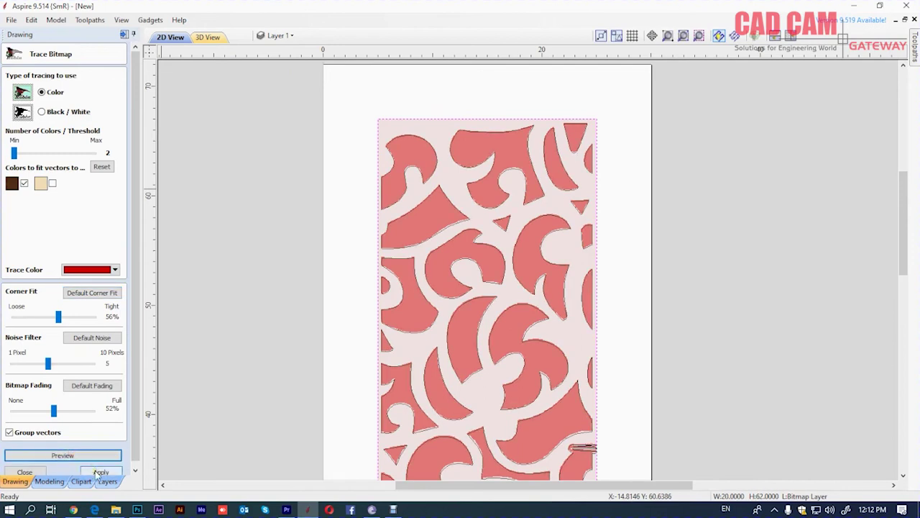
pyautogui.click(100, 473)
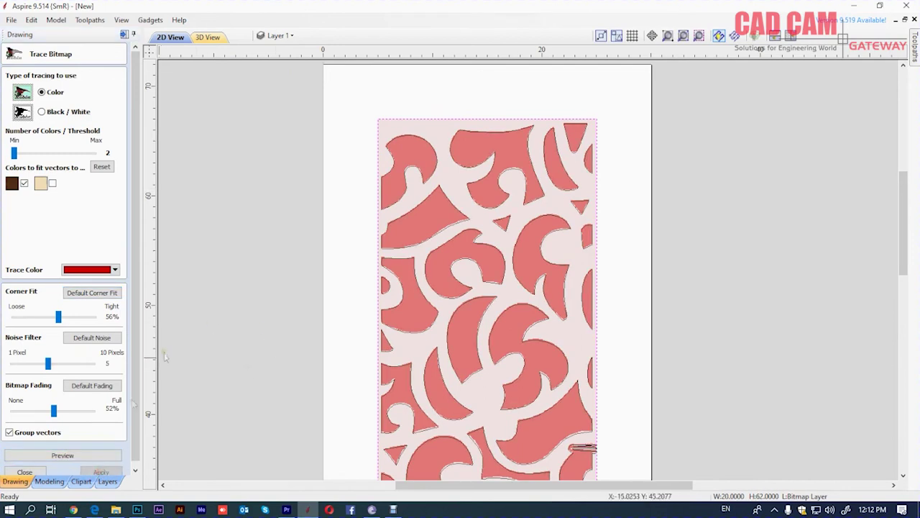
pyautogui.click(25, 473)
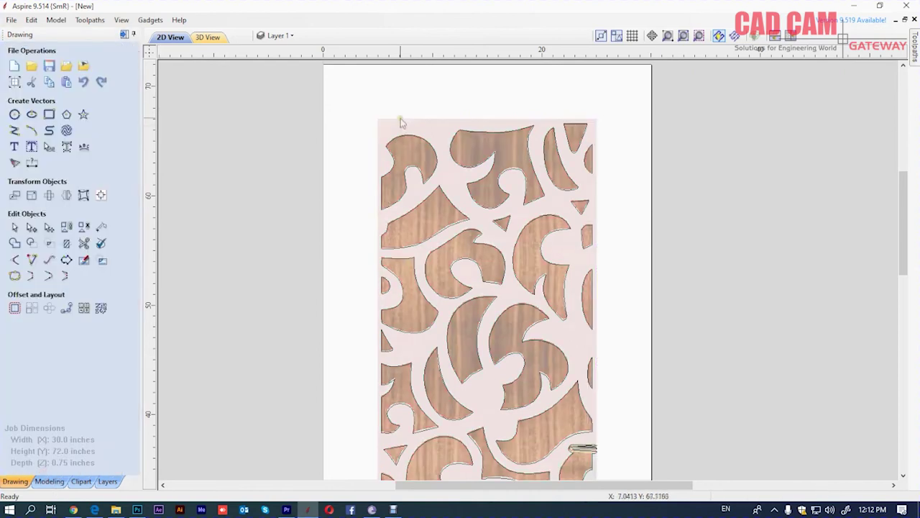
pyautogui.click(305, 41)
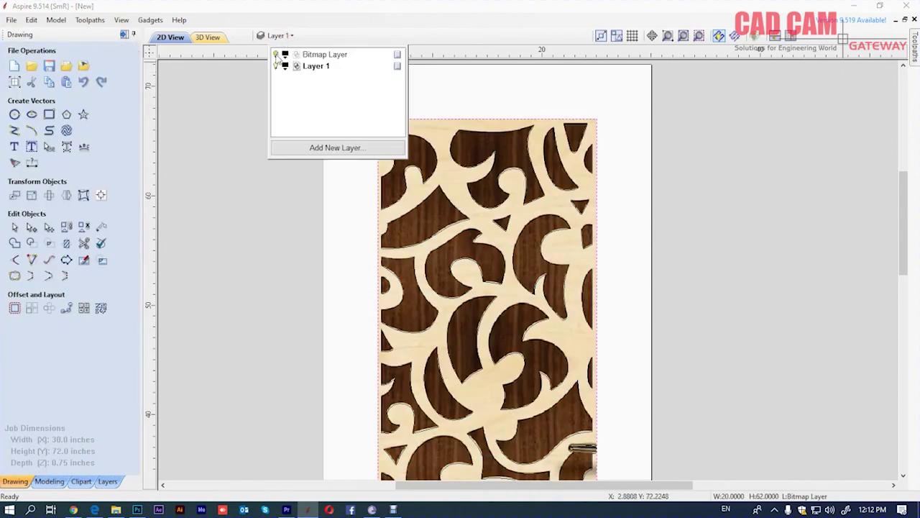
# Step: Hide the bitmap layer and select the curved shape that has the thin hooked sliver
pyautogui.click(280, 53)
pyautogui.scroll(-2, 412, 96)
pyautogui.scroll(1, 580, 238)
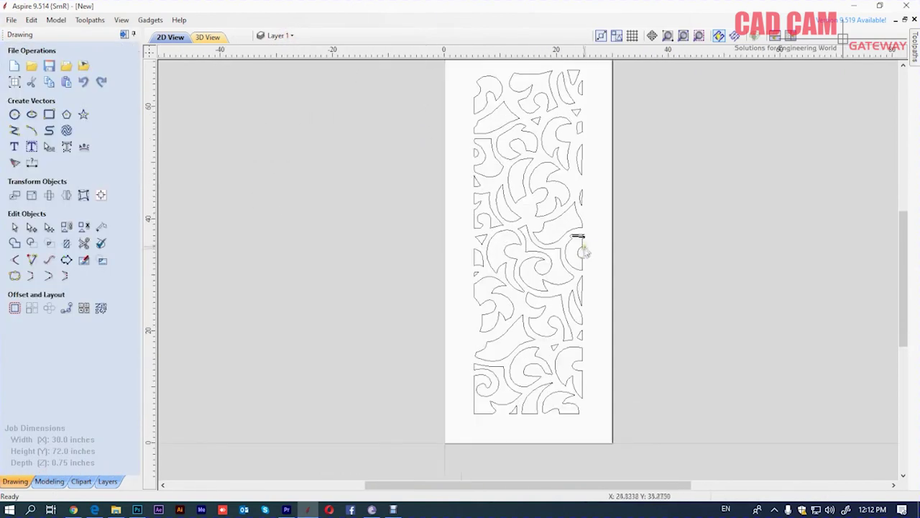
pyautogui.scroll(3, 613, 234)
pyautogui.scroll(3, 614, 234)
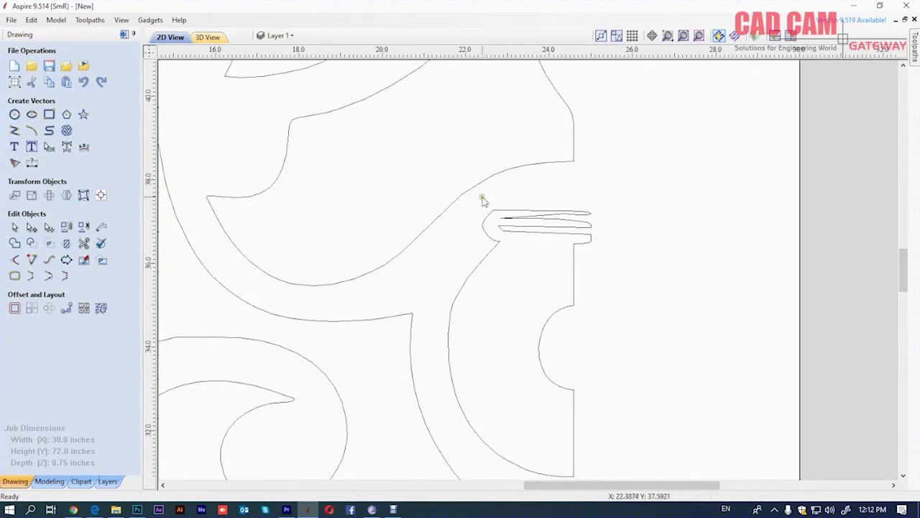
pyautogui.click(573, 238)
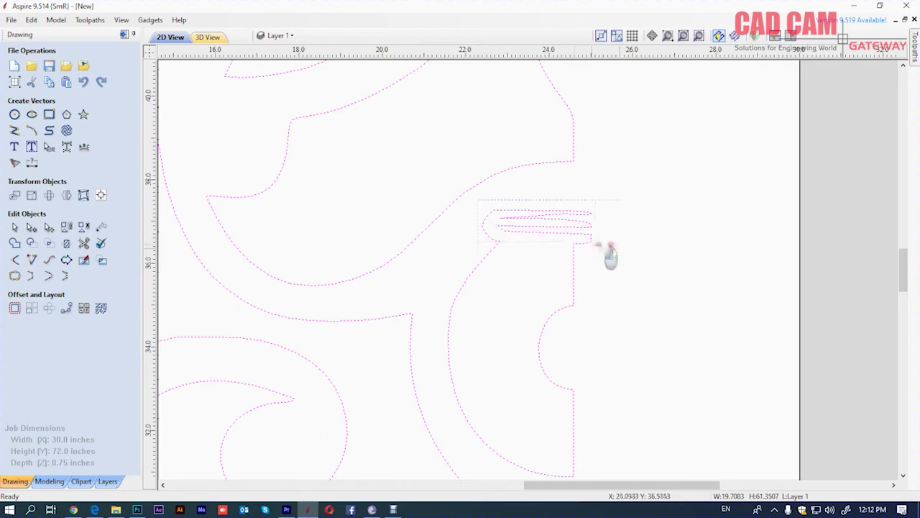
pyautogui.click(608, 253)
pyautogui.click(558, 233)
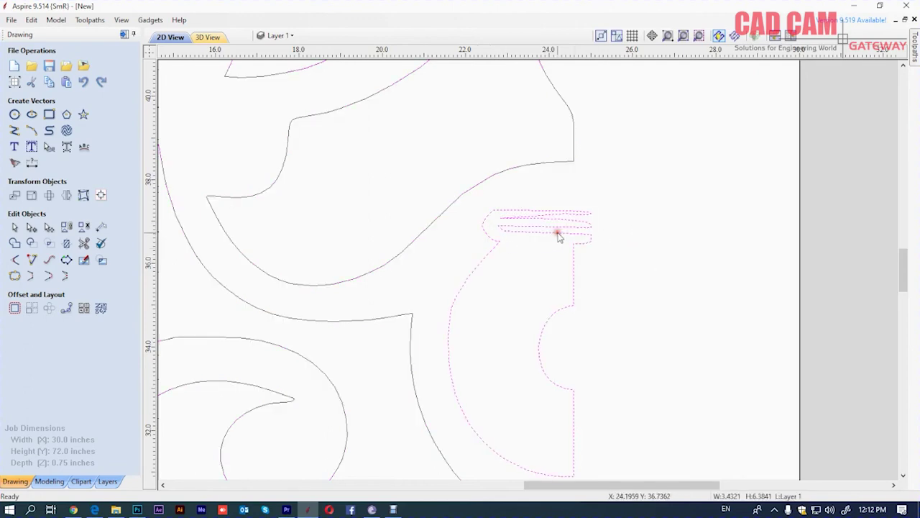
# Step: Cut the shape's outline at the sliver's right and left corner nodes
pyautogui.doubleClick(561, 235)
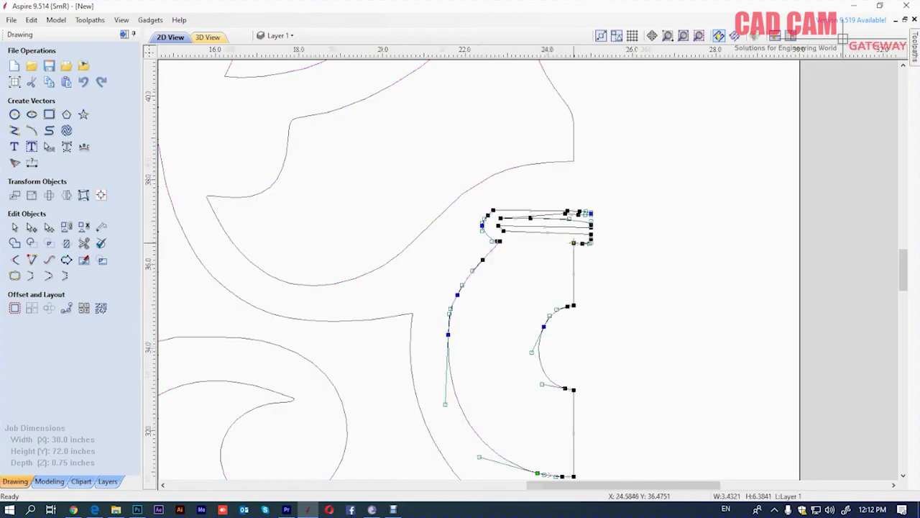
pyautogui.scroll(3, 567, 239)
pyautogui.rightClick(573, 244)
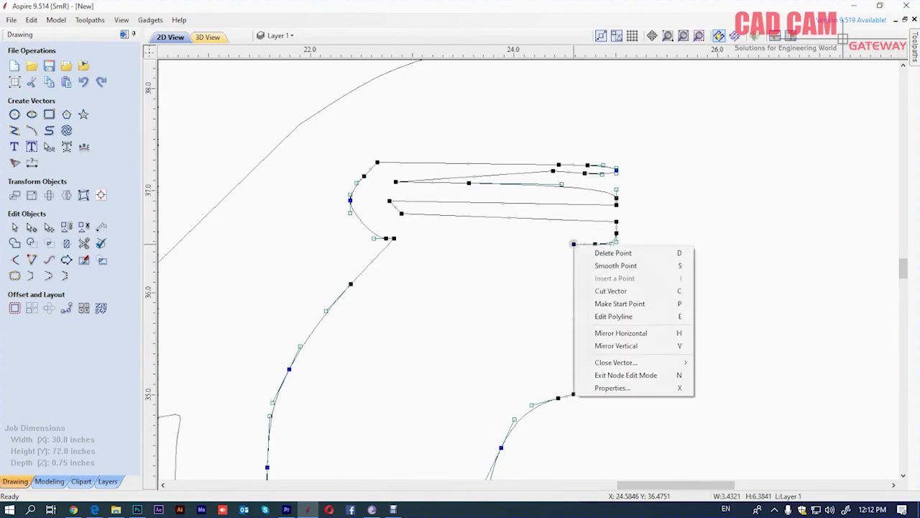
pyautogui.click(618, 291)
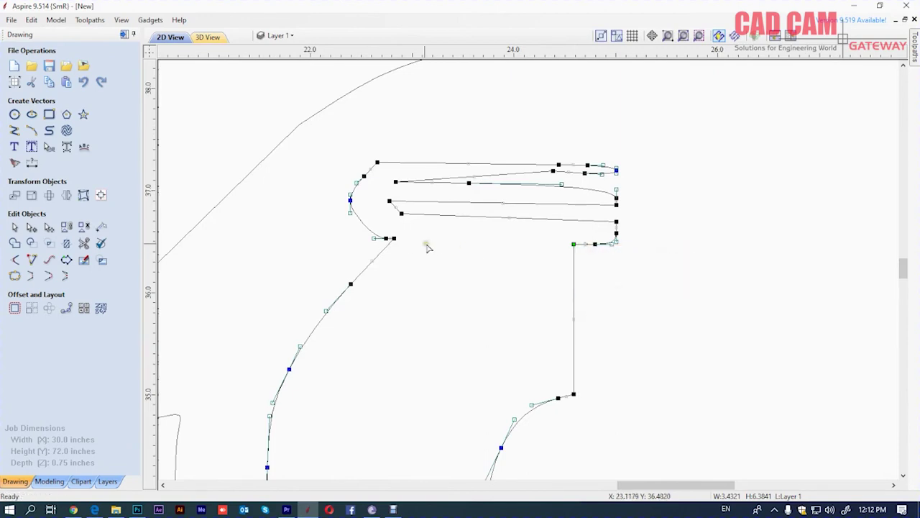
pyautogui.rightClick(393, 239)
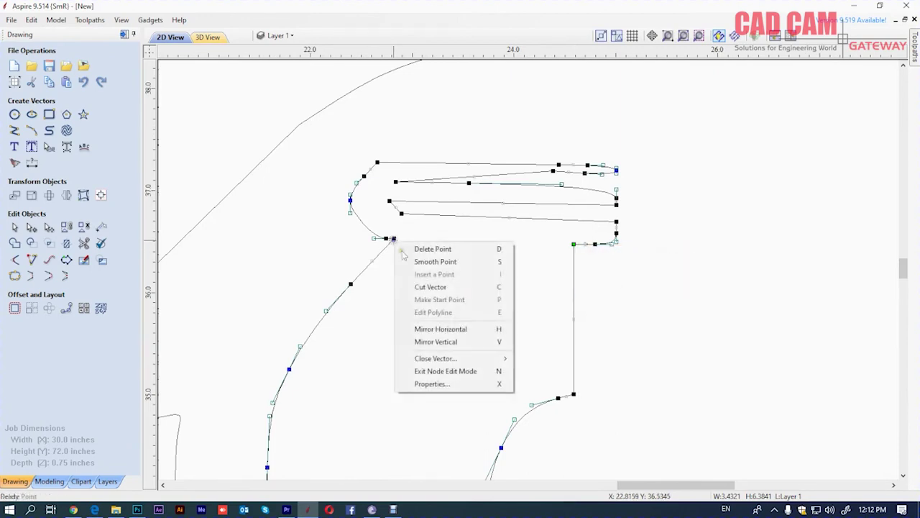
pyautogui.click(437, 287)
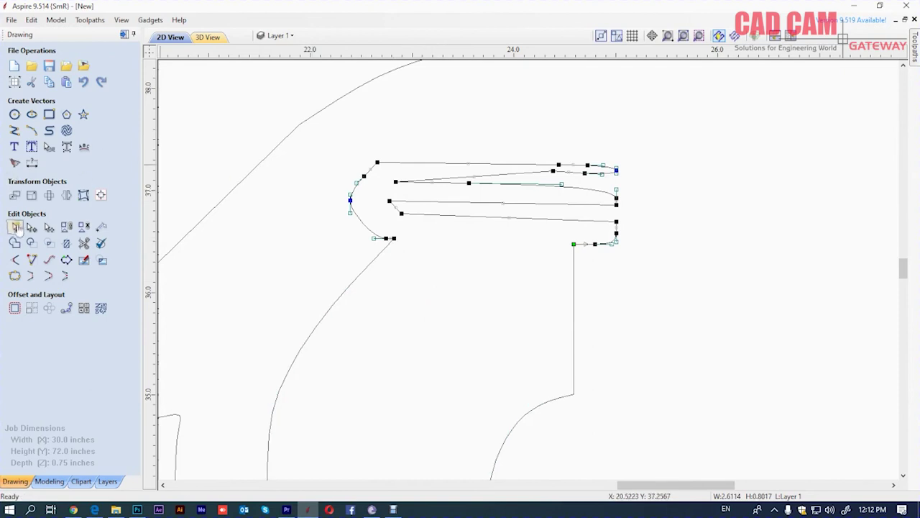
# Step: Box-select the cut-off sliver piece and delete it
pyautogui.click(15, 227)
pyautogui.moveTo(434, 188); pyautogui.dragTo(406, 149)
pyautogui.press('Delete')
pyautogui.scroll(-3, 474, 173)
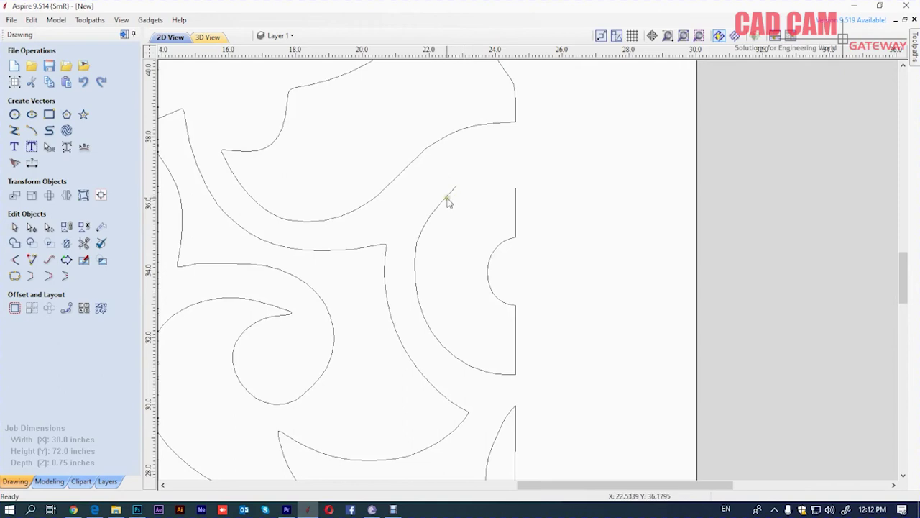
# Step: Close the opened shape by joining the curve end to the vertical line, removing two extra nodes
pyautogui.doubleClick(447, 200)
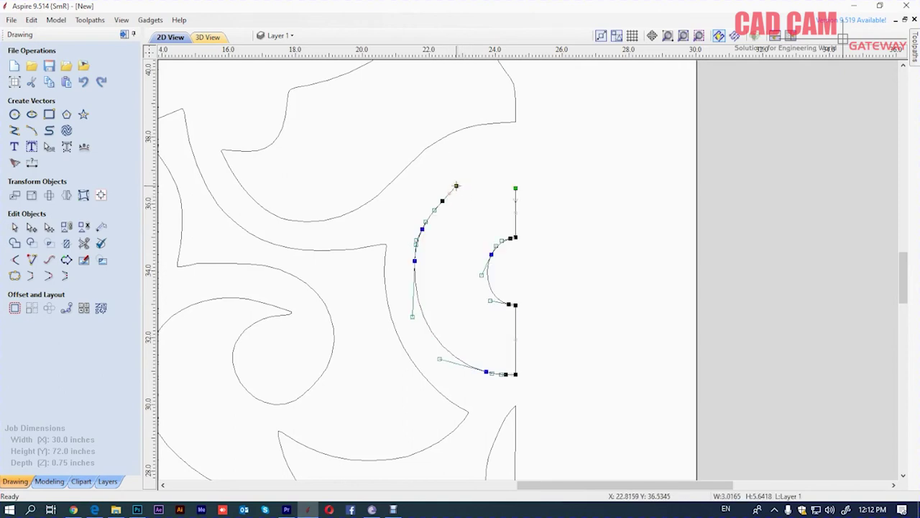
pyautogui.moveTo(456, 186); pyautogui.dragTo(516, 166)
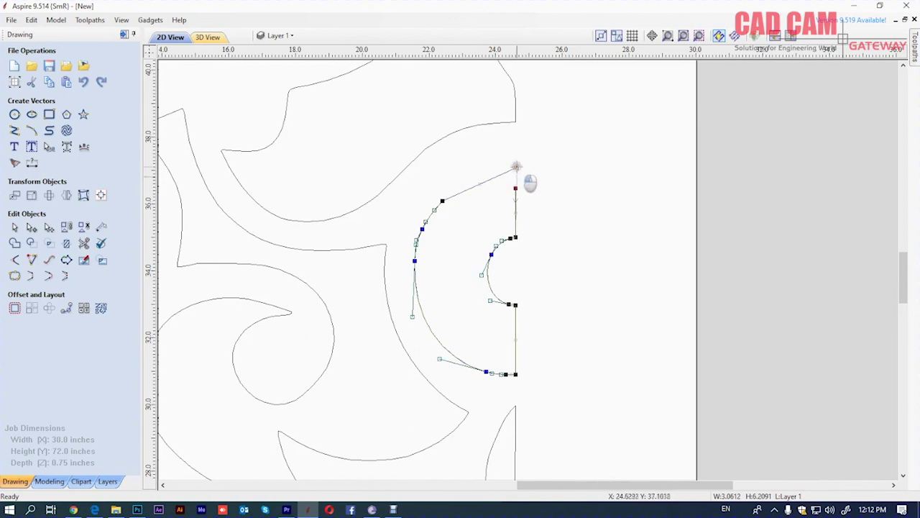
pyautogui.moveTo(515, 189); pyautogui.dragTo(516, 167)
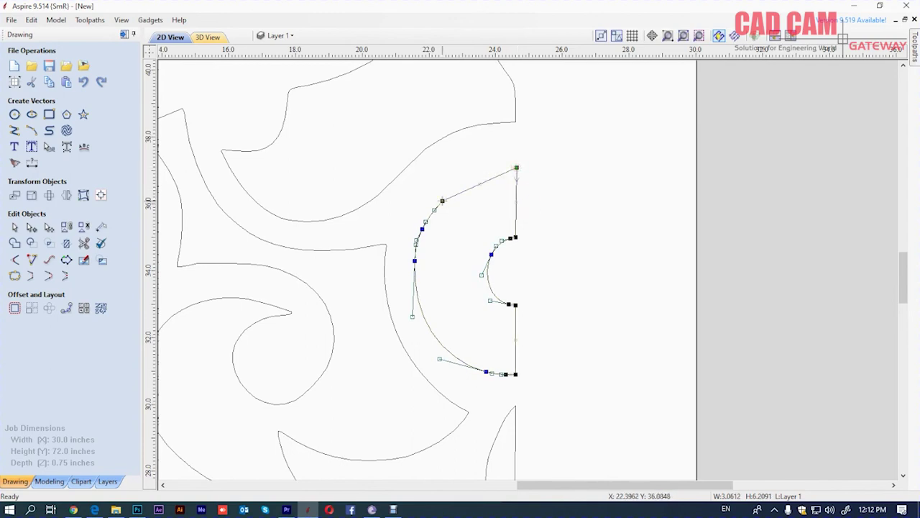
pyautogui.rightClick(443, 202)
pyautogui.click(493, 210)
pyautogui.rightClick(423, 228)
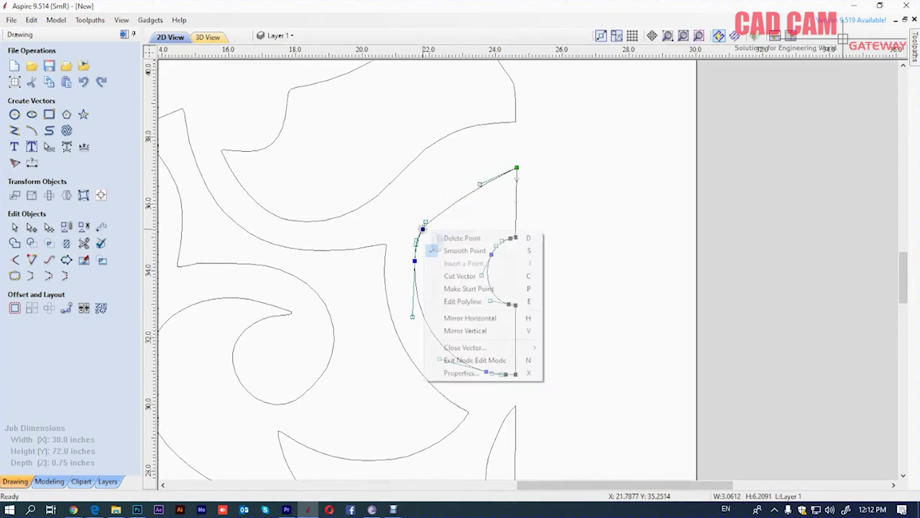
pyautogui.click(460, 238)
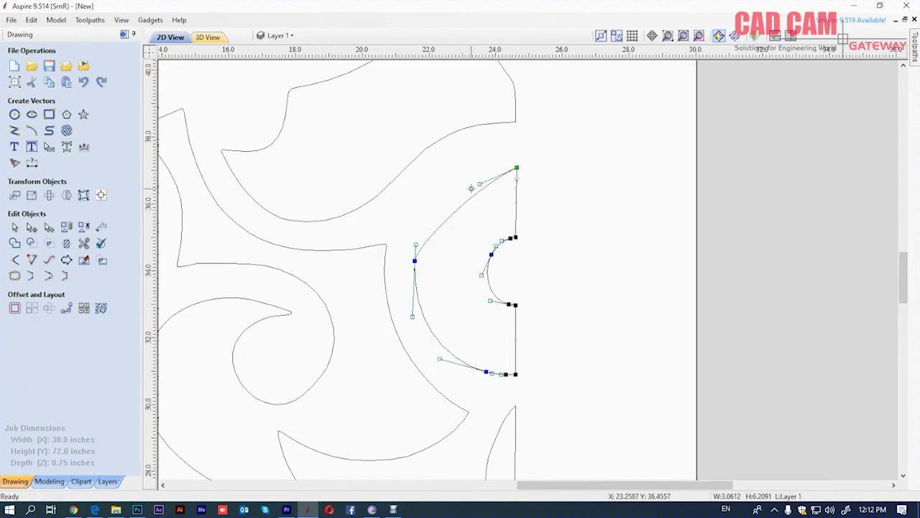
# Step: Round the shape's top arc by adjusting its curvature handles
pyautogui.moveTo(480, 184); pyautogui.dragTo(443, 171)
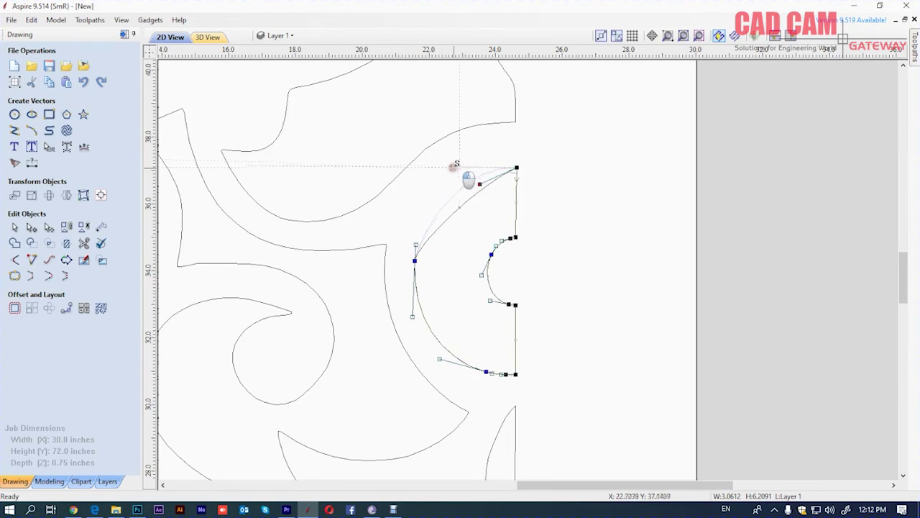
pyautogui.moveTo(441, 172); pyautogui.dragTo(441, 168)
pyautogui.moveTo(415, 245); pyautogui.dragTo(415, 229)
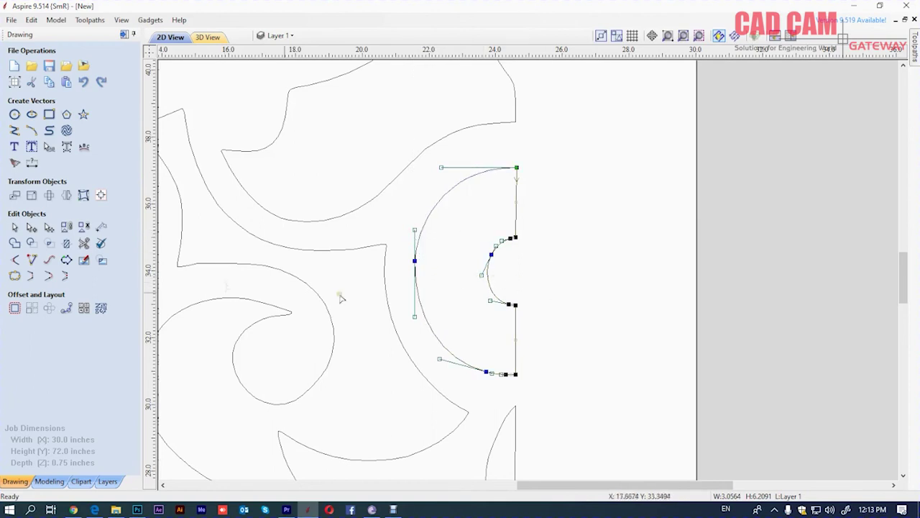
pyautogui.scroll(3, 512, 263)
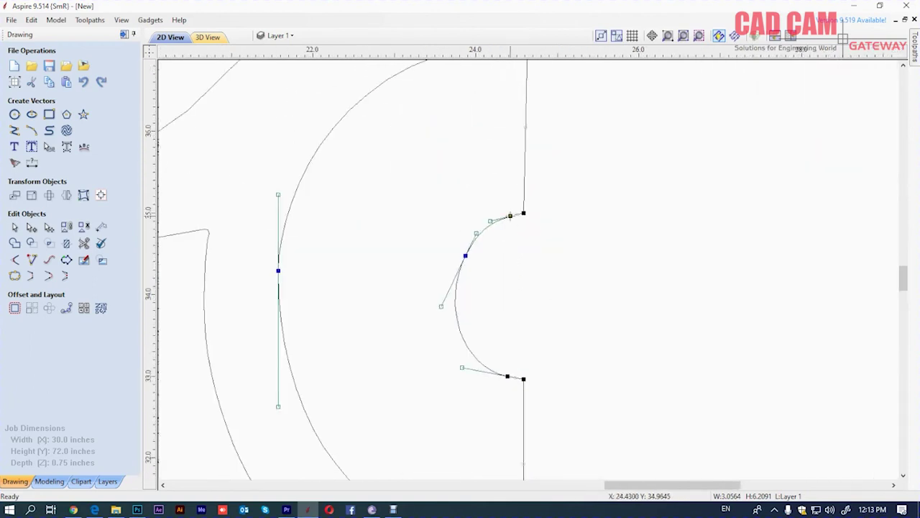
# Step: Rework the notch's nodes with a new middle node and round its upper half
pyautogui.rightClick(510, 215)
pyautogui.click(560, 227)
pyautogui.rightClick(456, 302)
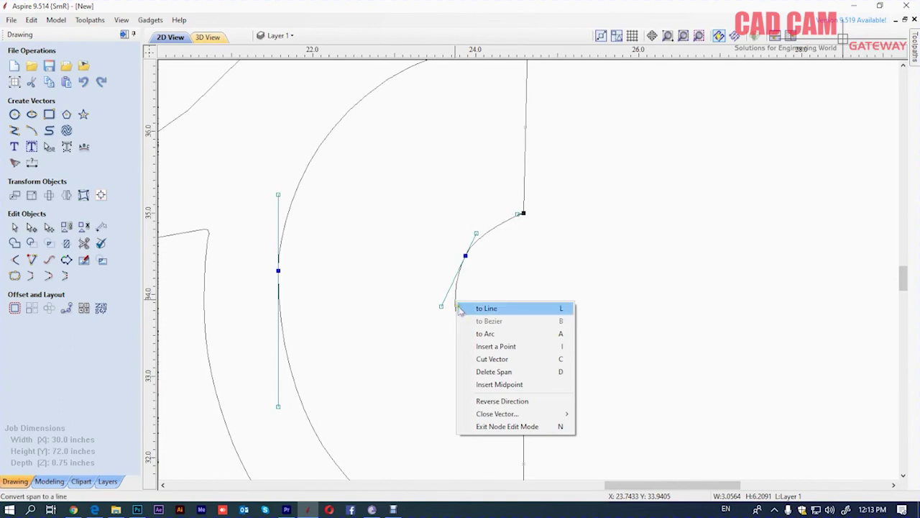
pyautogui.click(500, 345)
pyautogui.rightClick(466, 256)
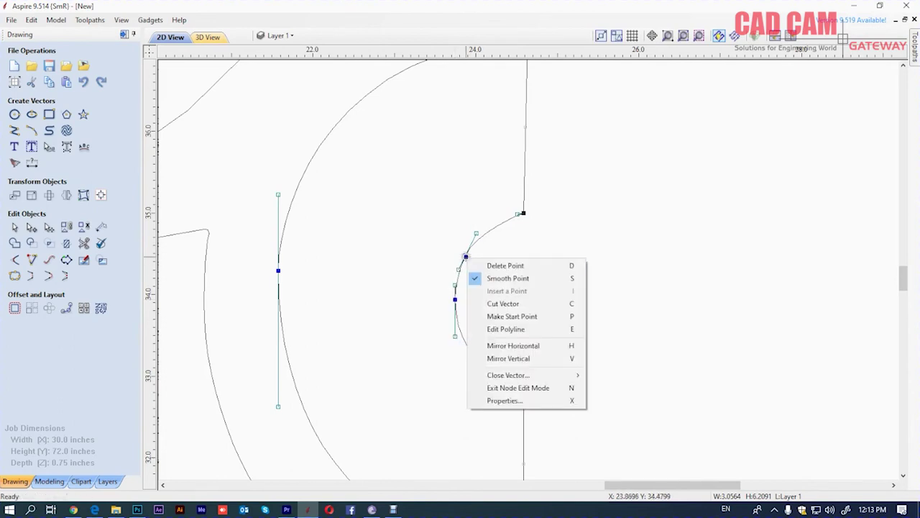
pyautogui.click(511, 266)
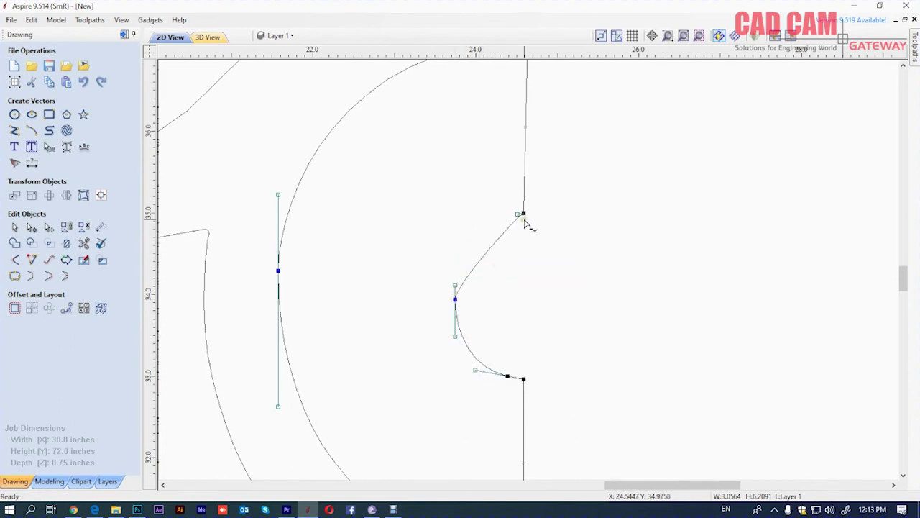
pyautogui.moveTo(517, 214); pyautogui.dragTo(474, 214)
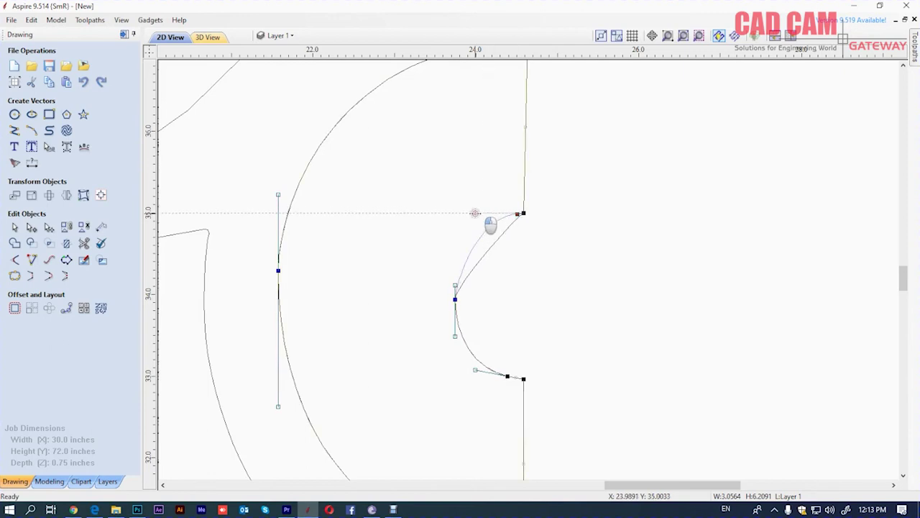
pyautogui.moveTo(455, 286); pyautogui.dragTo(453, 250)
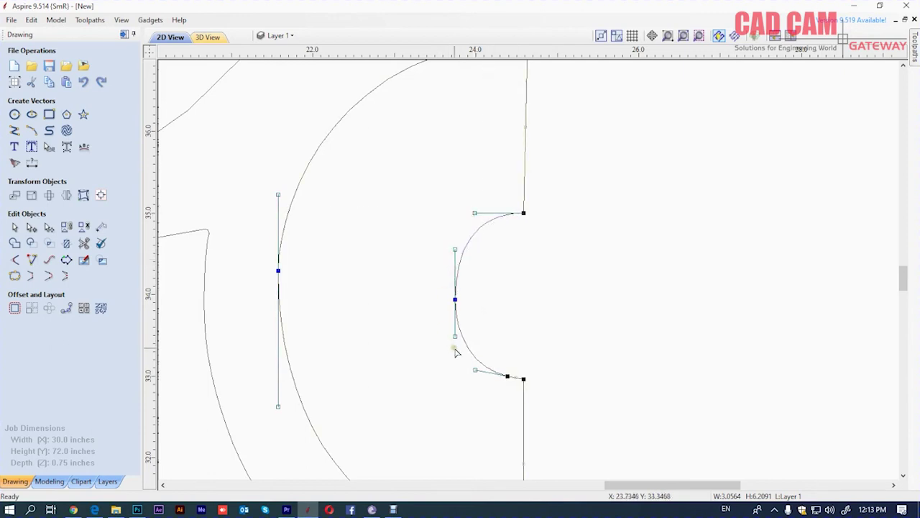
pyautogui.moveTo(455, 299); pyautogui.dragTo(446, 299)
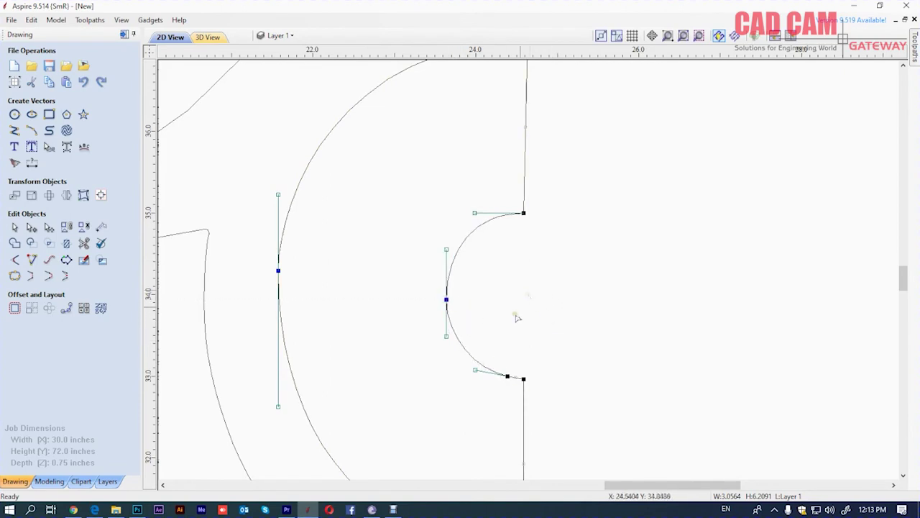
# Step: Remove the notch's lower extra node and round its lower half into a clean semicircle
pyautogui.rightClick(507, 376)
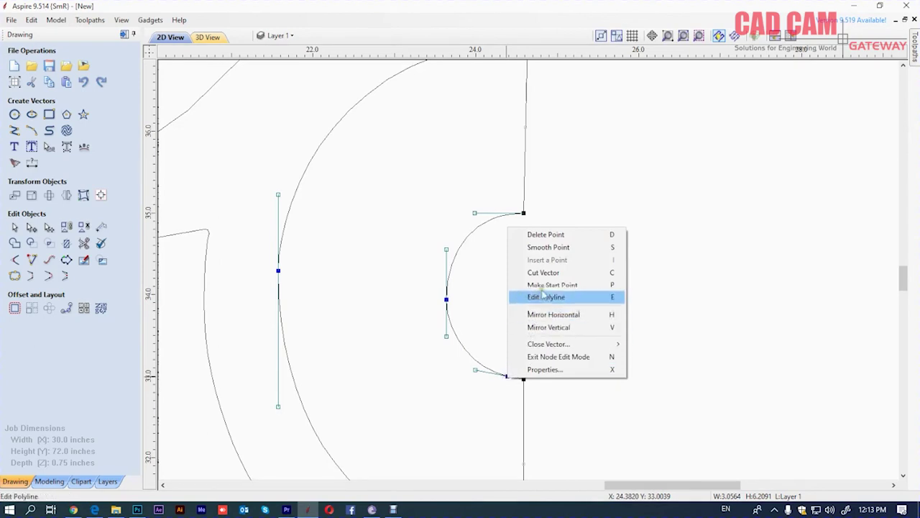
pyautogui.click(546, 234)
pyautogui.moveTo(516, 376); pyautogui.dragTo(465, 378)
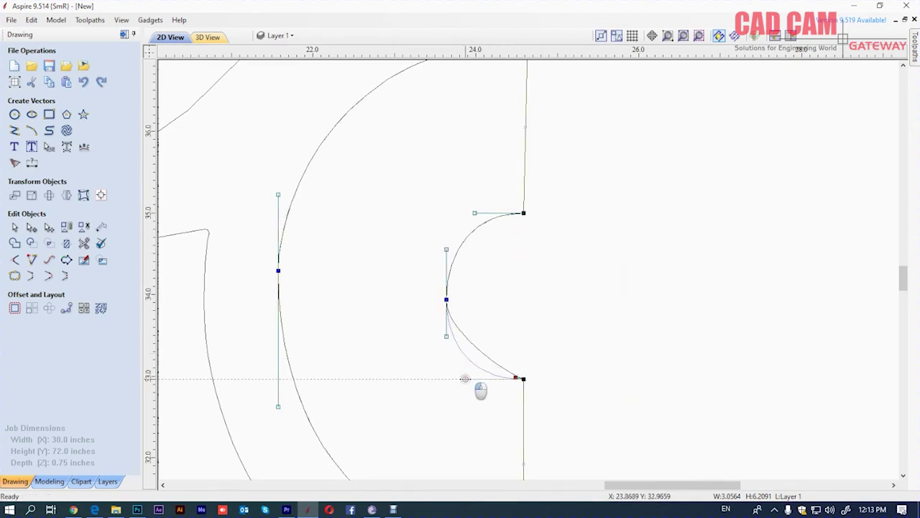
pyautogui.click(506, 318)
pyautogui.scroll(-5, 482, 267)
pyautogui.scroll(-2, 482, 266)
pyautogui.scroll(-2, 523, 263)
pyautogui.scroll(-1, 427, 296)
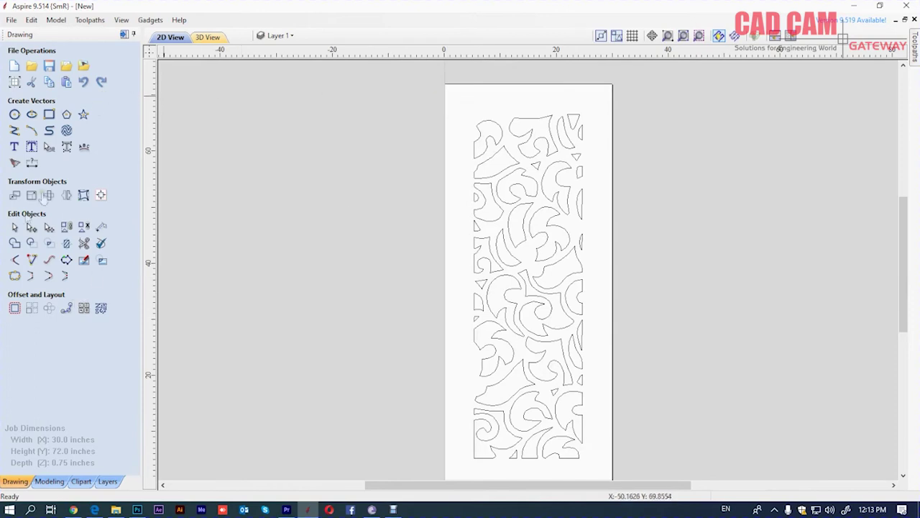
pyautogui.scroll(-1, 428, 98)
pyautogui.moveTo(451, 107)
pyautogui.mouseDown()
pyautogui.moveTo(607, 348)
pyautogui.moveTo(604, 339)
pyautogui.mouseUp()
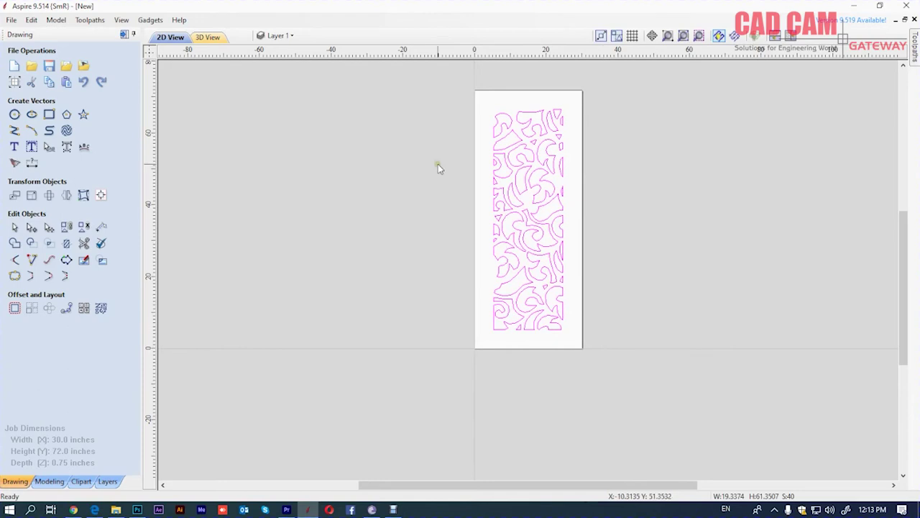
pyautogui.click(31, 195)
pyautogui.doubleClick(63, 127)
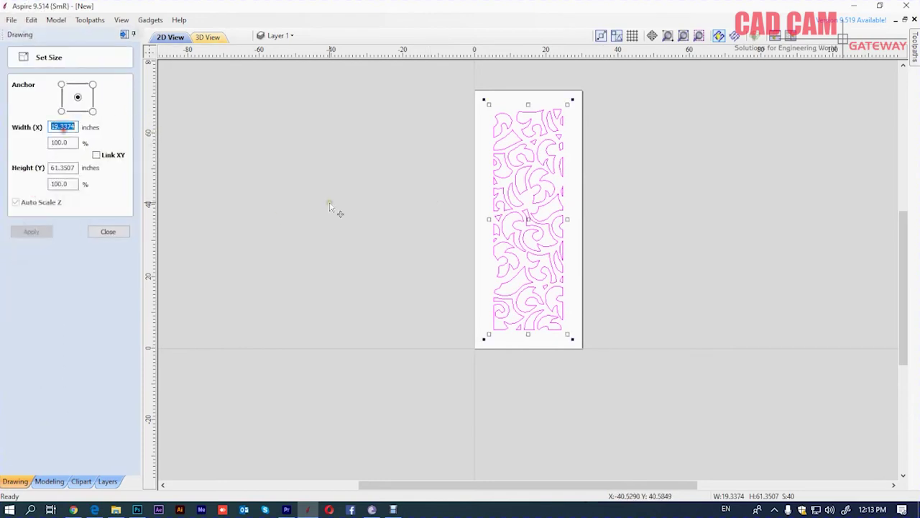
pyautogui.write('20')
pyautogui.press('Tab')
pyautogui.press('Tab')
pyautogui.press('Tab')
pyautogui.write('62')
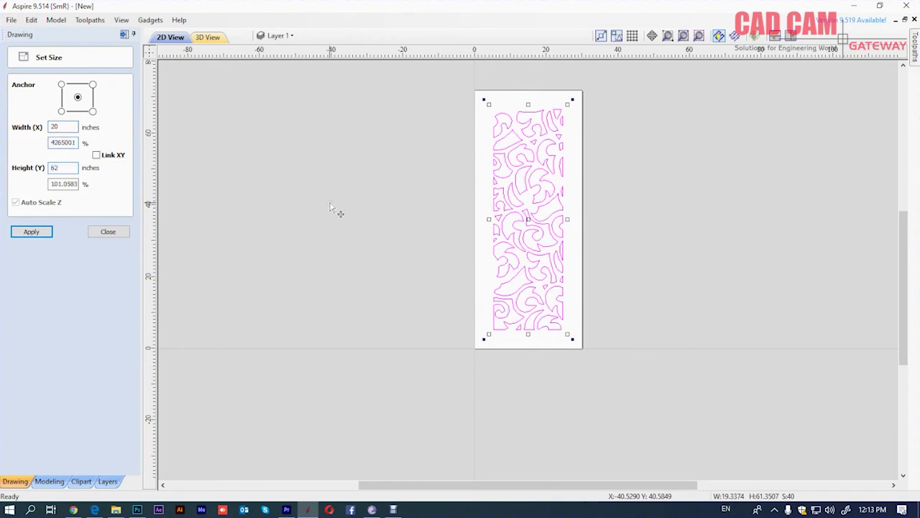
pyautogui.click(31, 231)
pyautogui.click(108, 230)
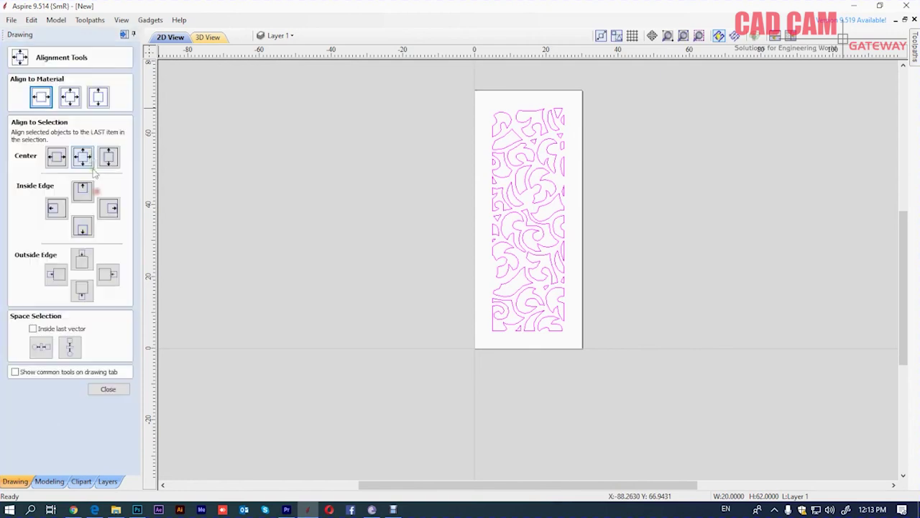
pyautogui.click(69, 97)
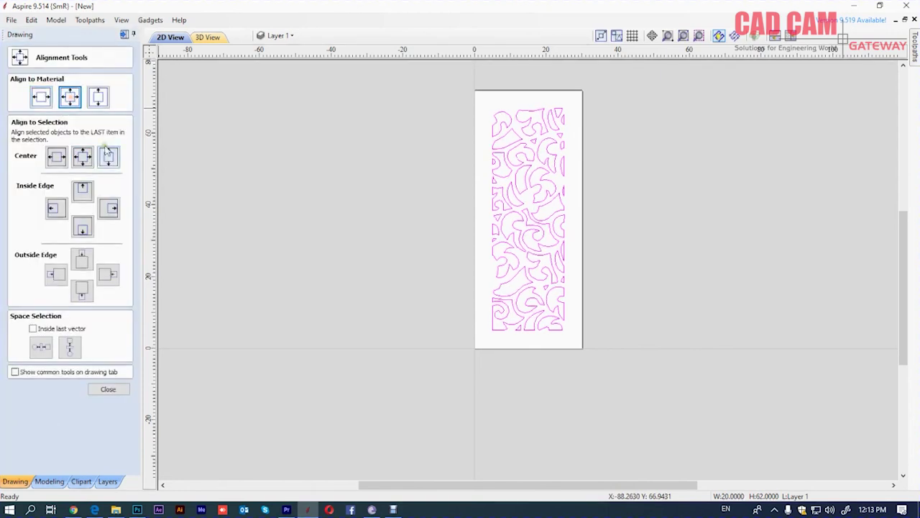
pyautogui.click(108, 388)
pyautogui.click(427, 241)
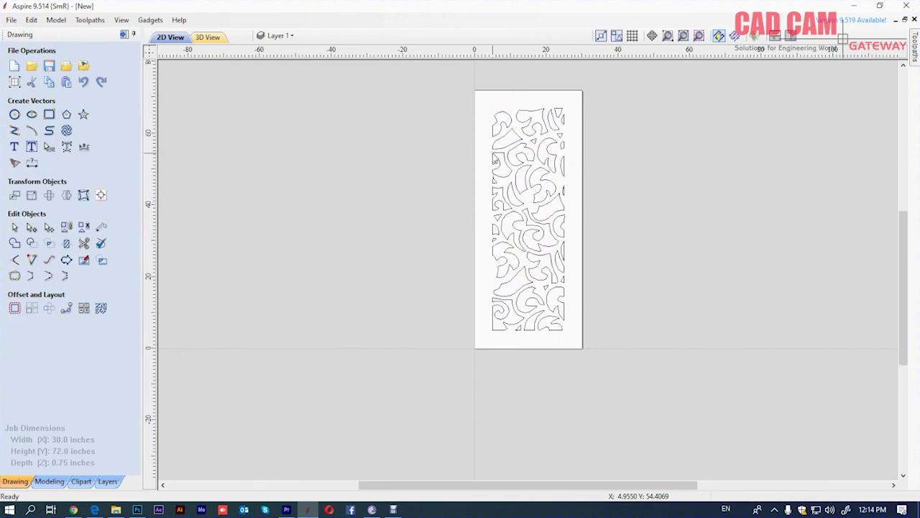
pyautogui.click(538, 121)
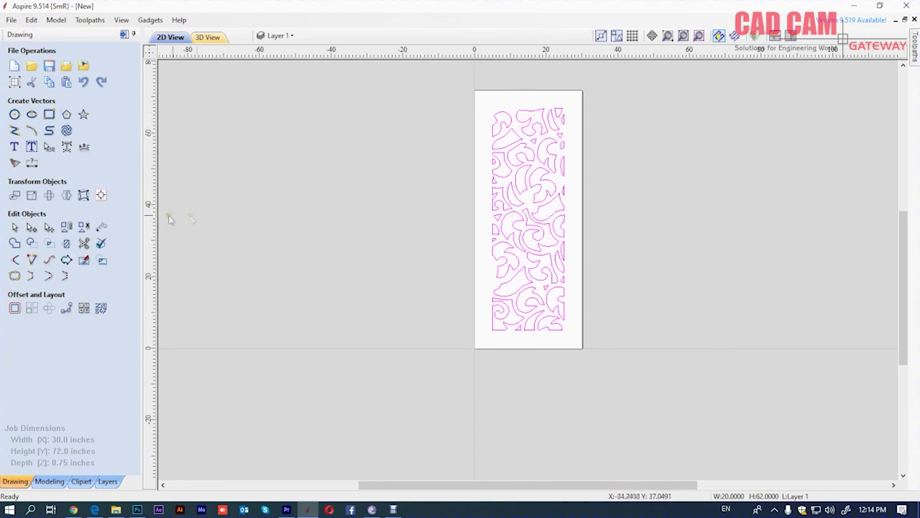
pyautogui.click(124, 33)
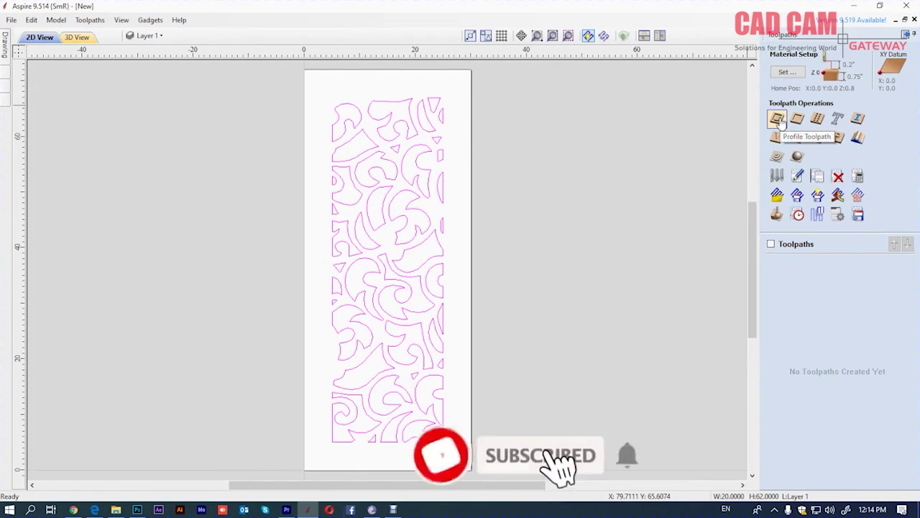
# Step: Create Profile 1 with a 0.75-inch cut depth split into 2 passes
pyautogui.click(777, 121)
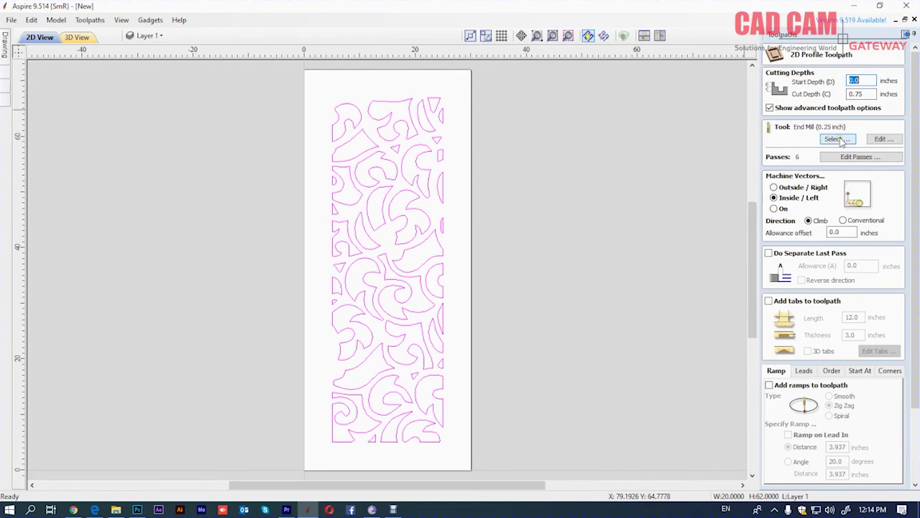
pyautogui.click(855, 156)
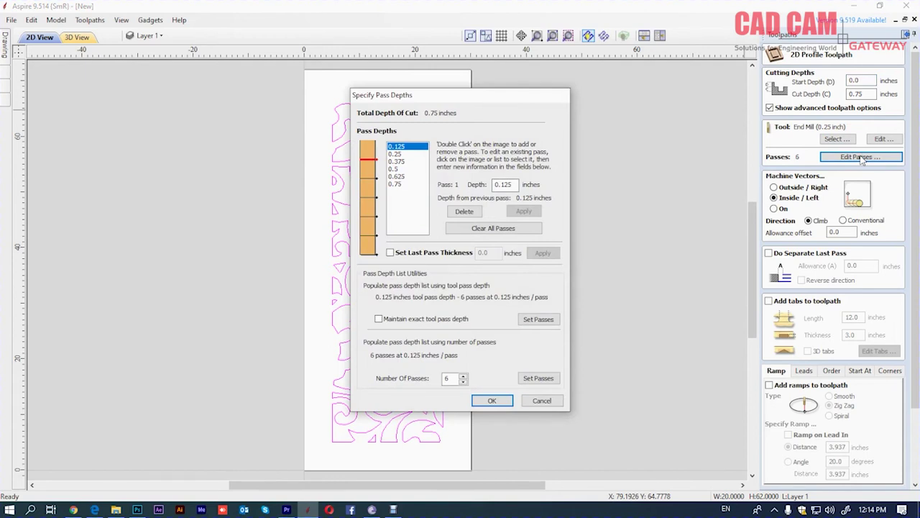
pyautogui.click(463, 381)
pyautogui.click(463, 381)
pyautogui.click(463, 381)
pyautogui.click(463, 381)
pyautogui.click(495, 401)
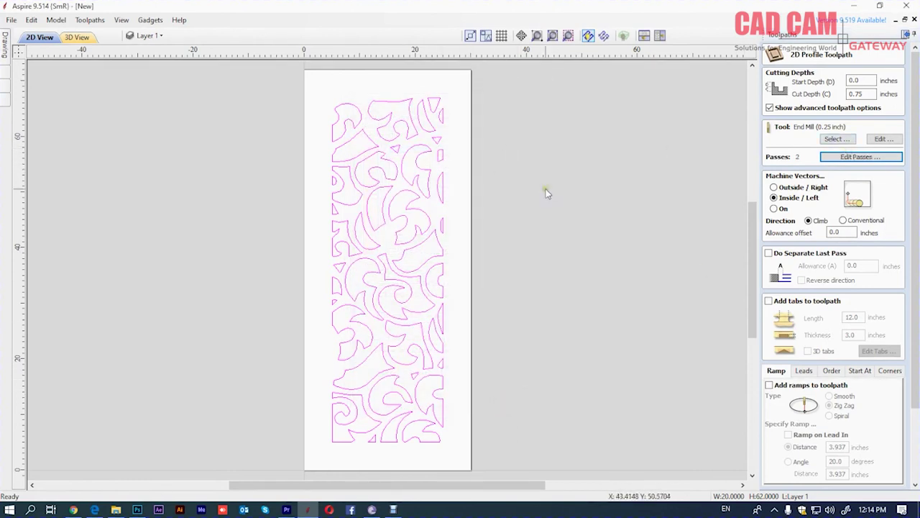
# Step: Set the profile to machine inside the vectors and bring up the vector Selector
pyautogui.click(775, 189)
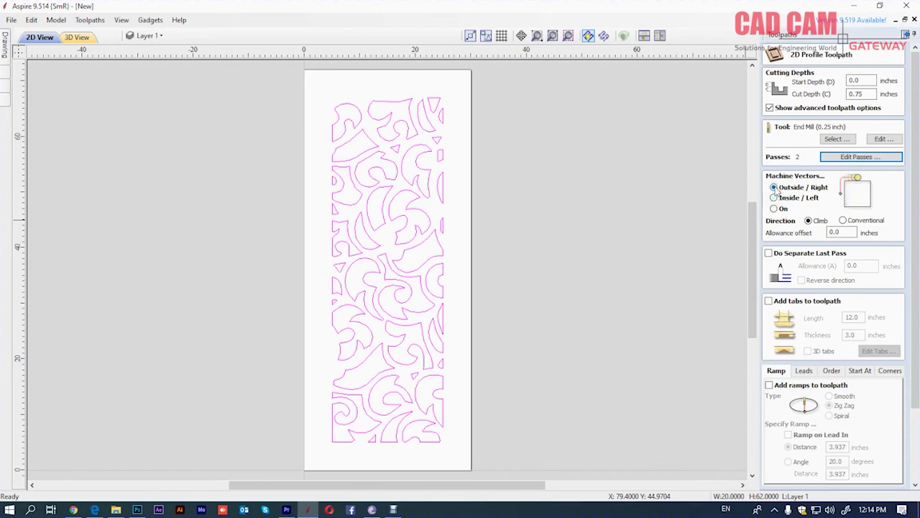
pyautogui.click(773, 199)
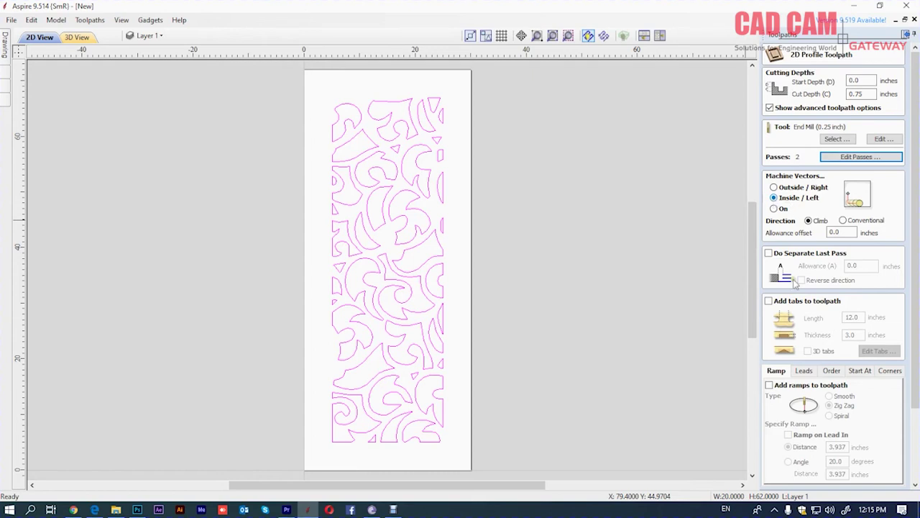
pyautogui.scroll(-3, 795, 283)
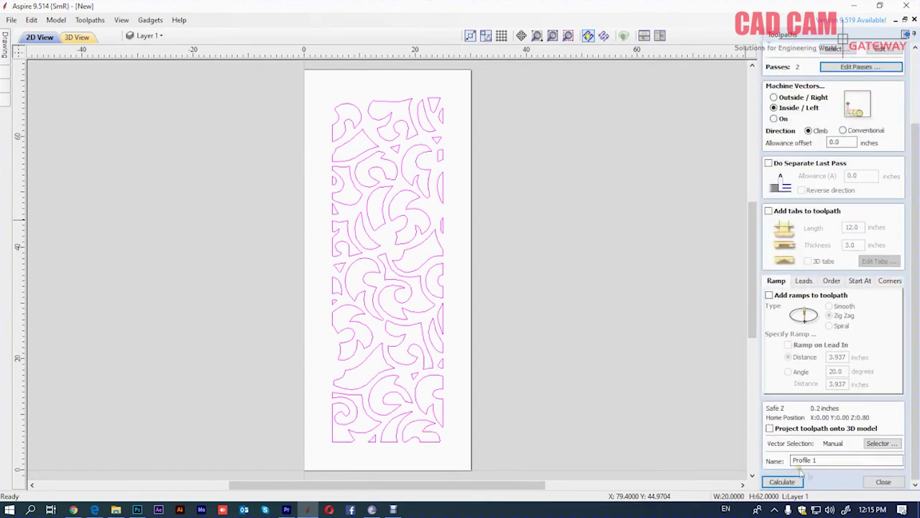
pyautogui.click(890, 445)
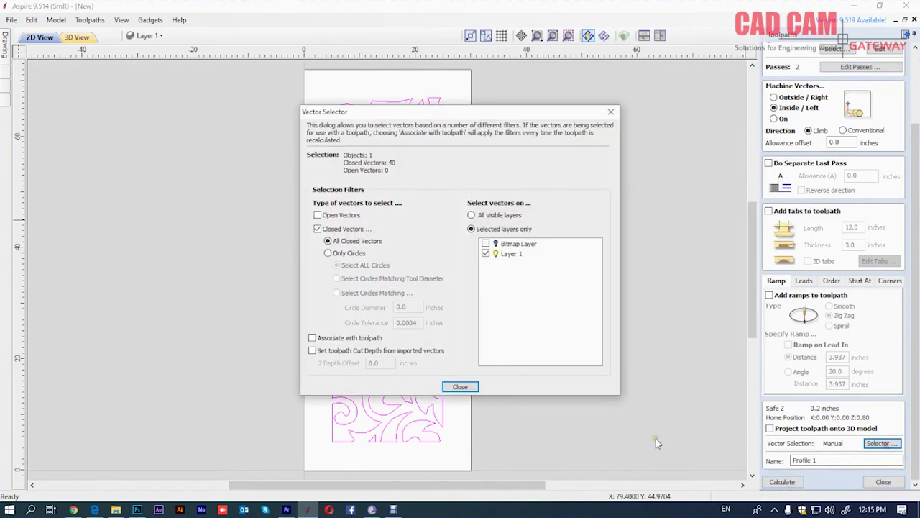
# Step: Close the Vector Selector after testing Open Vectors and Layer 1, then calculate Profile 1
pyautogui.moveTo(540, 115); pyautogui.dragTo(769, 96)
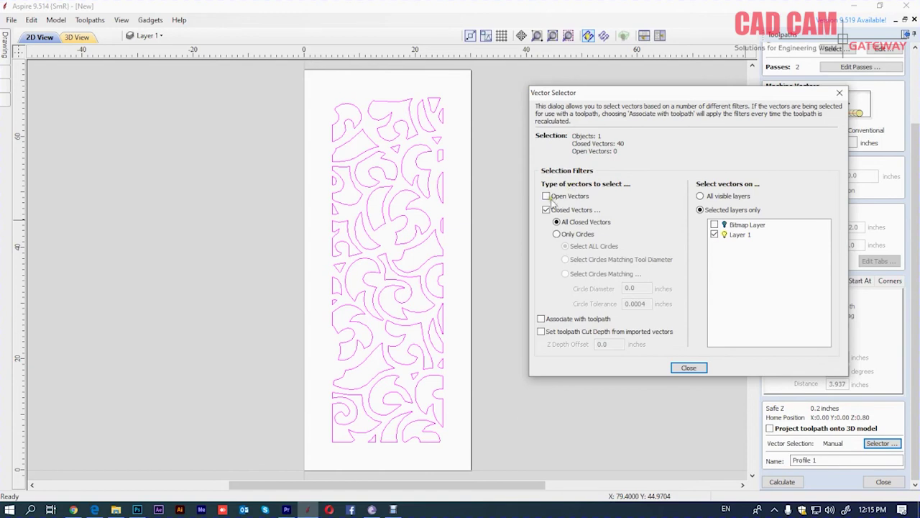
pyautogui.click(547, 197)
pyautogui.click(546, 196)
pyautogui.click(714, 234)
pyautogui.click(713, 235)
pyautogui.click(688, 367)
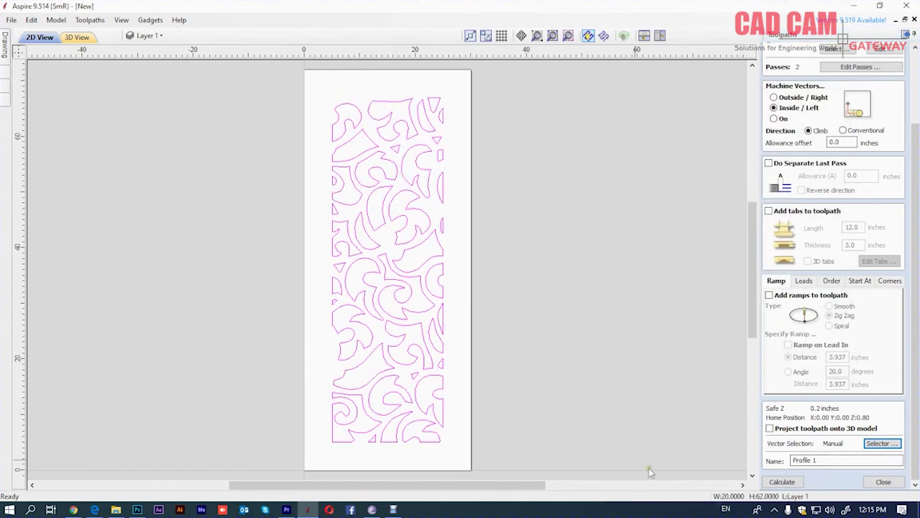
pyautogui.click(782, 480)
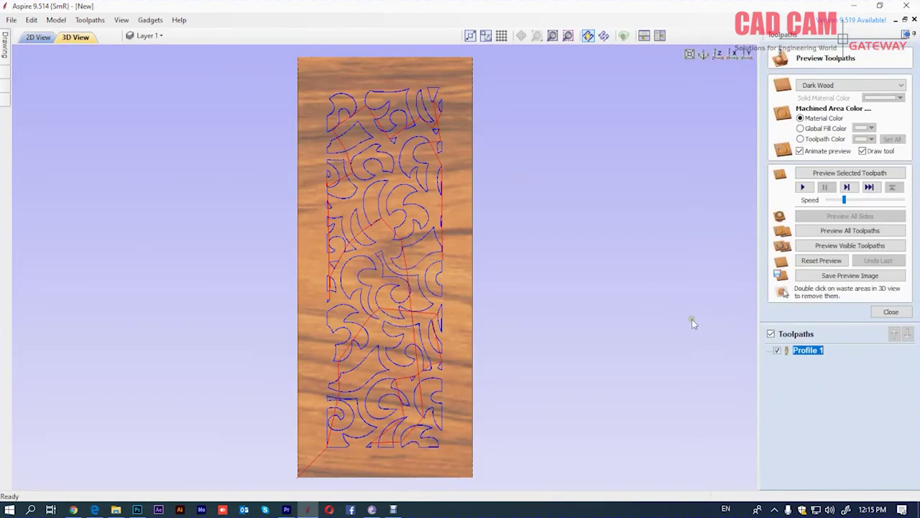
# Step: Orbit the 3D board view and run the Profile 1 toolpath simulation
pyautogui.moveTo(437, 302); pyautogui.dragTo(444, 208)
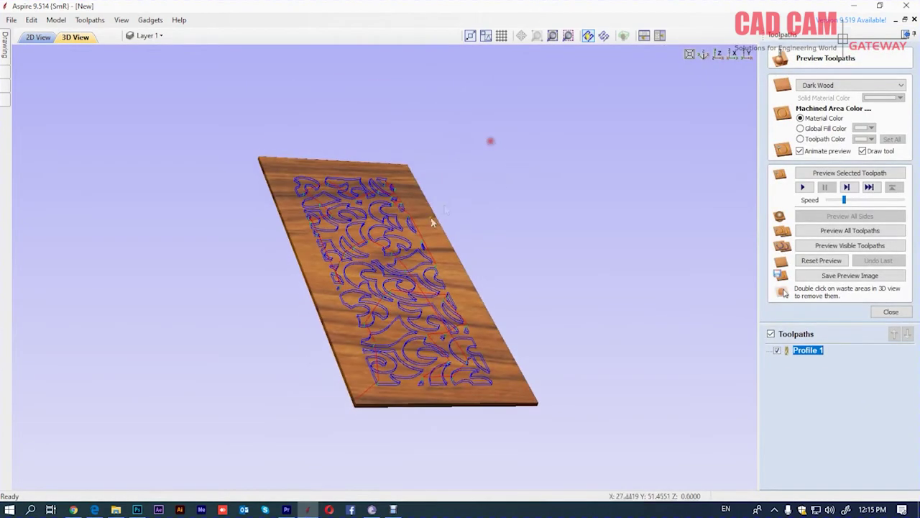
pyautogui.scroll(3, 408, 240)
pyautogui.scroll(2, 396, 215)
pyautogui.scroll(2, 382, 187)
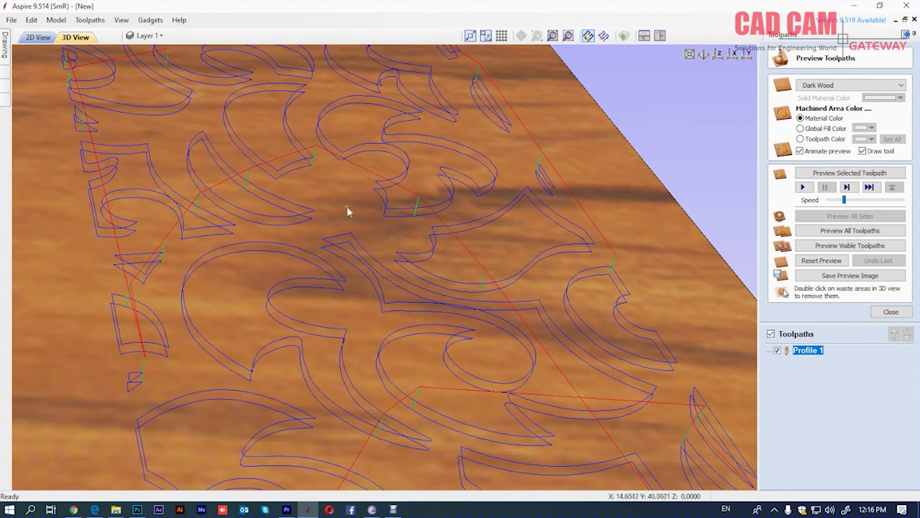
pyautogui.scroll(-2, 350, 209)
pyautogui.scroll(-2, 345, 210)
pyautogui.scroll(-1, 310, 210)
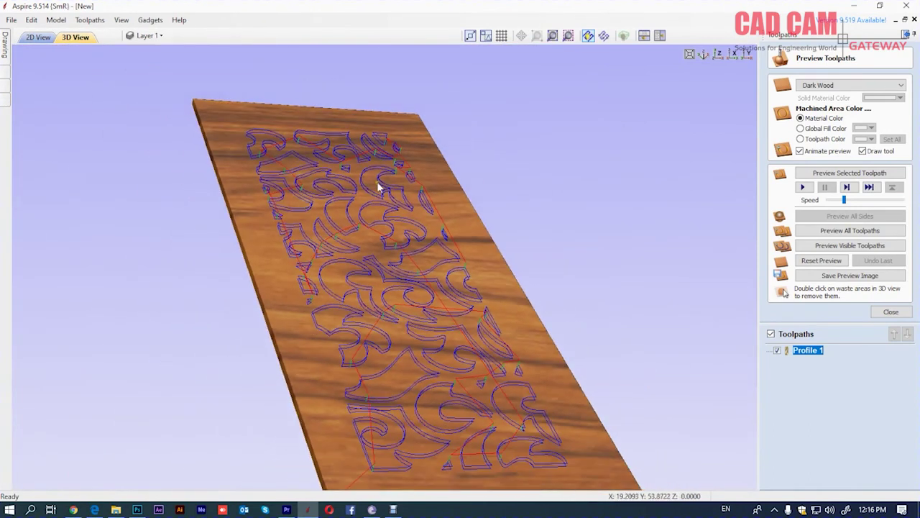
pyautogui.moveTo(492, 356)
pyautogui.mouseDown()
pyautogui.moveTo(501, 322)
pyautogui.moveTo(510, 323)
pyautogui.mouseUp()
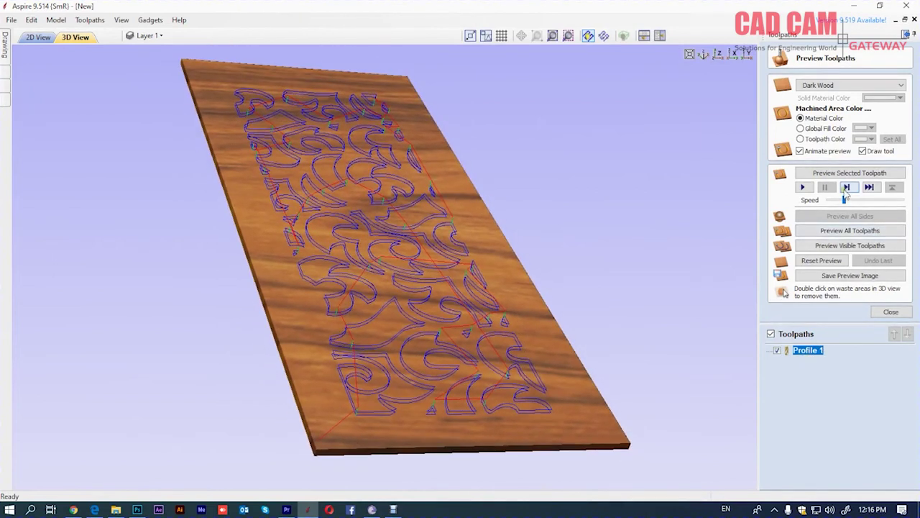
pyautogui.click(851, 174)
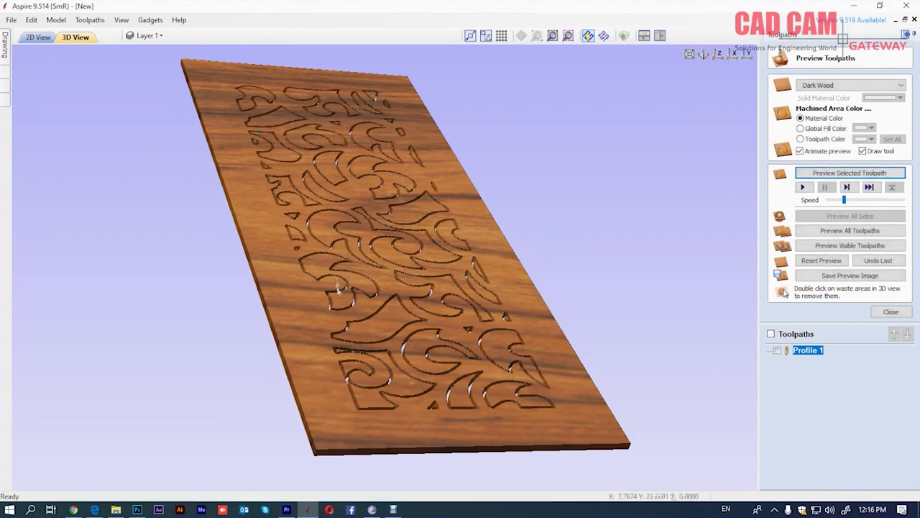
# Step: Remove the waste pieces along the right side and top of the simulated board
pyautogui.moveTo(381, 335)
pyautogui.mouseDown()
pyautogui.moveTo(180, 264)
pyautogui.moveTo(107, 300)
pyautogui.mouseUp()
pyautogui.scroll(-3, 371, 315)
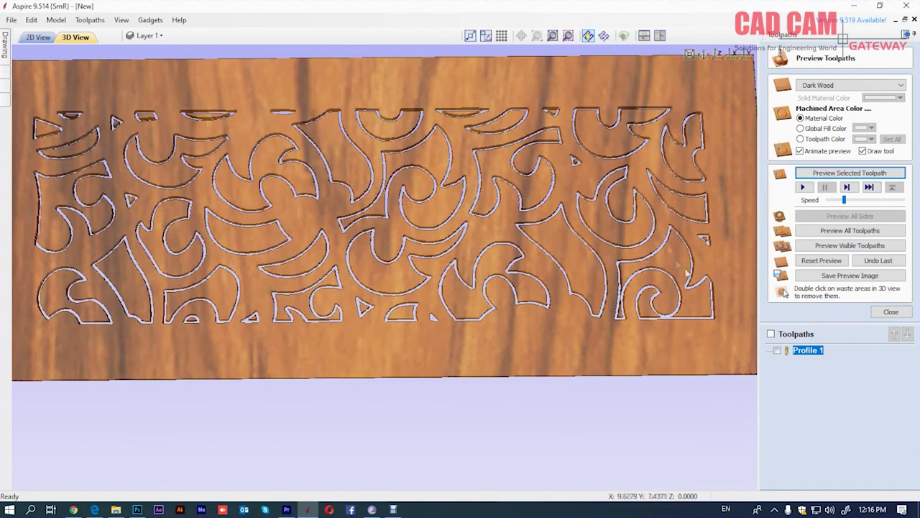
pyautogui.doubleClick(687, 274)
pyautogui.doubleClick(646, 238)
pyautogui.doubleClick(693, 205)
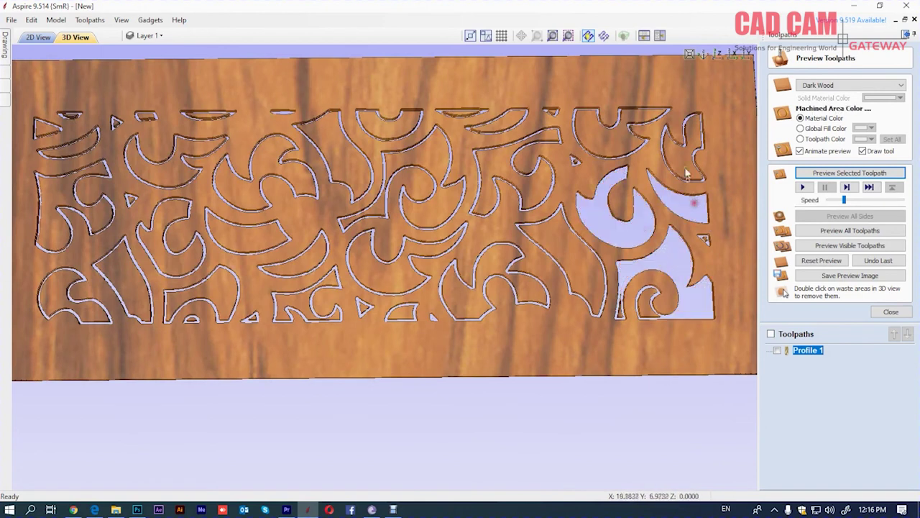
pyautogui.doubleClick(686, 173)
pyautogui.doubleClick(611, 139)
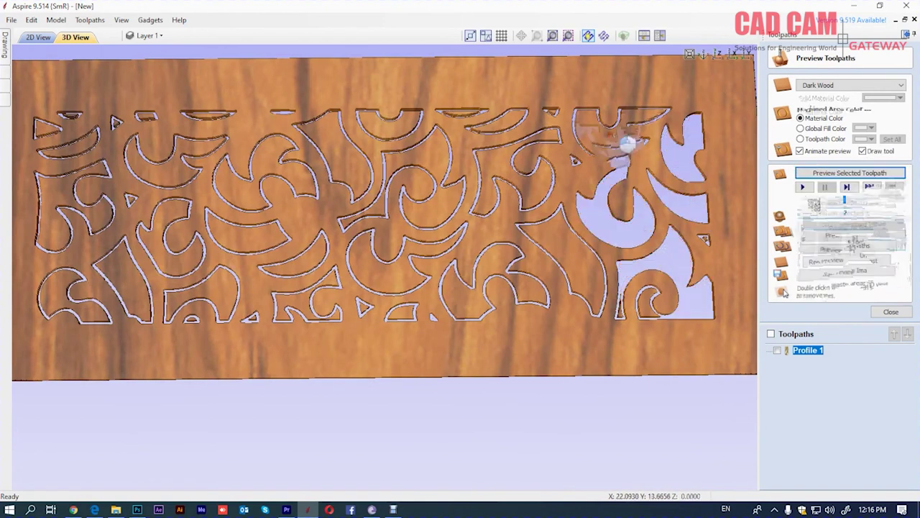
pyautogui.doubleClick(544, 140)
pyautogui.doubleClick(503, 123)
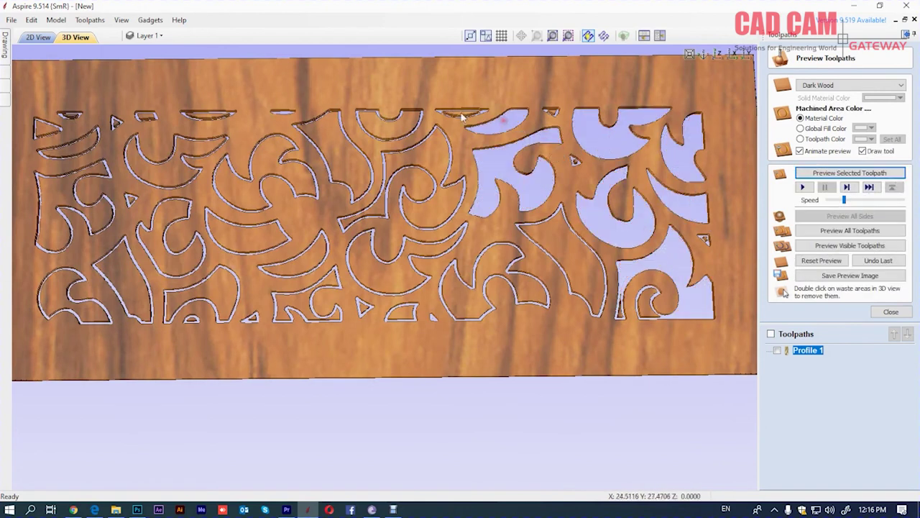
pyautogui.doubleClick(435, 156)
pyautogui.doubleClick(406, 134)
pyautogui.doubleClick(329, 143)
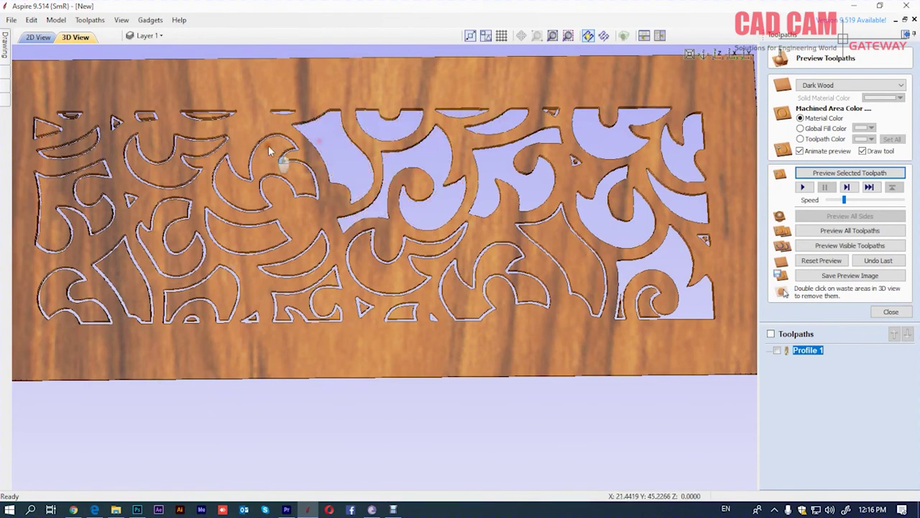
pyautogui.doubleClick(269, 150)
pyautogui.doubleClick(206, 131)
pyautogui.doubleClick(217, 125)
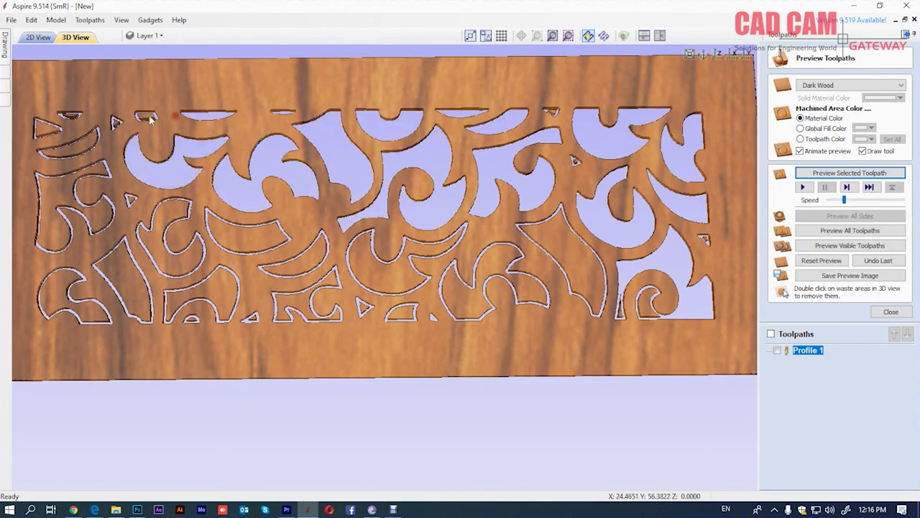
pyautogui.doubleClick(154, 124)
pyautogui.doubleClick(91, 150)
pyautogui.doubleClick(49, 129)
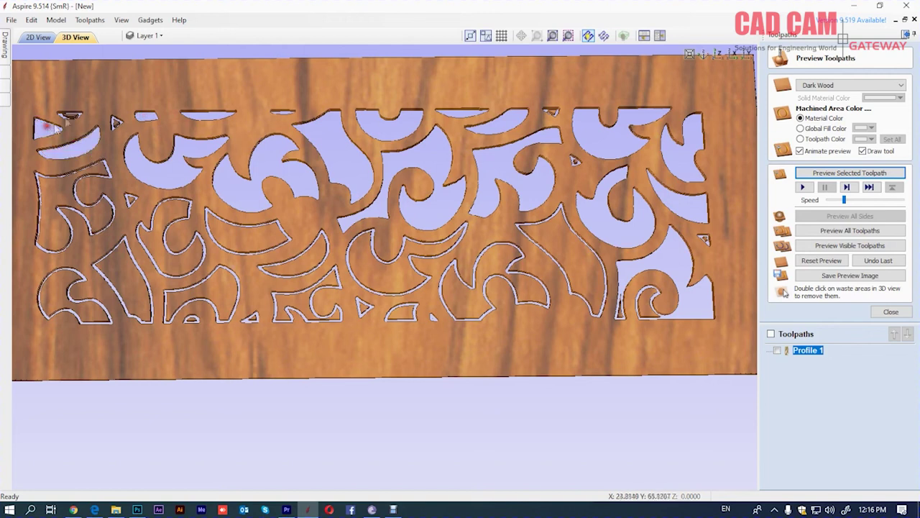
# Step: Remove the remaining left, middle and bottom waste pieces, then tilt the panel to inspect it
pyautogui.doubleClick(59, 192)
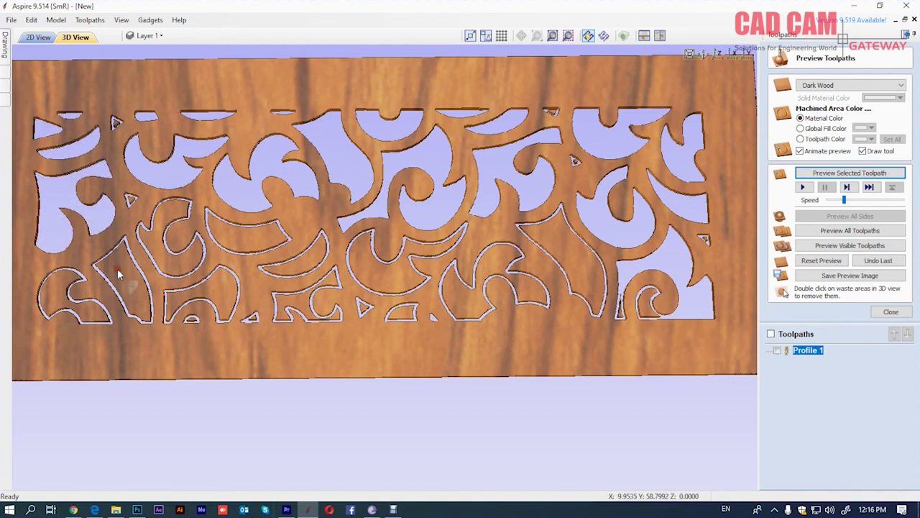
pyautogui.doubleClick(132, 286)
pyautogui.doubleClick(90, 278)
pyautogui.doubleClick(154, 240)
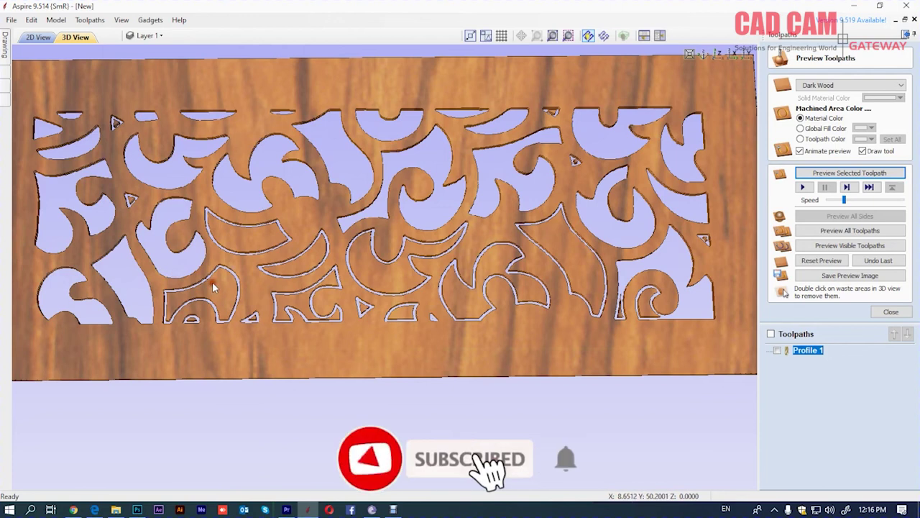
pyautogui.doubleClick(195, 293)
pyautogui.doubleClick(244, 241)
pyautogui.doubleClick(303, 265)
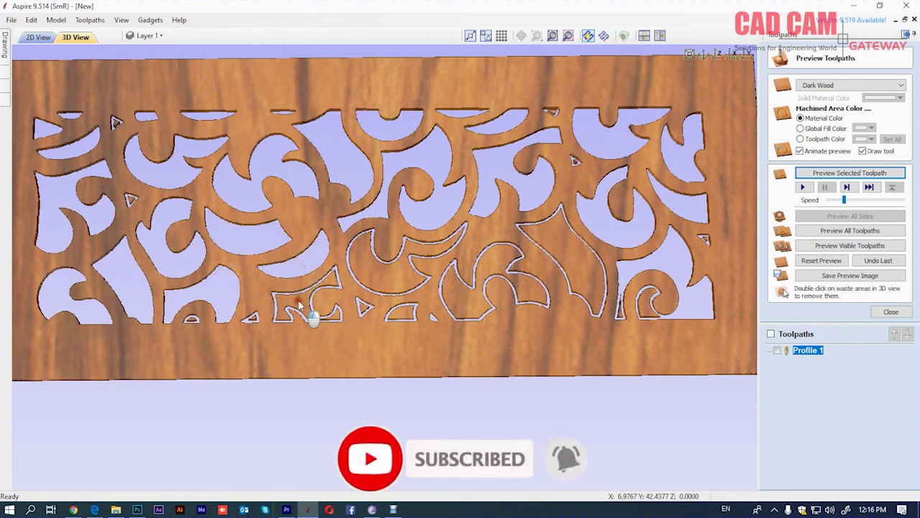
pyautogui.doubleClick(310, 309)
pyautogui.doubleClick(390, 280)
pyautogui.doubleClick(407, 315)
pyautogui.doubleClick(365, 309)
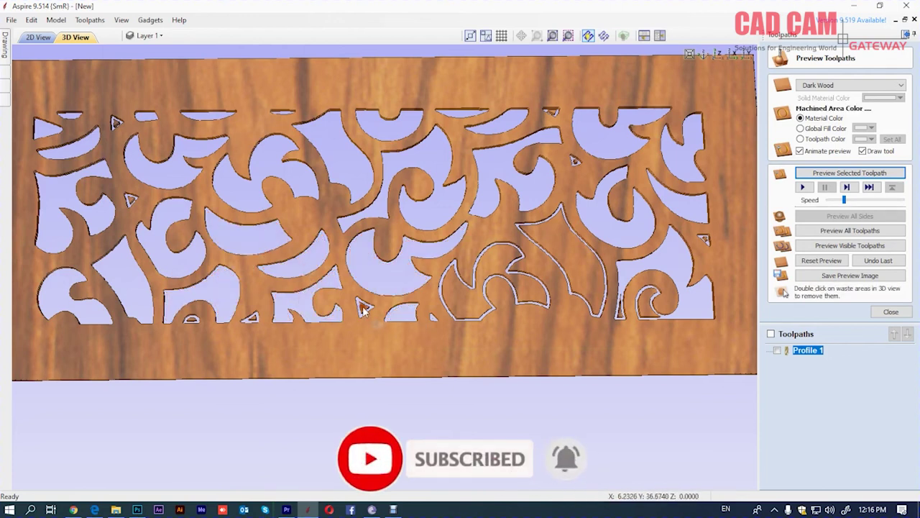
pyautogui.doubleClick(252, 317)
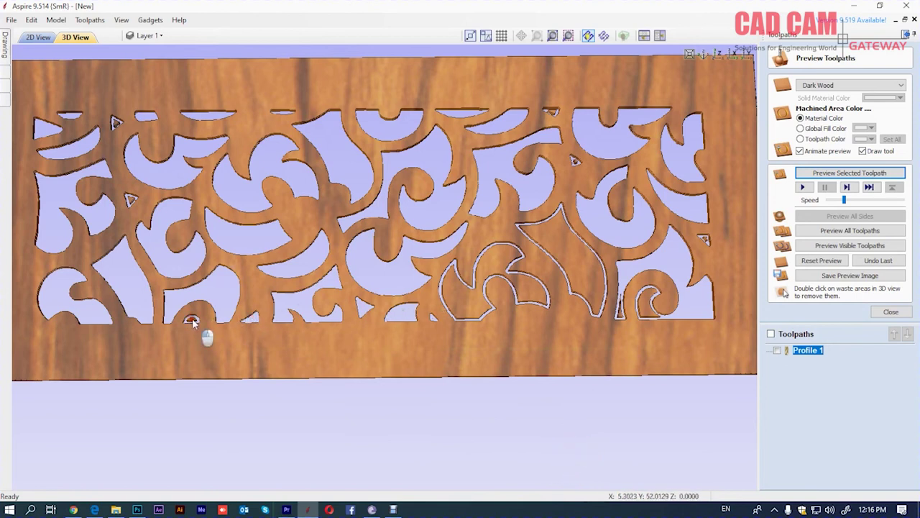
pyautogui.doubleClick(464, 299)
pyautogui.doubleClick(555, 248)
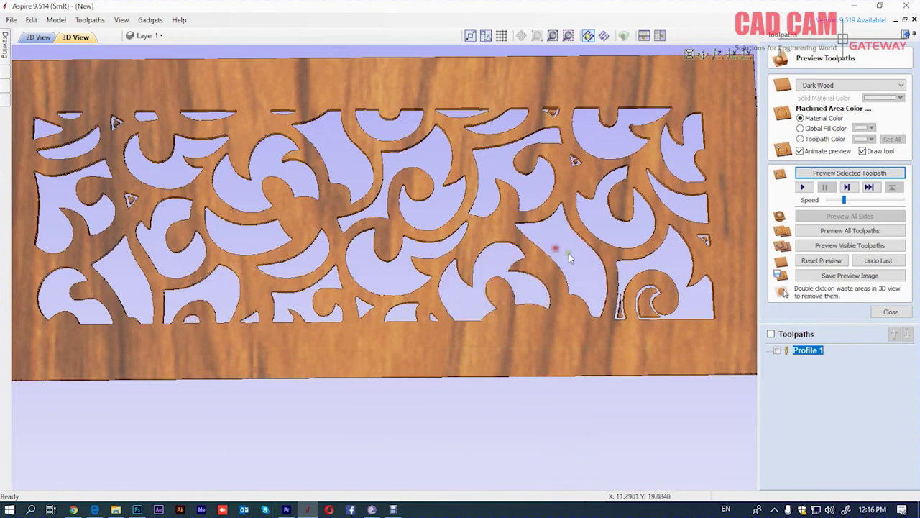
pyautogui.doubleClick(645, 311)
pyautogui.doubleClick(621, 312)
pyautogui.doubleClick(705, 237)
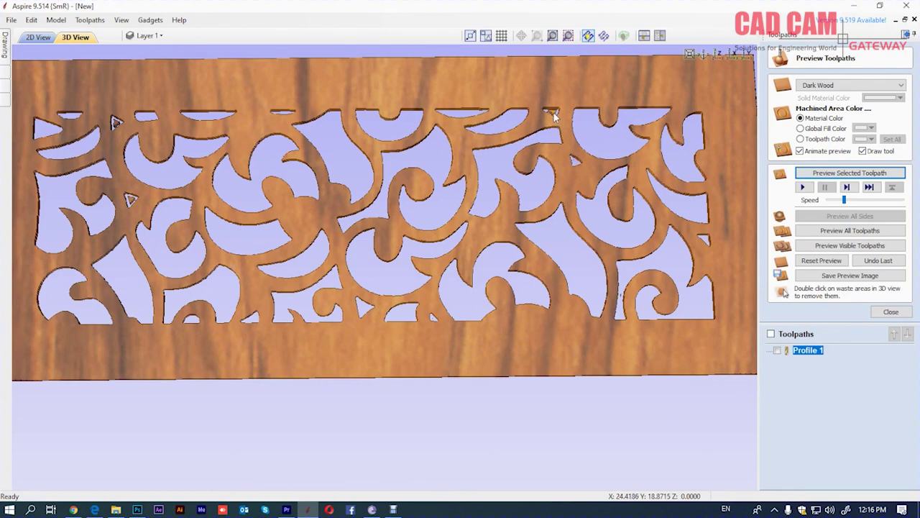
pyautogui.scroll(-3, 553, 115)
pyautogui.scroll(3, 468, 319)
pyautogui.moveTo(468, 318)
pyautogui.mouseDown()
pyautogui.moveTo(135, 247)
pyautogui.moveTo(204, 273)
pyautogui.moveTo(596, 273)
pyautogui.moveTo(489, 189)
pyautogui.moveTo(581, 160)
pyautogui.moveTo(430, 272)
pyautogui.moveTo(274, 227)
pyautogui.moveTo(263, 257)
pyautogui.moveTo(333, 337)
pyautogui.moveTo(302, 173)
pyautogui.mouseUp()
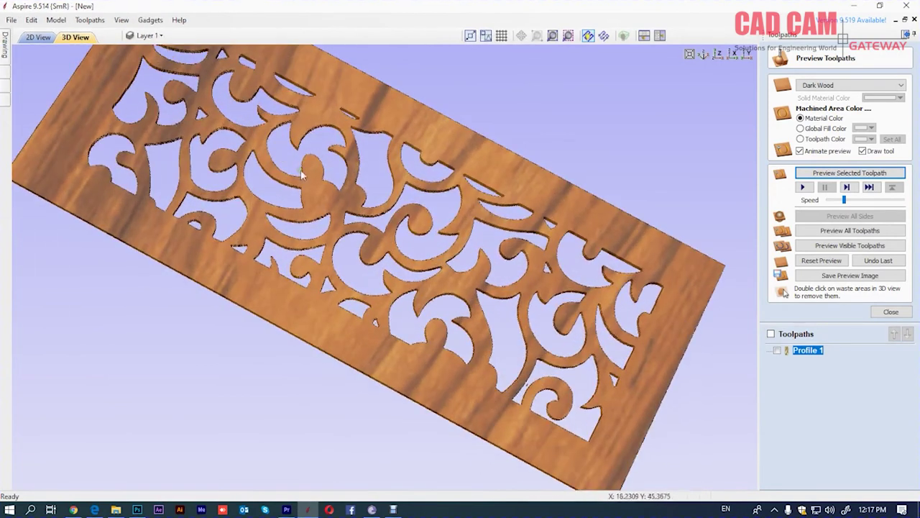
# Step: Save the job setup sheet to the Desktop as New_Summary.html and open it
pyautogui.click(894, 311)
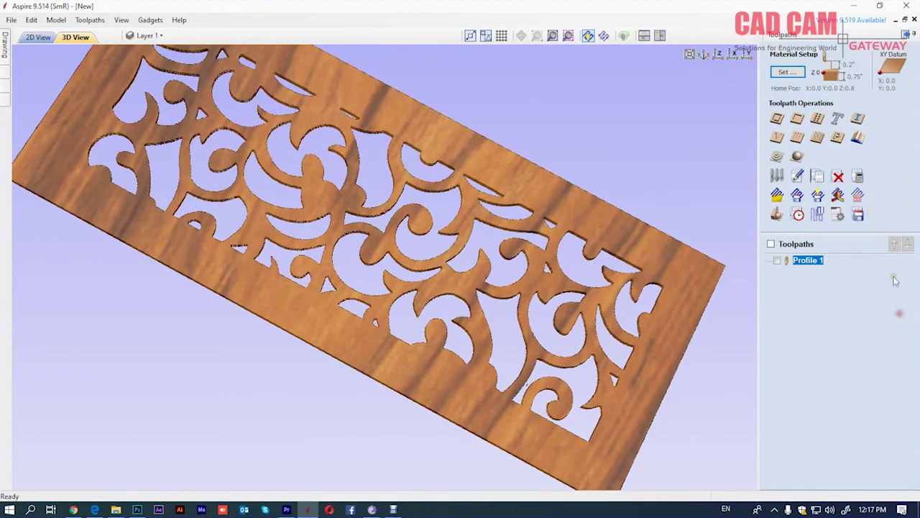
pyautogui.click(837, 215)
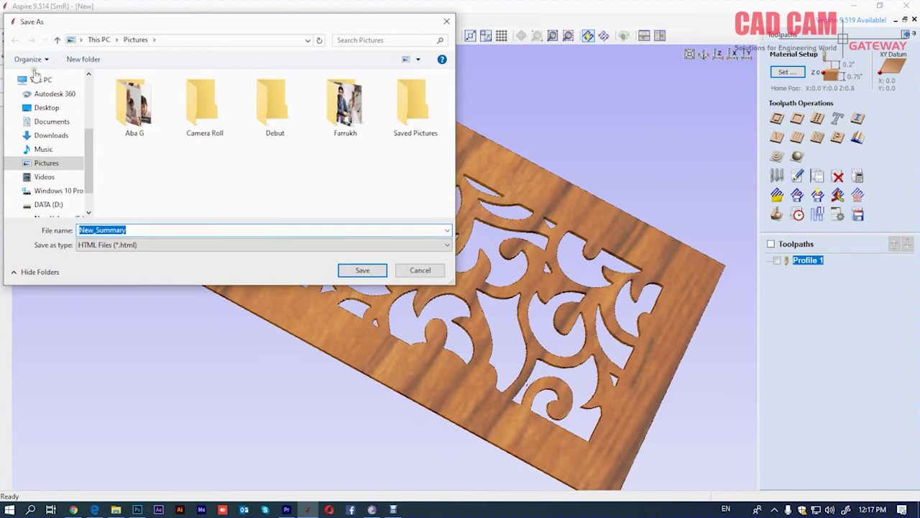
pyautogui.click(46, 107)
pyautogui.doubleClick(161, 229)
pyautogui.click(353, 269)
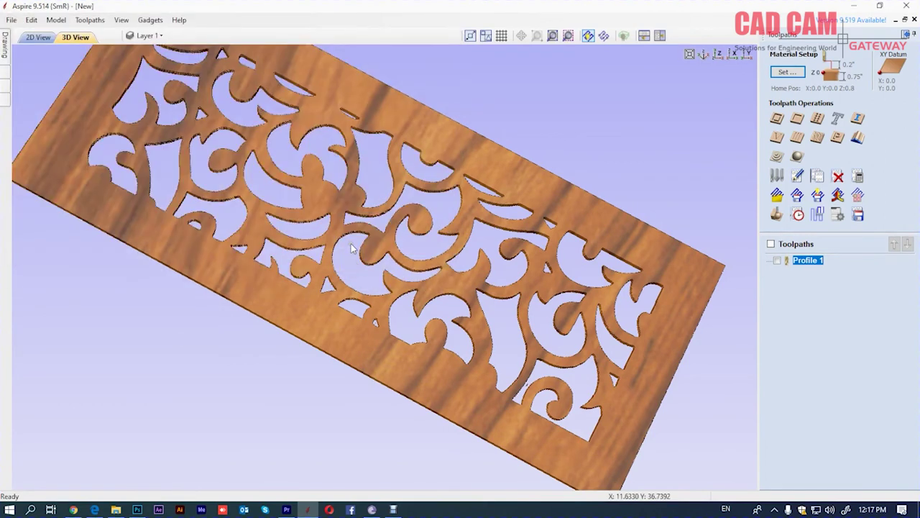
pyautogui.click(853, 5)
pyautogui.click(340, 25)
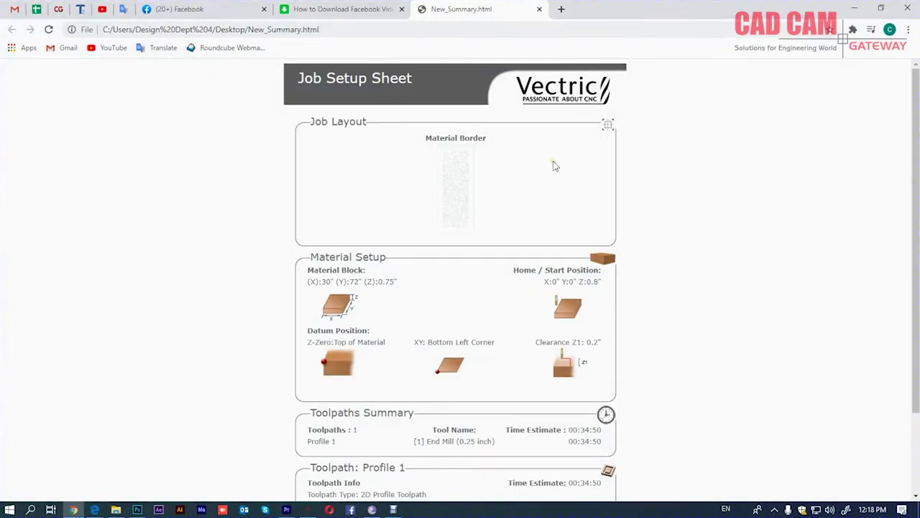
# Step: Scroll through the New_Summary setup sheet: 30×72×0.75 material, 0.25-inch end mill, 00:34:50 estimate
pyautogui.scroll(-2, 541, 167)
pyautogui.scroll(2, 542, 180)
pyautogui.scroll(-3, 558, 376)
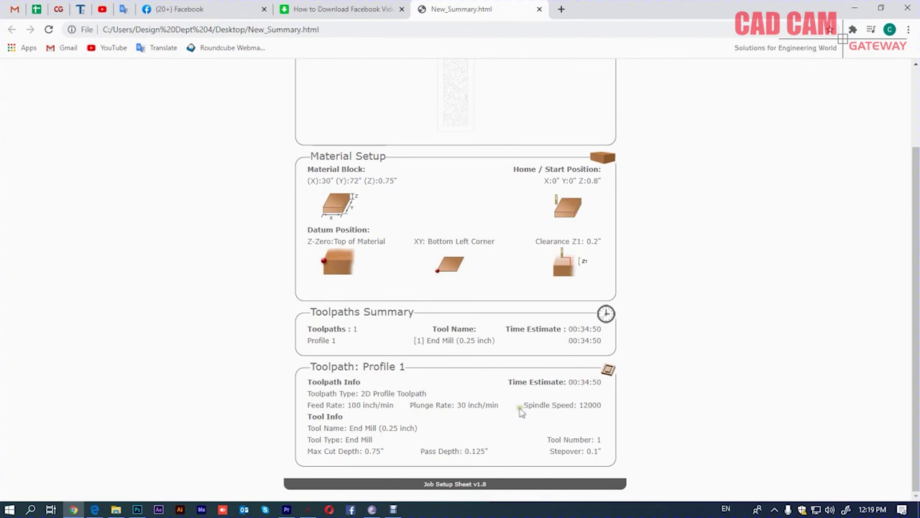
pyautogui.scroll(3, 496, 407)
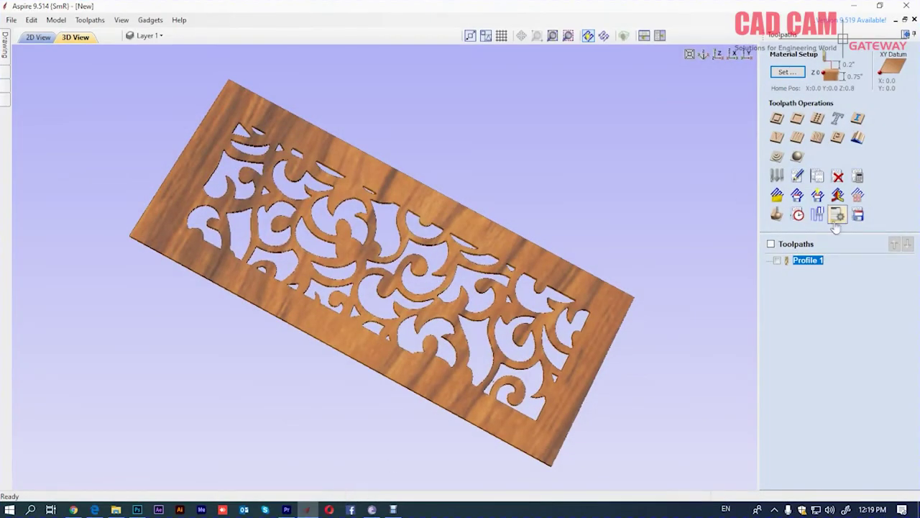
# Step: Confirm the 00:34:50 total machining time in the Toolpaths Summary and review the preview options
pyautogui.click(798, 215)
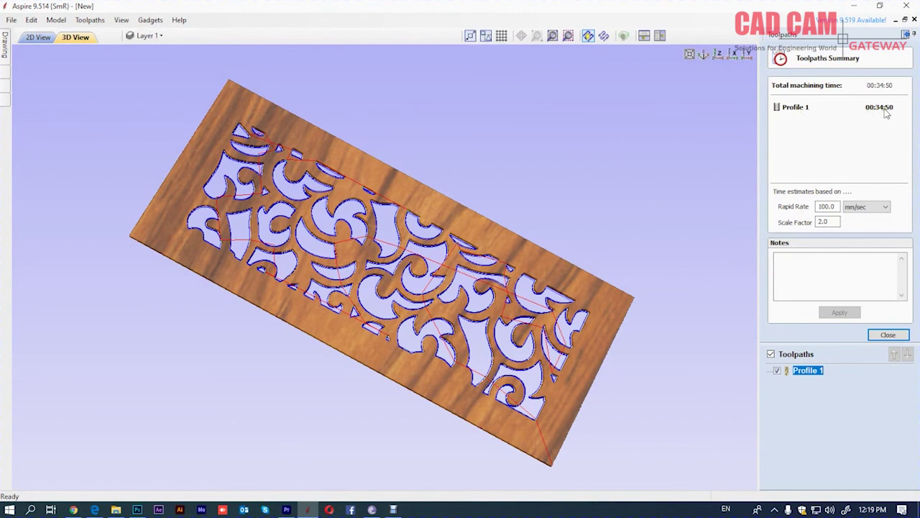
pyautogui.click(879, 336)
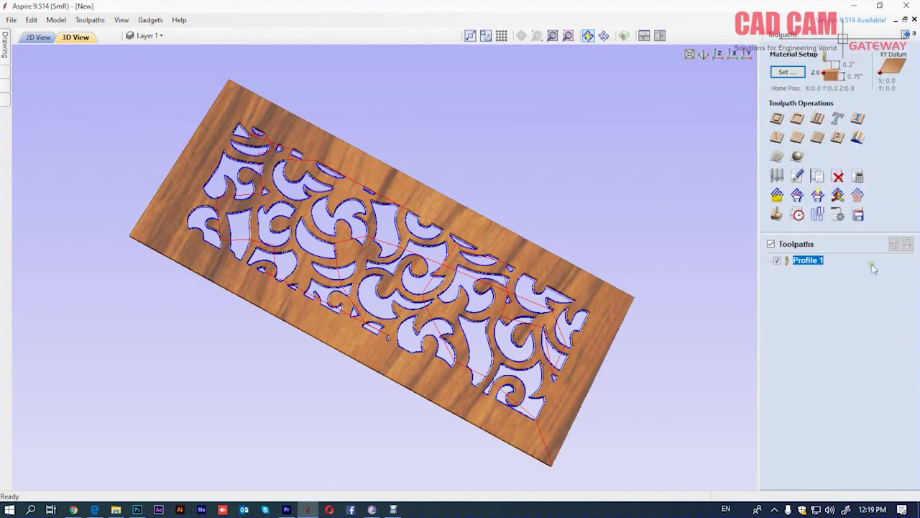
pyautogui.click(778, 214)
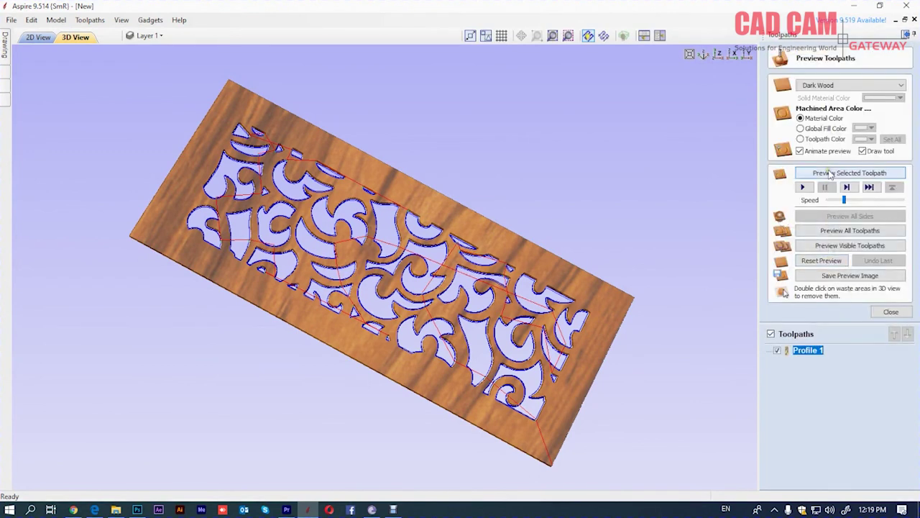
pyautogui.click(886, 312)
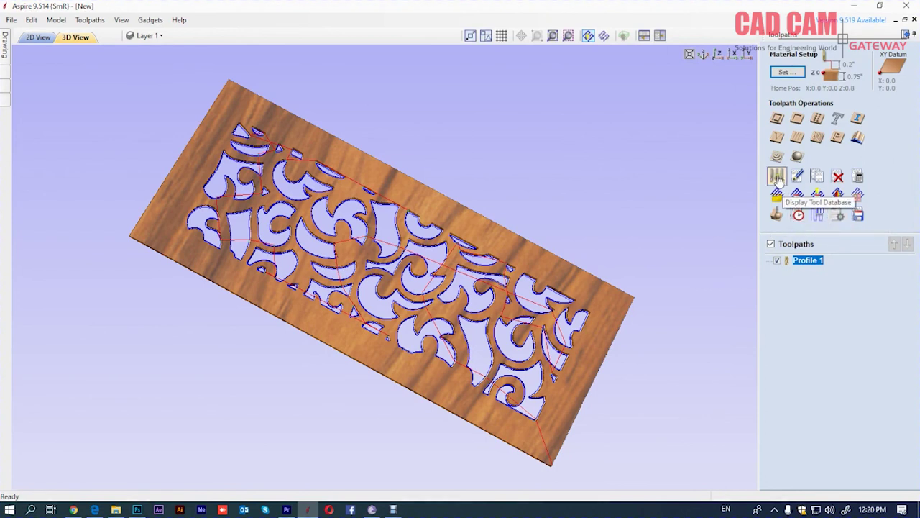
pyautogui.click(859, 216)
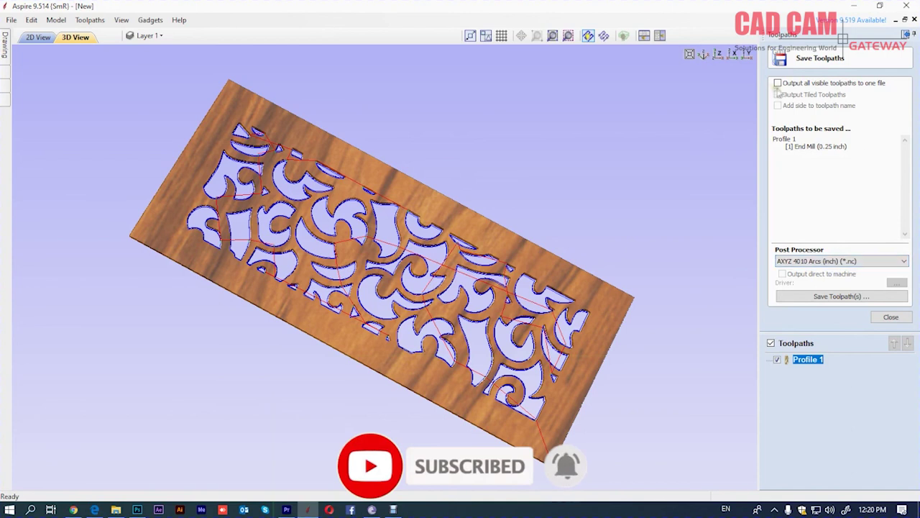
# Step: Choose NC Studio CC ATC Arcs (INCHES) as the post processor for Profile 1
pyautogui.click(870, 261)
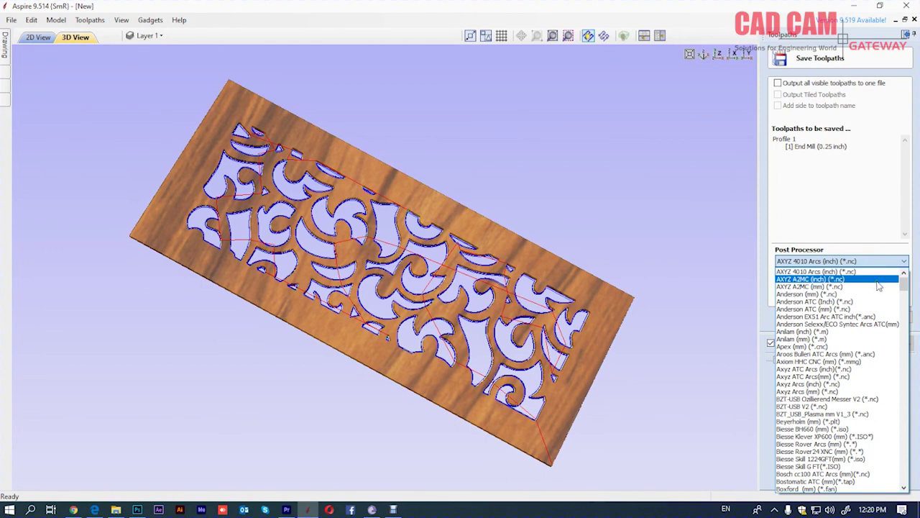
pyautogui.moveTo(904, 285); pyautogui.dragTo(917, 489)
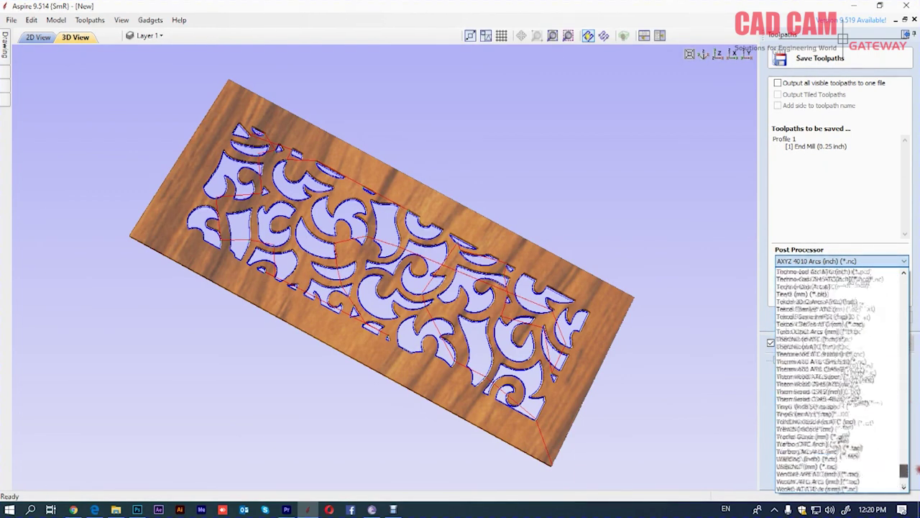
pyautogui.moveTo(917, 489); pyautogui.dragTo(902, 285)
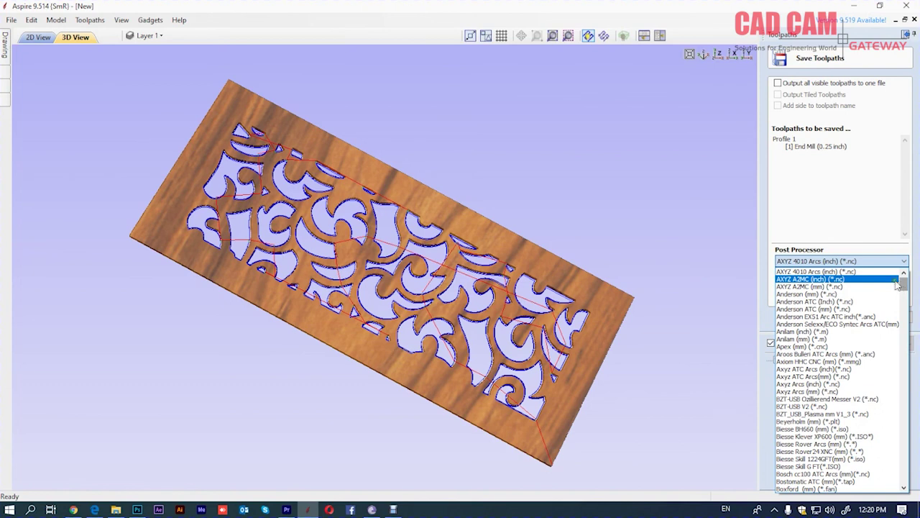
pyautogui.press('m')
pyautogui.scroll(-3, 815, 406)
pyautogui.scroll(-3, 812, 395)
pyautogui.scroll(-2, 809, 381)
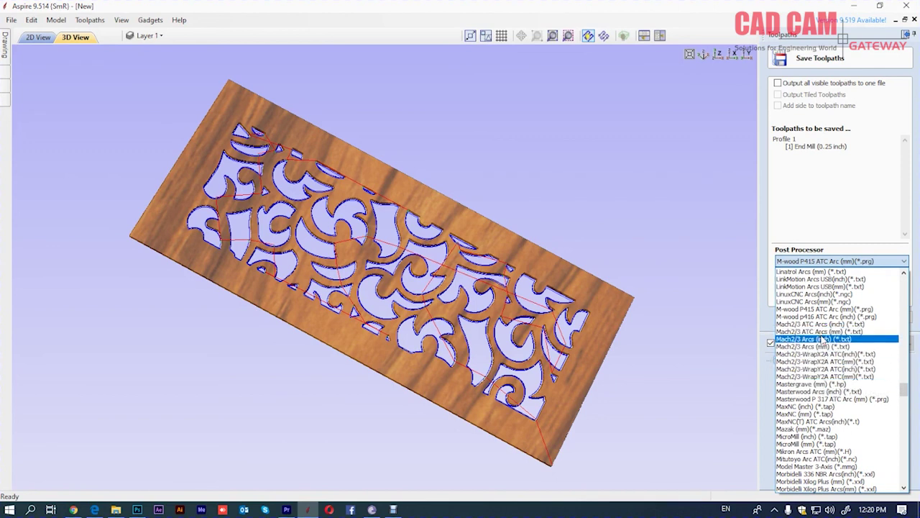
pyautogui.scroll(-2, 821, 343)
pyautogui.scroll(-1, 819, 349)
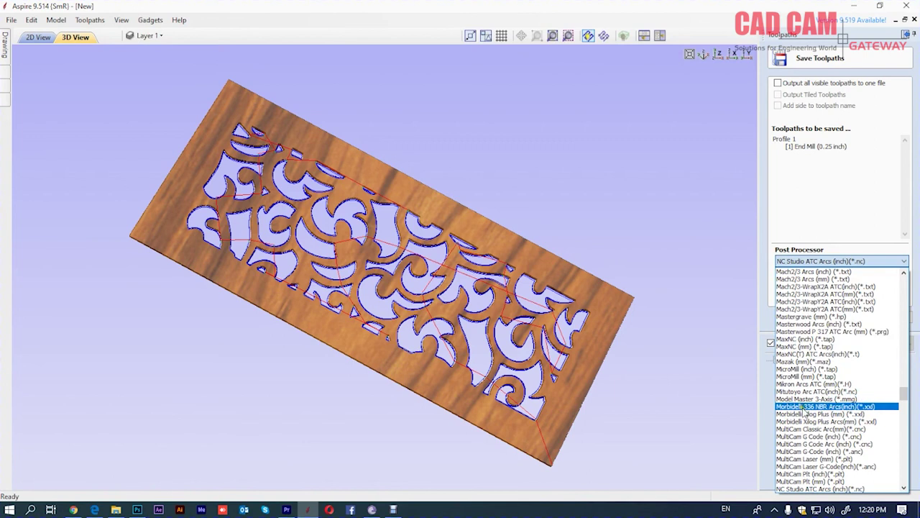
pyautogui.scroll(-2, 808, 406)
pyautogui.scroll(-1, 805, 409)
pyautogui.scroll(-2, 804, 396)
pyautogui.scroll(-1, 802, 374)
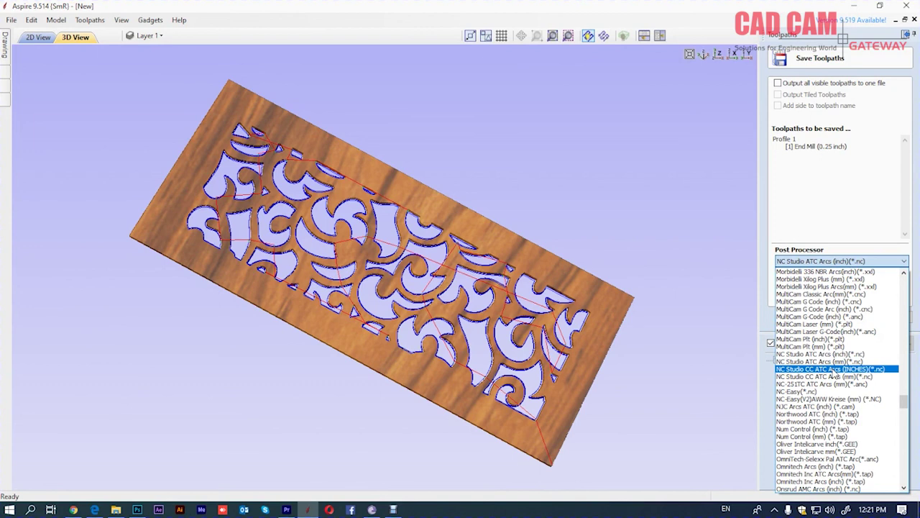
pyautogui.click(834, 368)
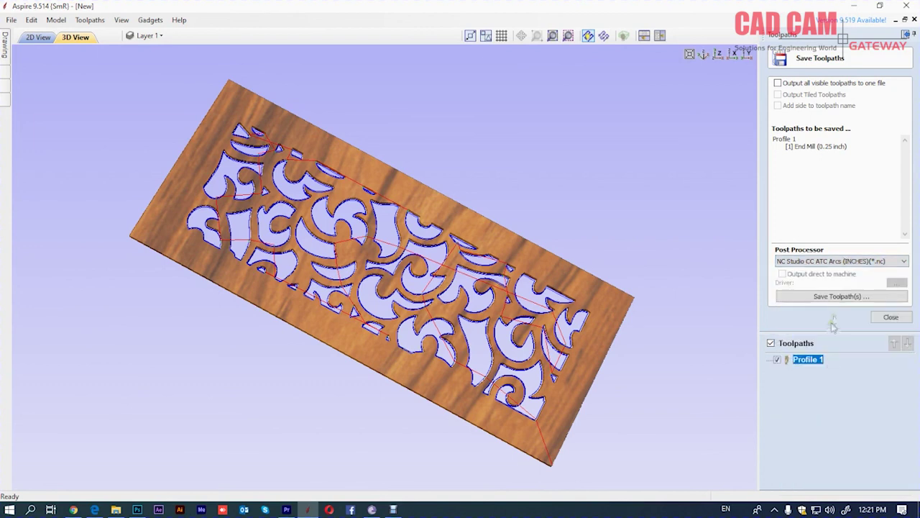
# Step: Save the Profile 1 toolpath as an .nc file on the Desktop, then minimize Aspire
pyautogui.click(839, 298)
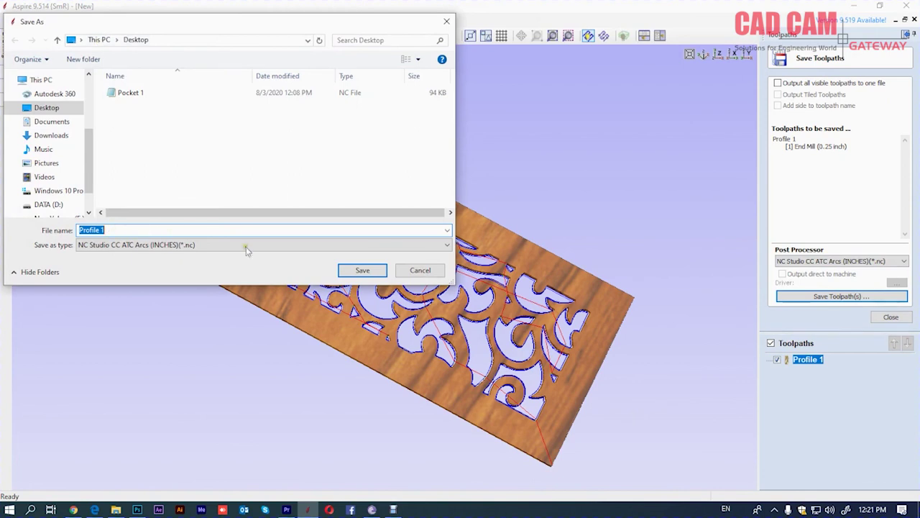
pyautogui.click(361, 270)
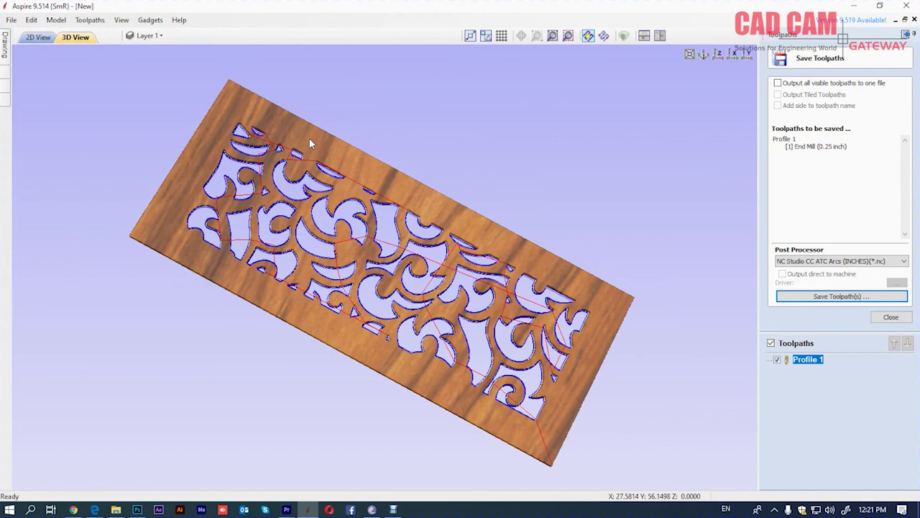
pyautogui.click(853, 6)
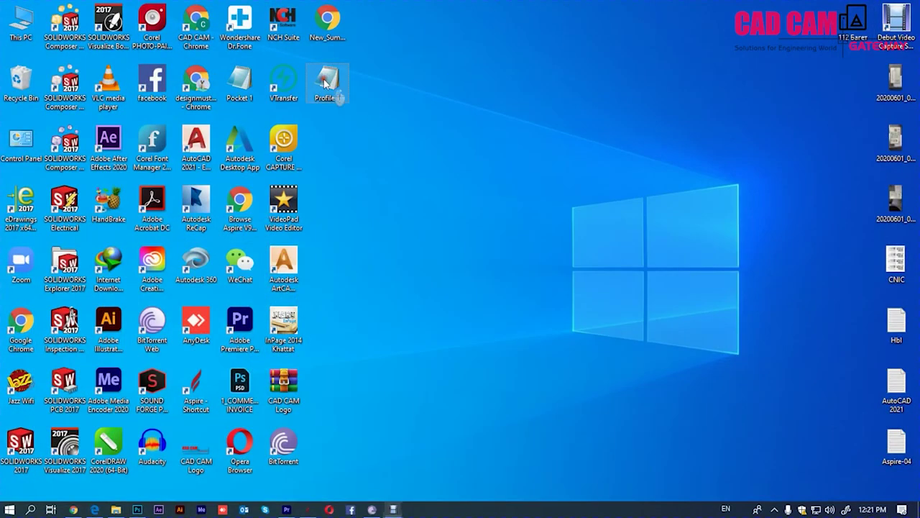
pyautogui.doubleClick(325, 84)
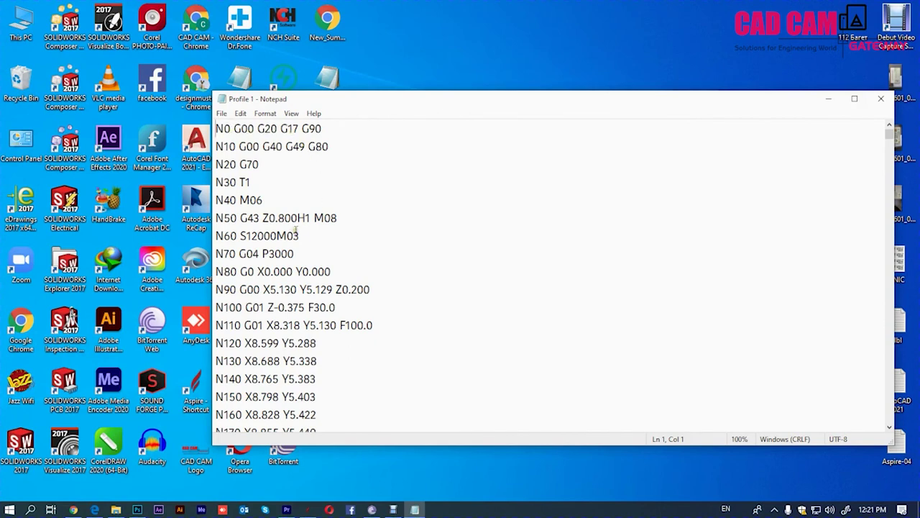
pyautogui.moveTo(240, 200); pyautogui.dragTo(264, 200)
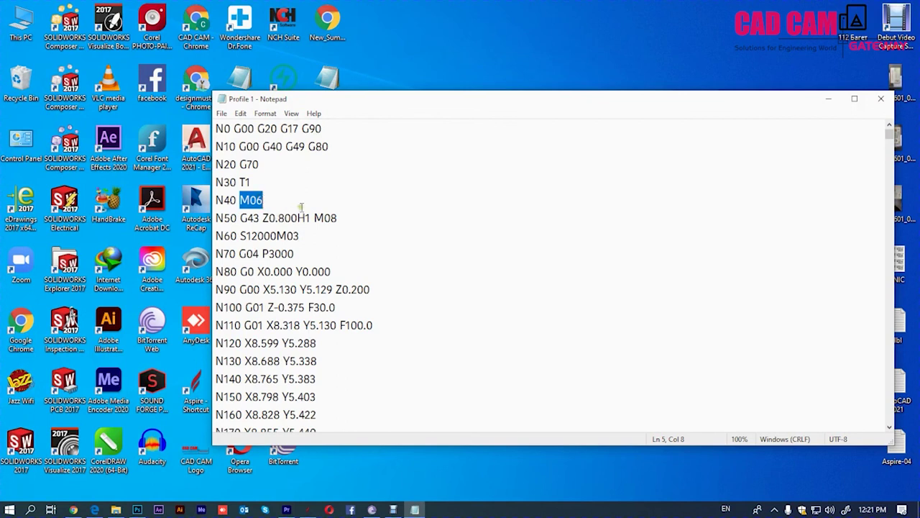
pyautogui.moveTo(240, 146); pyautogui.dragTo(260, 147)
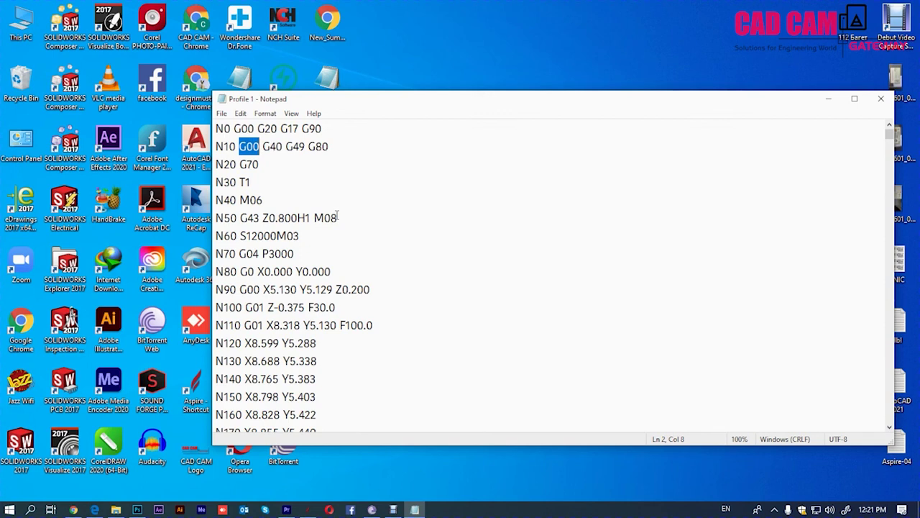
pyautogui.scroll(-2, 337, 217)
pyautogui.scroll(-6, 331, 219)
pyautogui.scroll(-11, 320, 222)
pyautogui.scroll(-8, 307, 225)
pyautogui.scroll(-11, 308, 224)
pyautogui.scroll(-12, 308, 224)
pyautogui.scroll(-7, 307, 225)
pyautogui.scroll(-13, 308, 224)
pyautogui.scroll(-6, 308, 225)
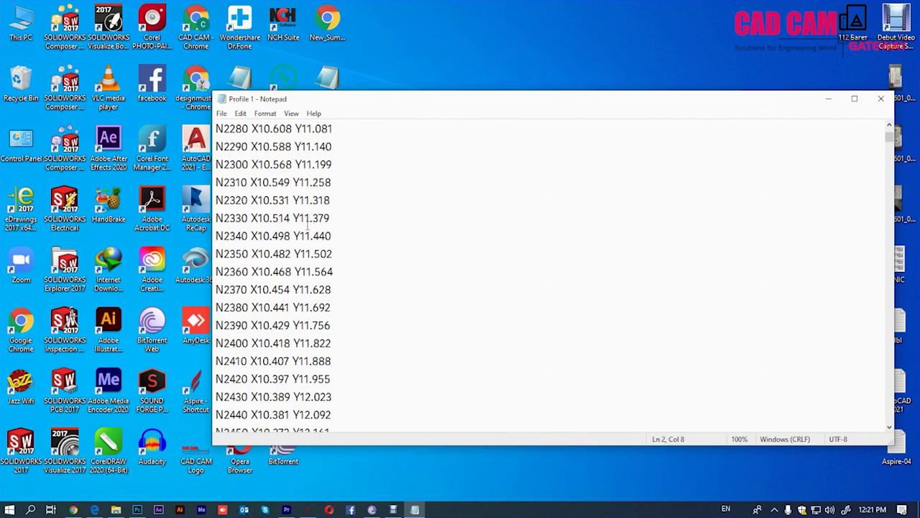
pyautogui.click(880, 98)
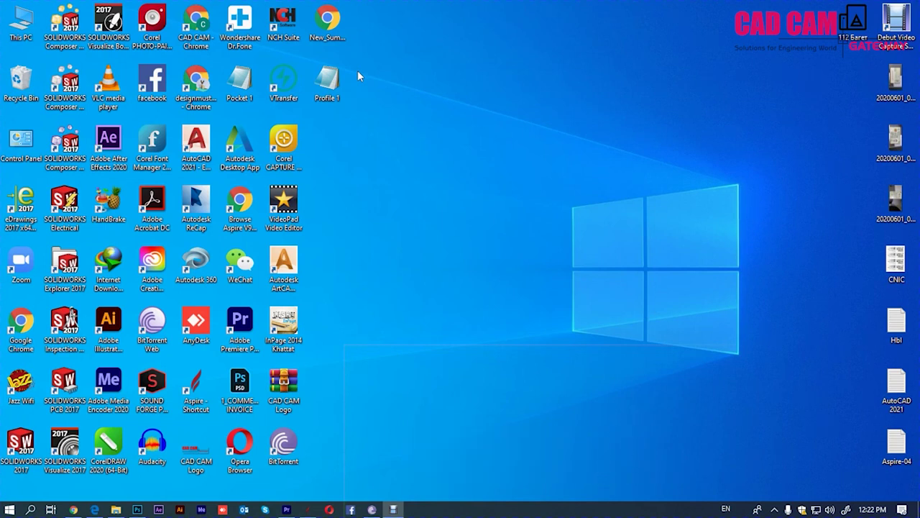
# Step: Restore Aspire from the taskbar to show the fretwork panel with its toolpath in 3D
pyautogui.click(305, 510)
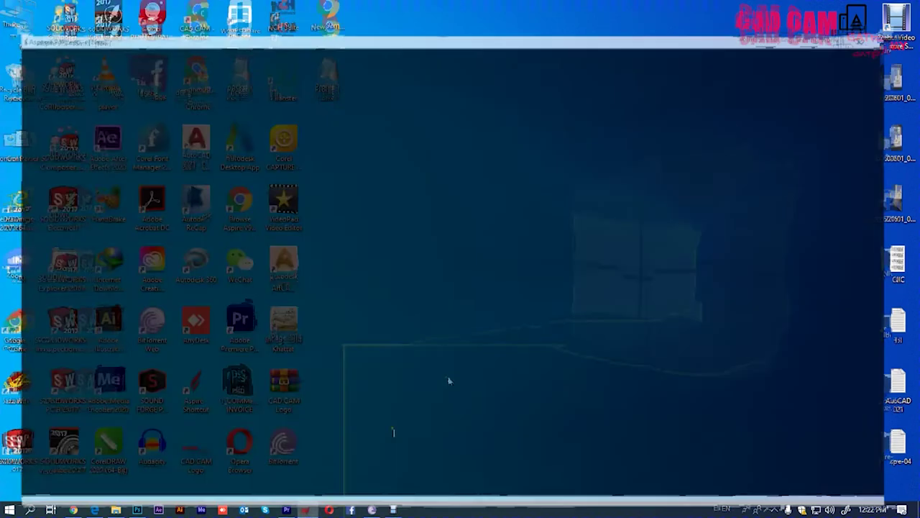